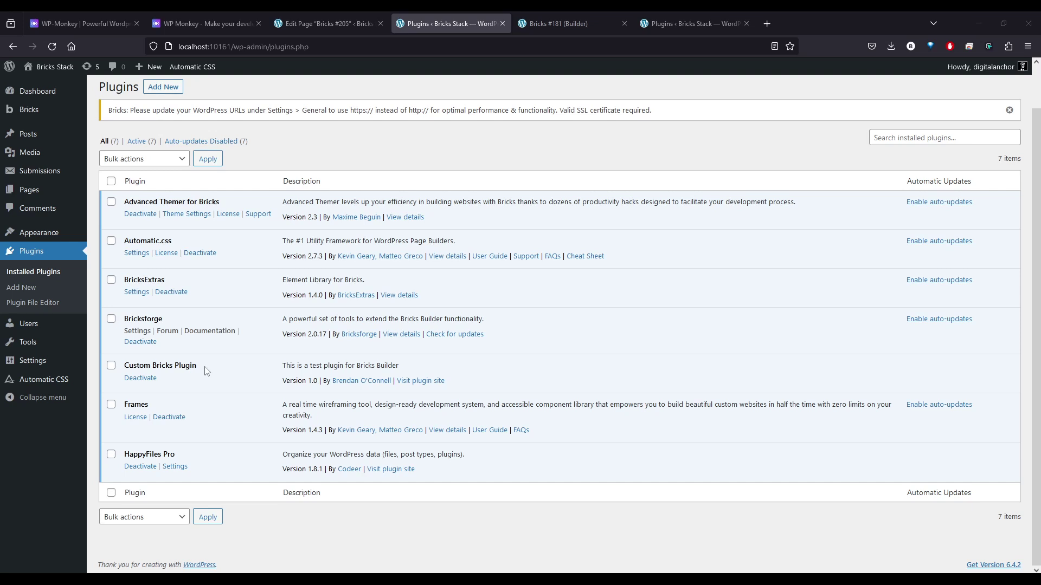
Step: Switch to the WP-Monkey website and open the page of its Bricks Widget Creator plugin
{"action": "left_click", "coordinate": [610, 23]}
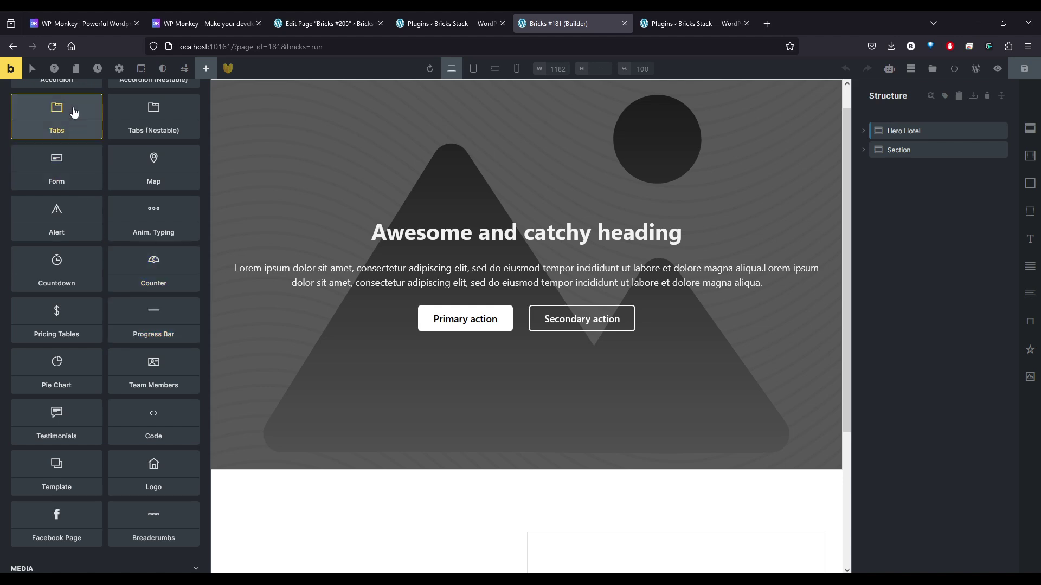
{"action": "left_click", "coordinate": [82, 26]}
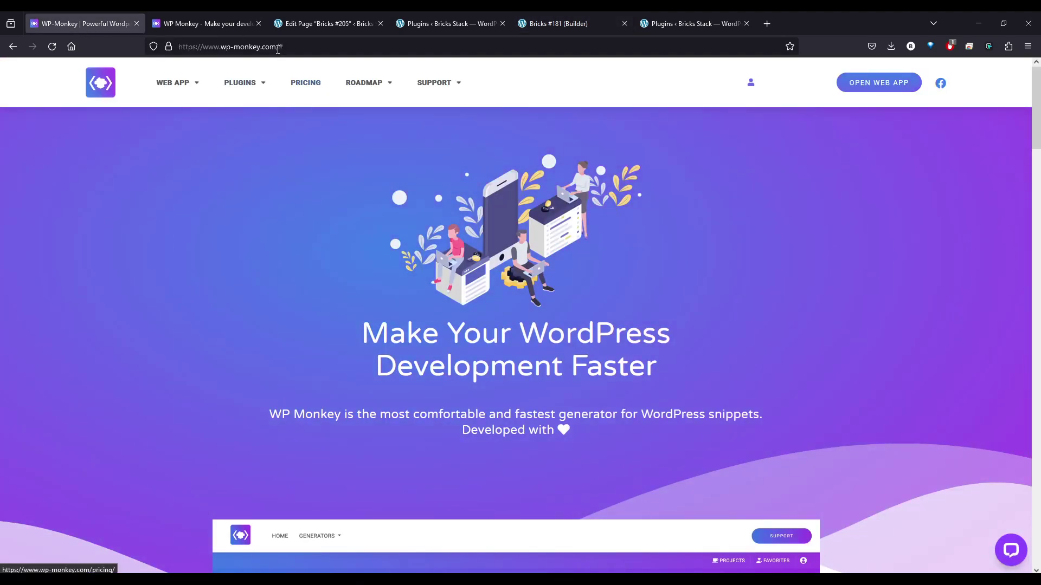
{"action": "left_click", "coordinate": [278, 48]}
{"action": "left_click_drag", "start_coordinate": [279, 48], "coordinate": [236, 48]}
{"action": "left_click", "coordinate": [97, 182]}
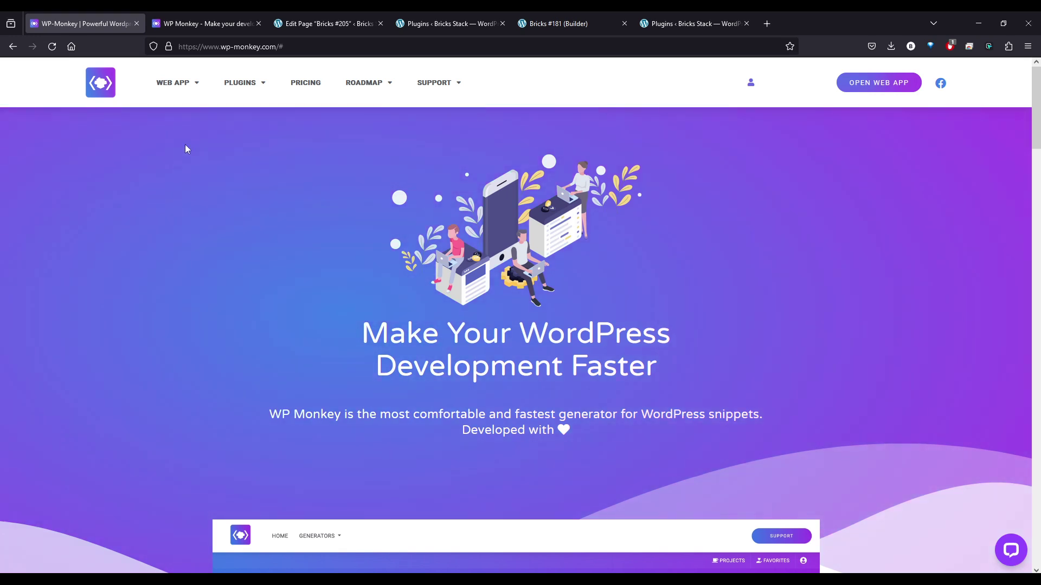
{"action": "mouse_move", "coordinate": [250, 88]}
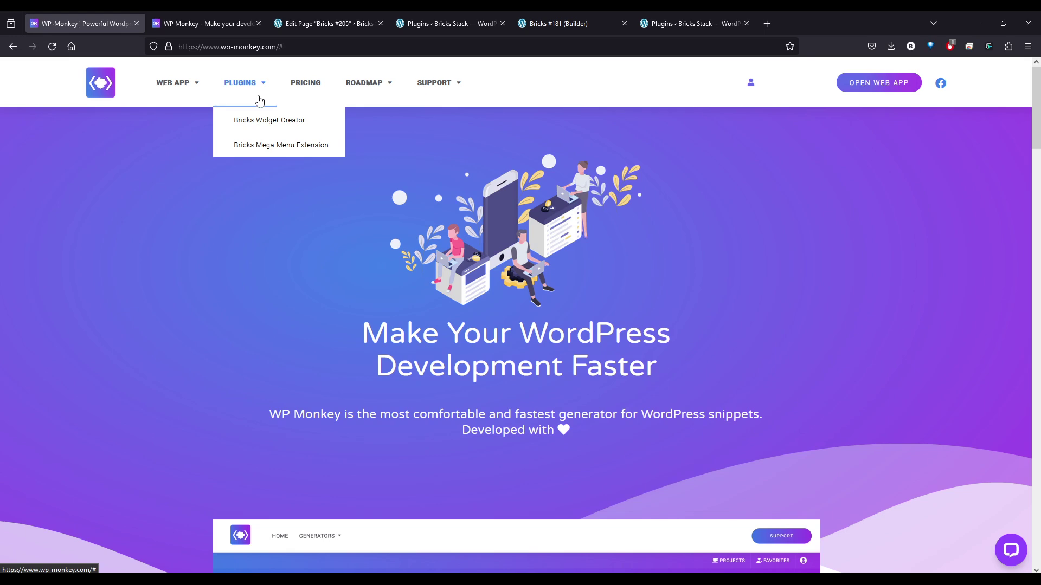
{"action": "left_click", "coordinate": [263, 123]}
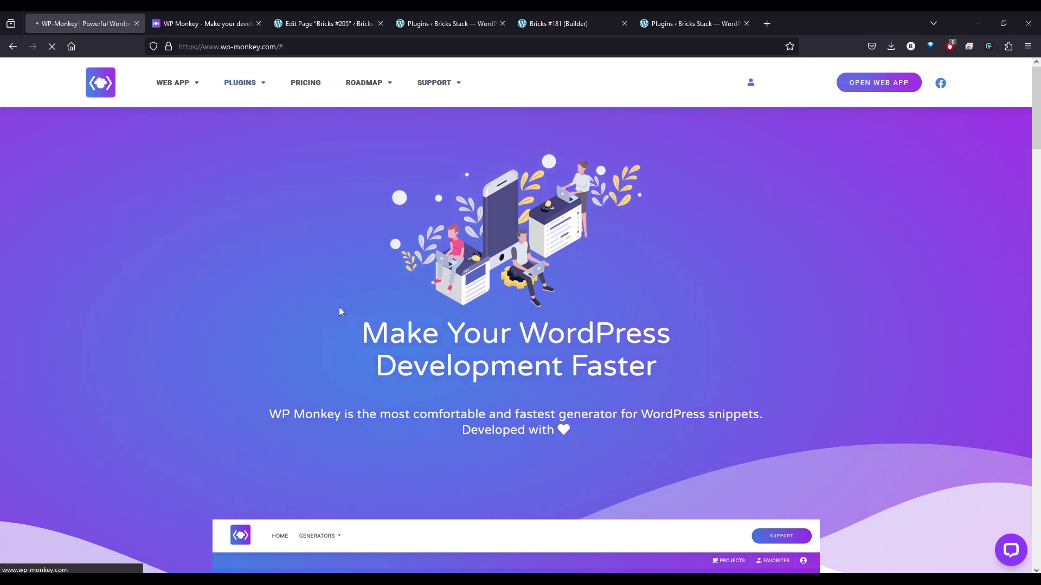
Step: Examine the feature overview on the Bricks Widget Creator page
{"action": "scroll", "coordinate": [290, 352], "scroll_direction": "down", "scroll_amount": 5}
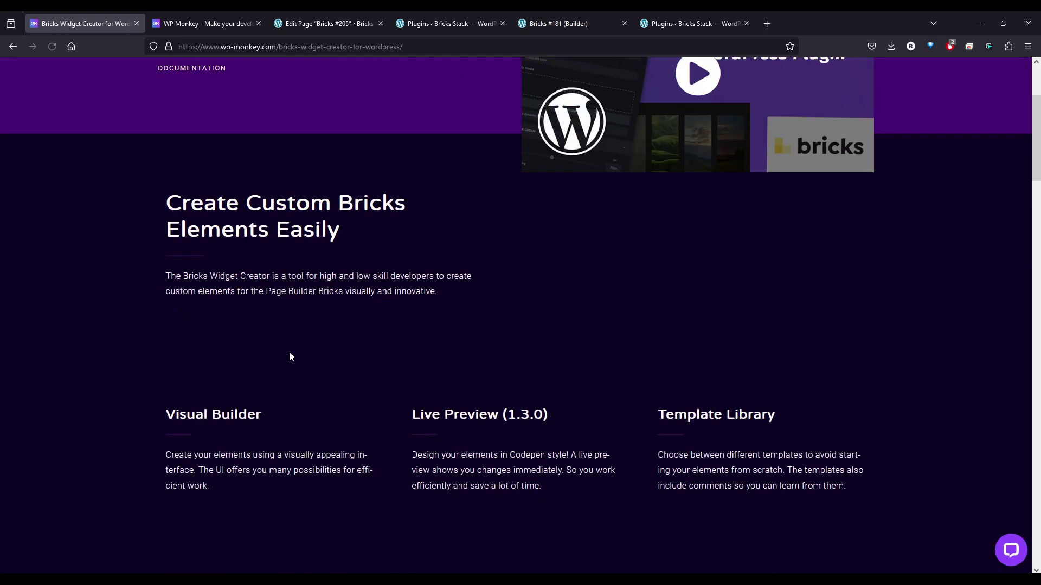
{"action": "scroll", "coordinate": [364, 354], "scroll_direction": "up", "scroll_amount": 5}
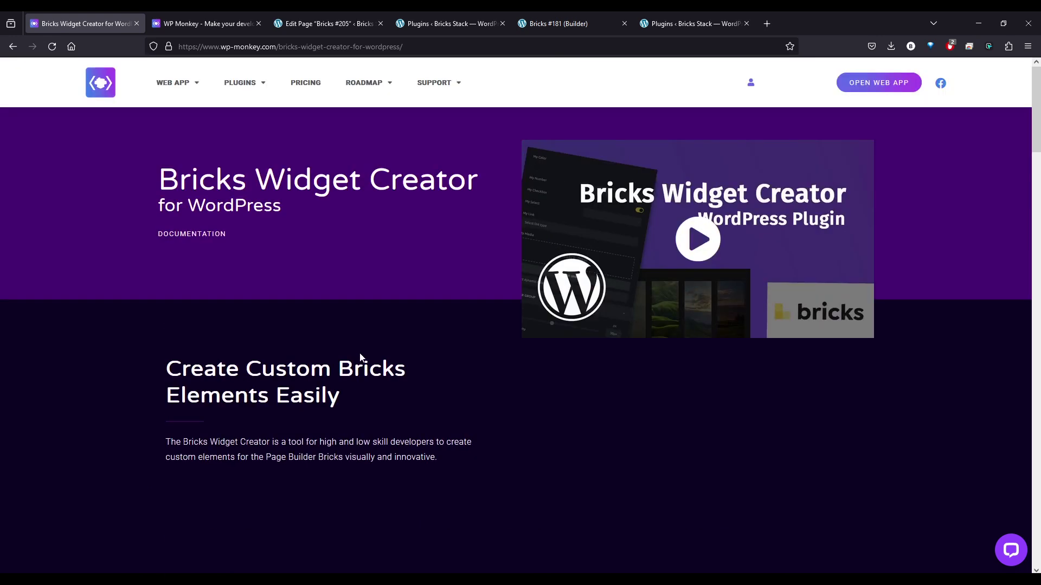
{"action": "scroll", "coordinate": [361, 357], "scroll_direction": "down", "scroll_amount": 6}
{"action": "scroll", "coordinate": [360, 357], "scroll_direction": "down", "scroll_amount": 5}
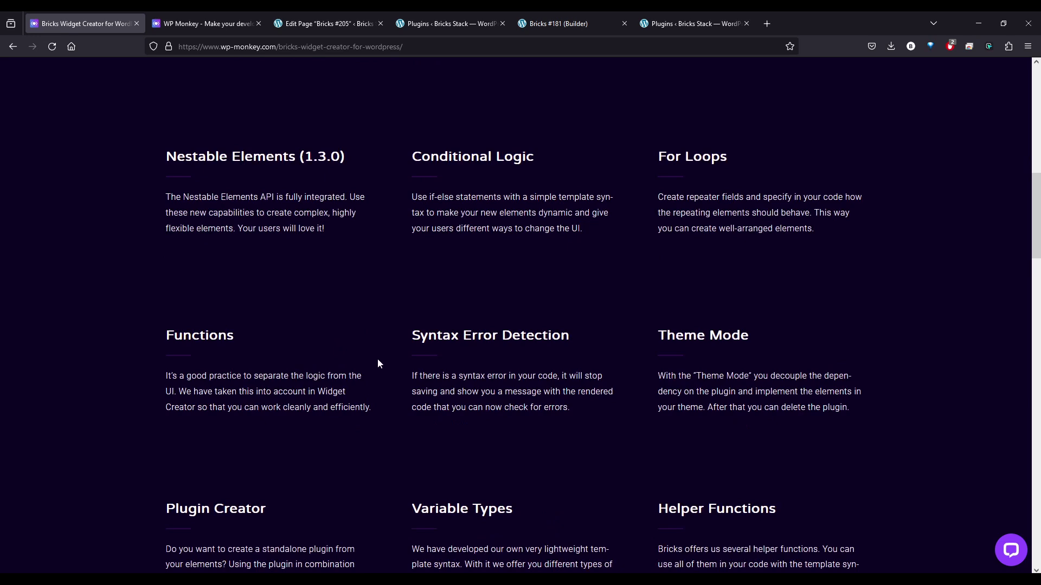
{"action": "scroll", "coordinate": [379, 362], "scroll_direction": "down", "scroll_amount": 3}
{"action": "scroll", "coordinate": [379, 362], "scroll_direction": "up", "scroll_amount": 14}
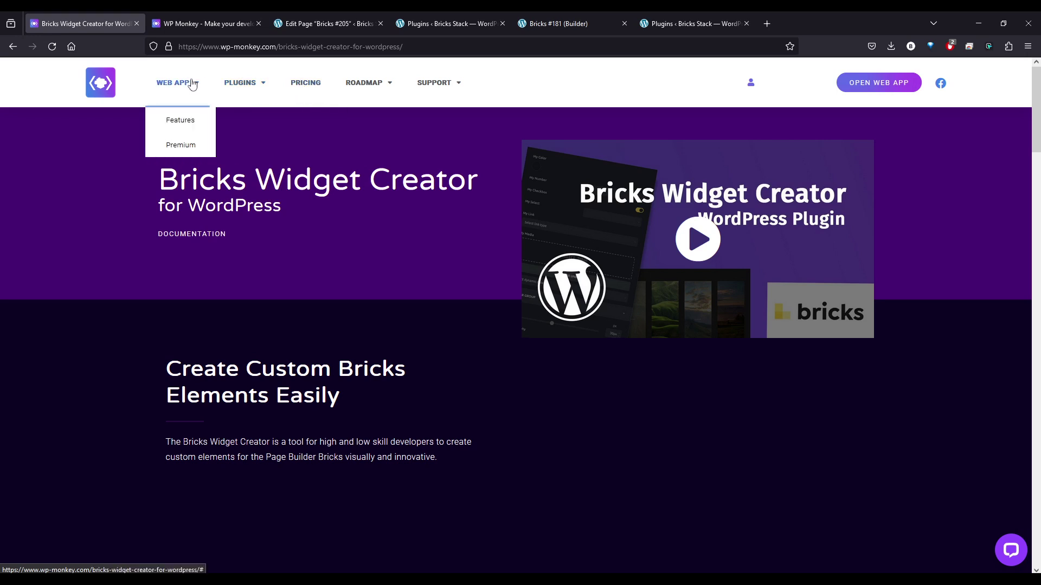
Step: Open the WP Monkey web app and launch its Bricks Widget Creator tool
{"action": "left_click", "coordinate": [871, 87]}
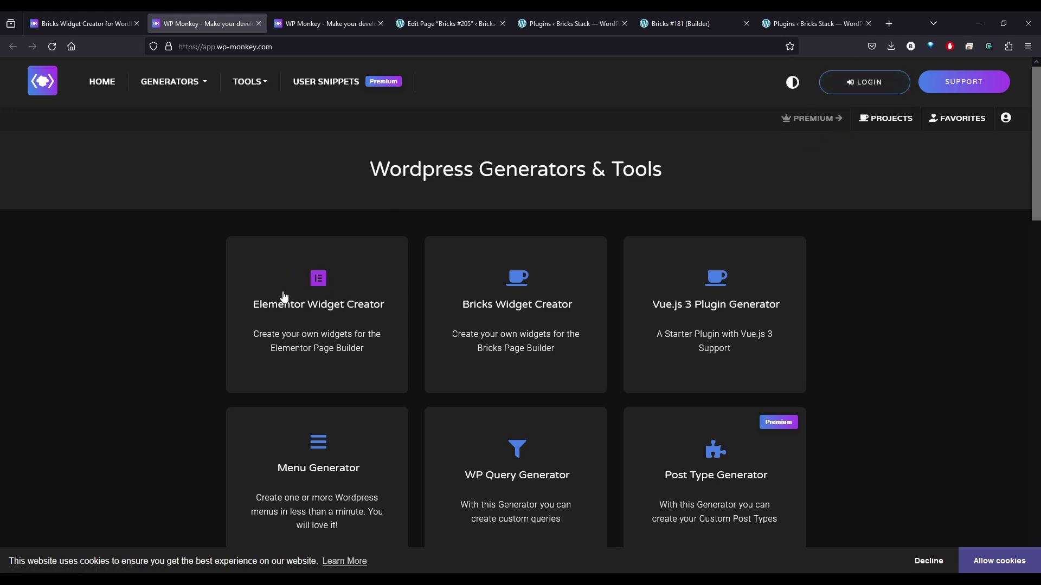
{"action": "scroll", "coordinate": [533, 331], "scroll_direction": "down", "scroll_amount": 1}
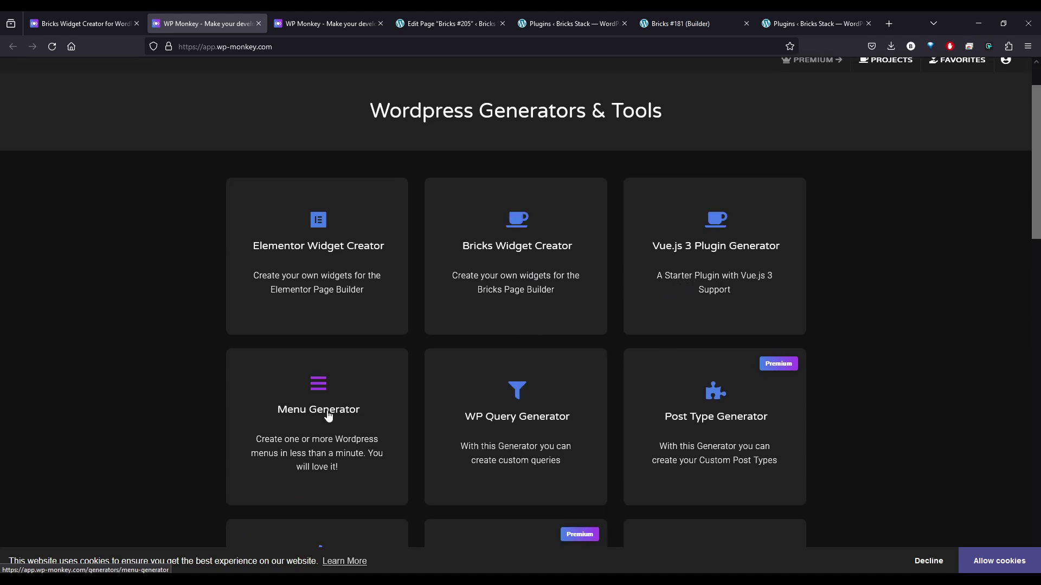
{"action": "scroll", "coordinate": [242, 379], "scroll_direction": "down", "scroll_amount": 3}
{"action": "scroll", "coordinate": [207, 195], "scroll_direction": "up", "scroll_amount": 4}
{"action": "left_click", "coordinate": [198, 84]}
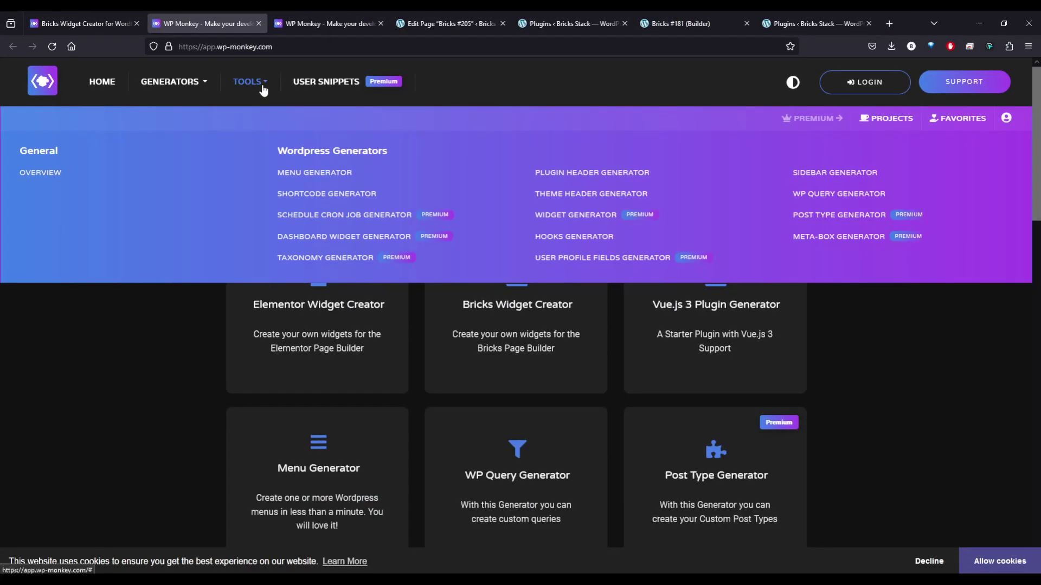
{"action": "left_click", "coordinate": [402, 113]}
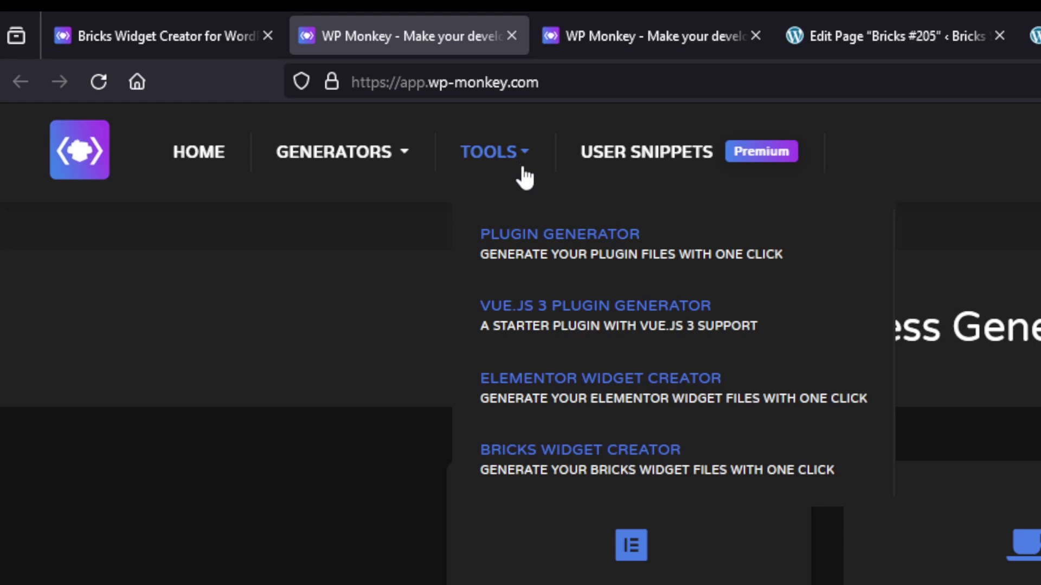
{"action": "left_click", "coordinate": [564, 455]}
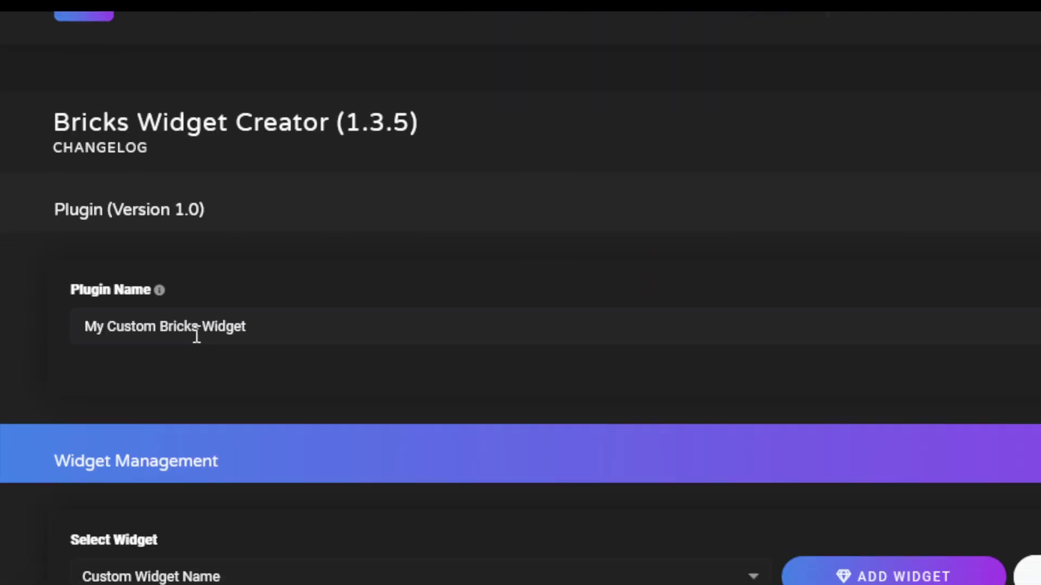
Step: Set the plugin name to "Bricks Event Element"
{"action": "triple_click", "coordinate": [279, 340]}
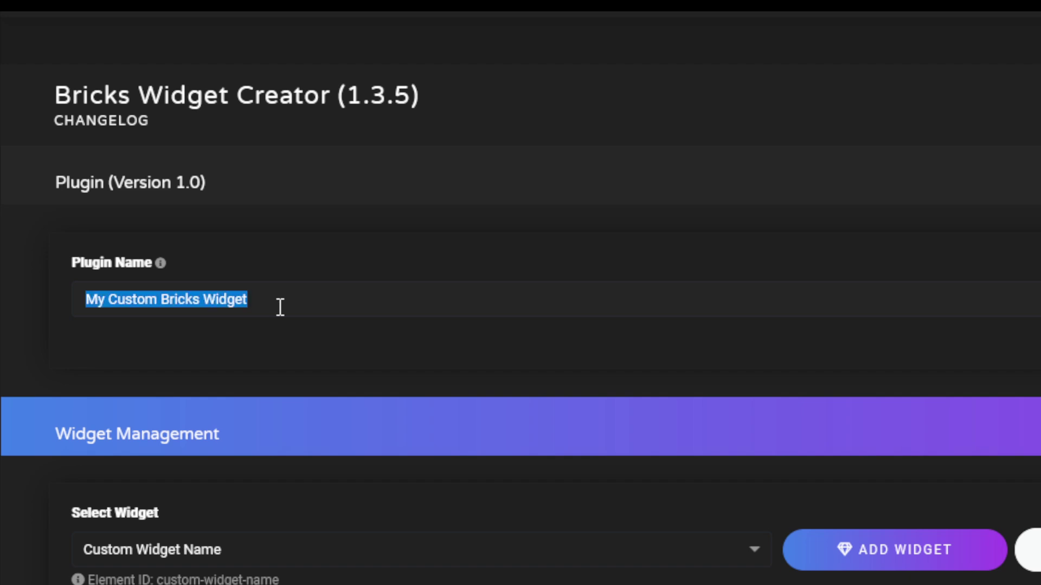
{"action": "type", "text": "Event"}
{"action": "key", "text": "ctrl+a"}
{"action": "type", "text": "Bricks Event "}
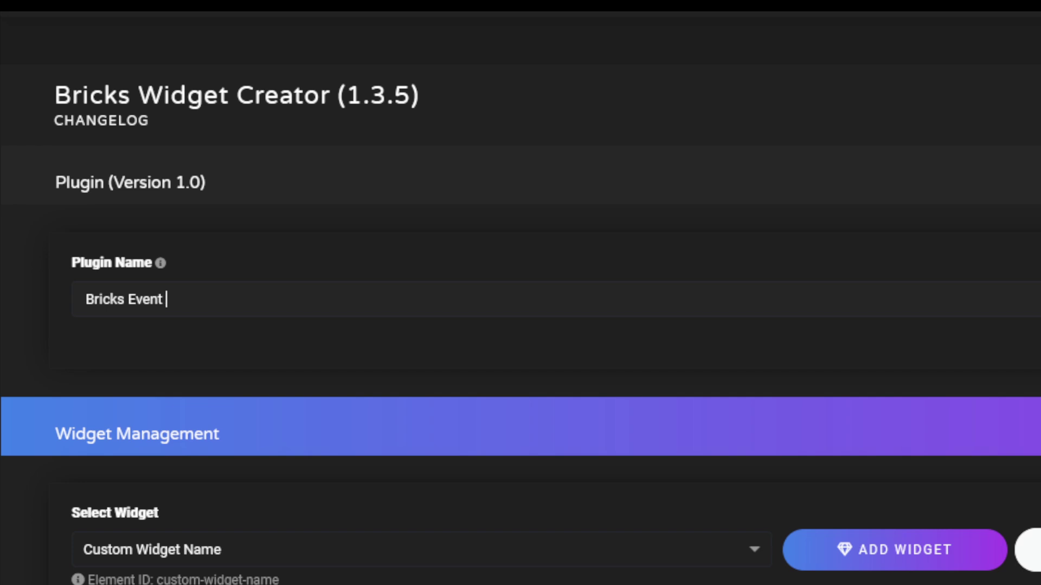
{"action": "type", "text": "Element"}
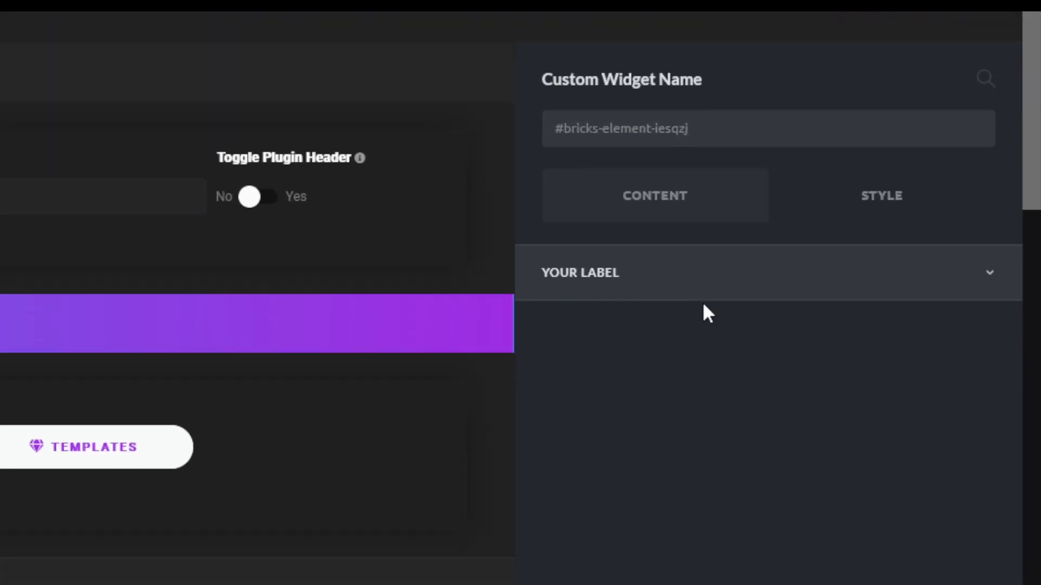
{"action": "left_click", "coordinate": [141, 374]}
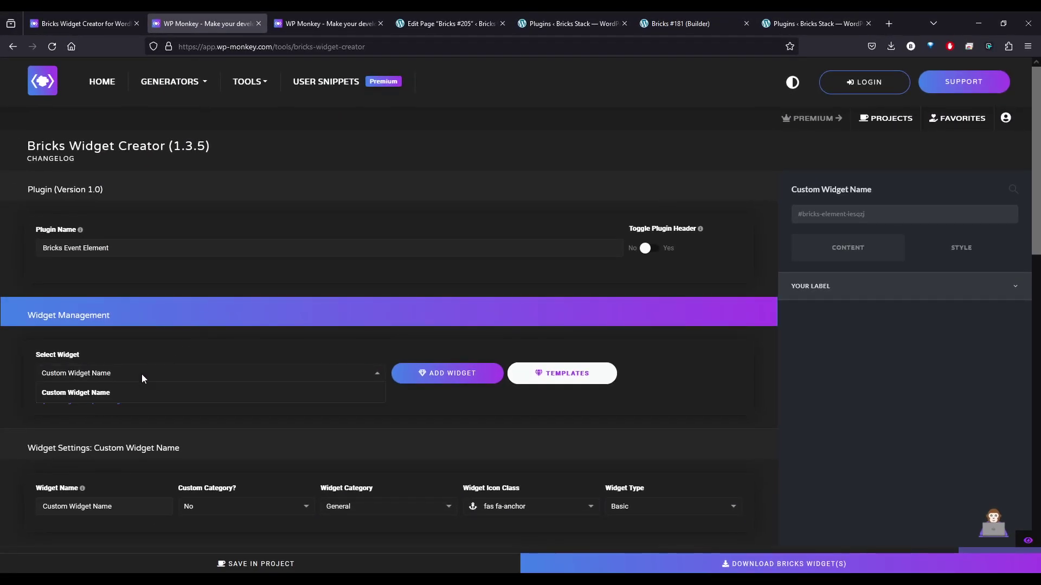
{"action": "left_click", "coordinate": [142, 374]}
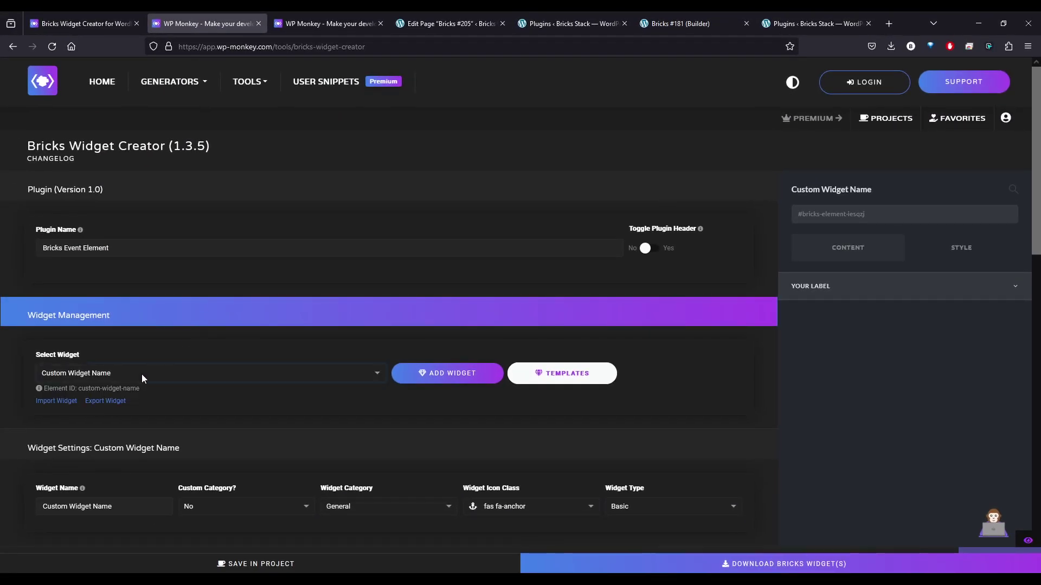
{"action": "scroll", "coordinate": [228, 419], "scroll_direction": "down", "scroll_amount": 2}
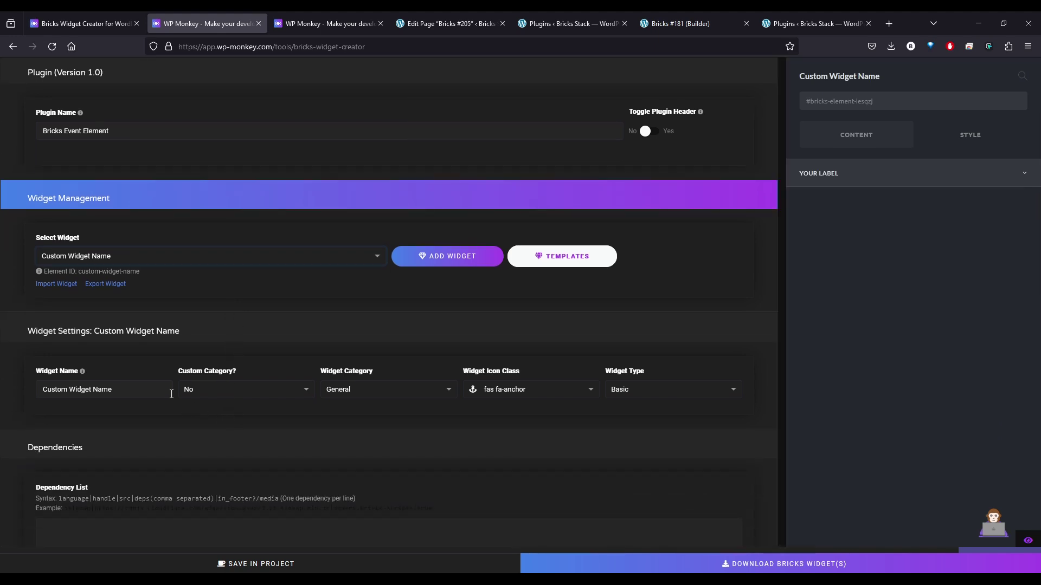
{"action": "scroll", "coordinate": [157, 353], "scroll_direction": "up", "scroll_amount": 2}
{"action": "left_click", "coordinate": [114, 373]}
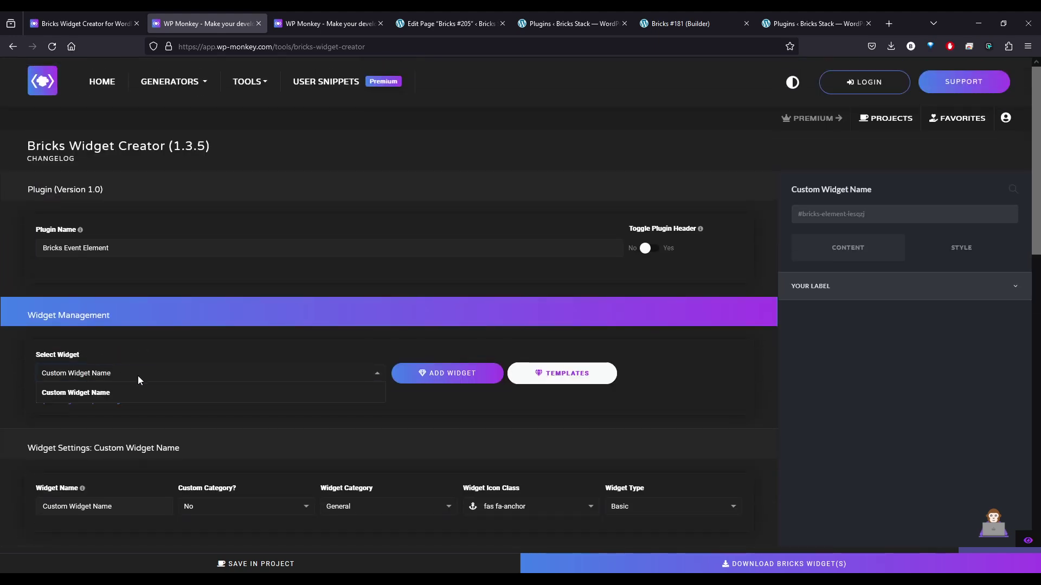
{"action": "left_click", "coordinate": [138, 376]}
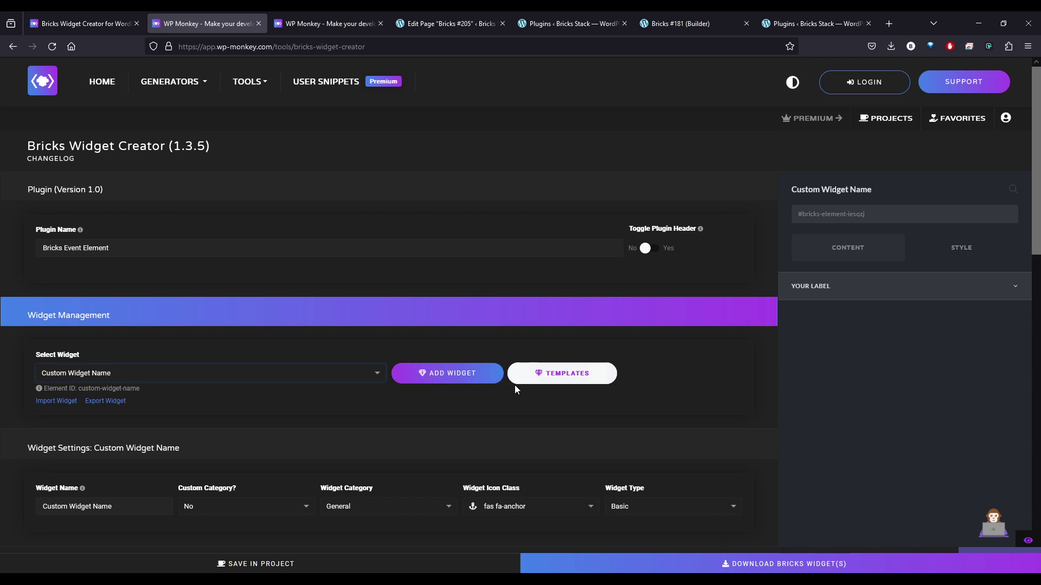
Step: Rename the custom widget to "Events" in its widget settings
{"action": "scroll", "coordinate": [313, 412], "scroll_direction": "down", "scroll_amount": 2}
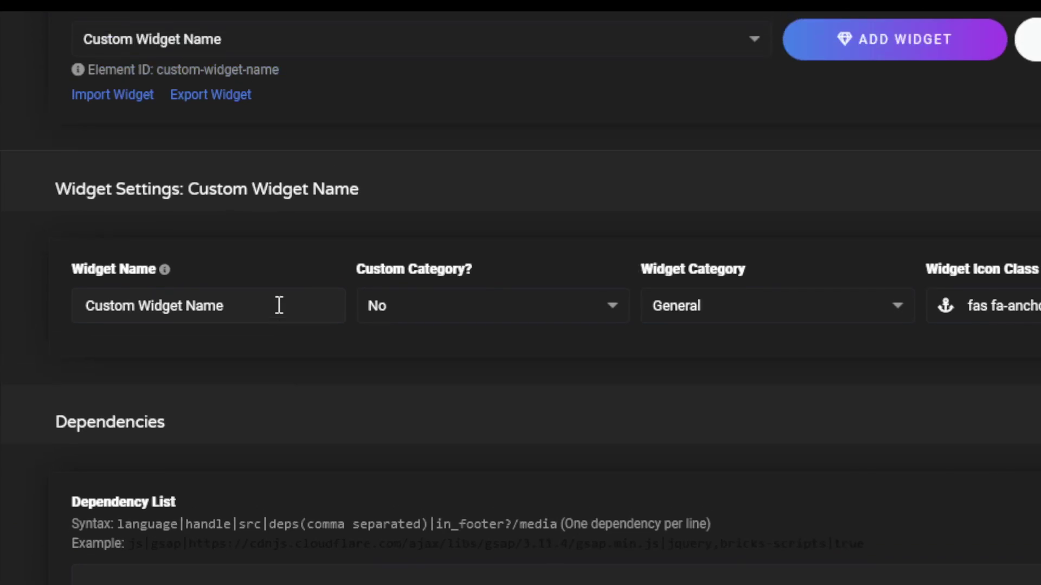
{"action": "triple_click", "coordinate": [281, 305]}
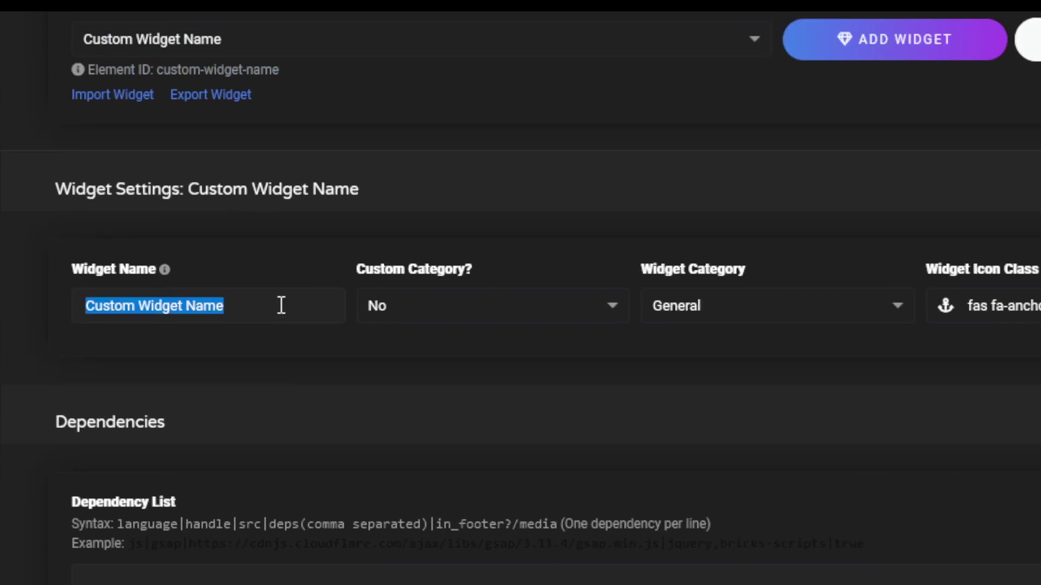
{"action": "type", "text": "Efven"}
{"action": "key", "text": "BackSpace"}
{"action": "key", "text": "BackSpace"}
{"action": "key", "text": "BackSpace"}
{"action": "key", "text": "BackSpace"}
{"action": "type", "text": "ven"}
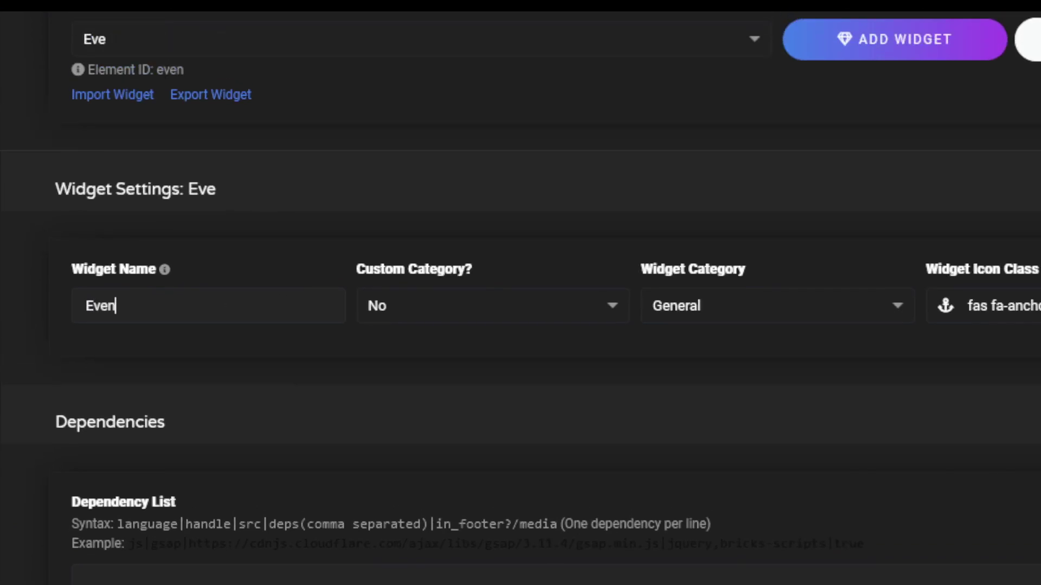
{"action": "type", "text": "t Elem"}
{"action": "key", "text": "BackSpace"}
{"action": "key", "text": "BackSpace"}
{"action": "key", "text": "BackSpace"}
{"action": "key", "text": "BackSpace"}
{"action": "key", "text": "BackSpace"}
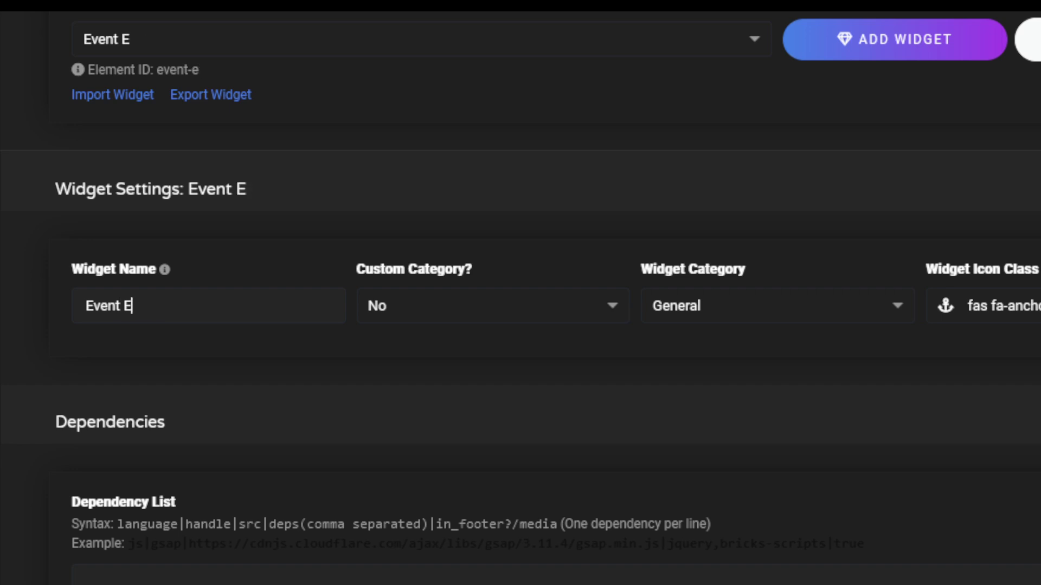
{"action": "type", "text": "s"}
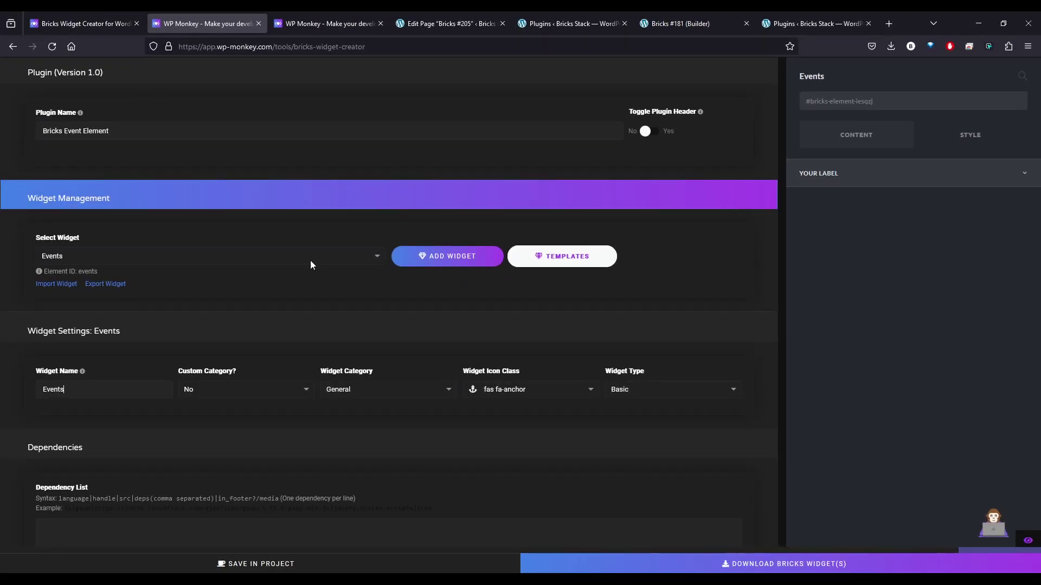
{"action": "left_click", "coordinate": [271, 388]}
{"action": "left_click", "coordinate": [251, 411]}
{"action": "left_click", "coordinate": [250, 389]}
{"action": "left_click", "coordinate": [228, 430]}
Step: Set the Events widget's icon class to fas fa-calendar and keep its widget type as Basic
{"action": "left_click", "coordinate": [516, 392]}
{"action": "scroll", "coordinate": [487, 466], "scroll_direction": "down", "scroll_amount": 4}
{"action": "scroll", "coordinate": [493, 484], "scroll_direction": "down", "scroll_amount": 12}
{"action": "scroll", "coordinate": [502, 489], "scroll_direction": "down", "scroll_amount": 12}
{"action": "scroll", "coordinate": [501, 488], "scroll_direction": "up", "scroll_amount": 4}
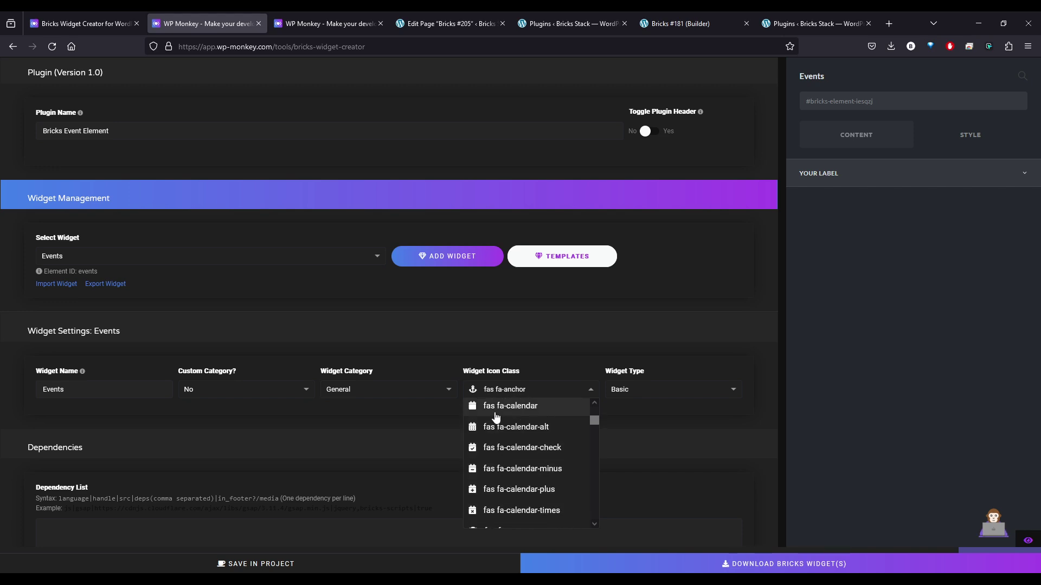
{"action": "left_click", "coordinate": [496, 416]}
{"action": "left_click", "coordinate": [637, 398]}
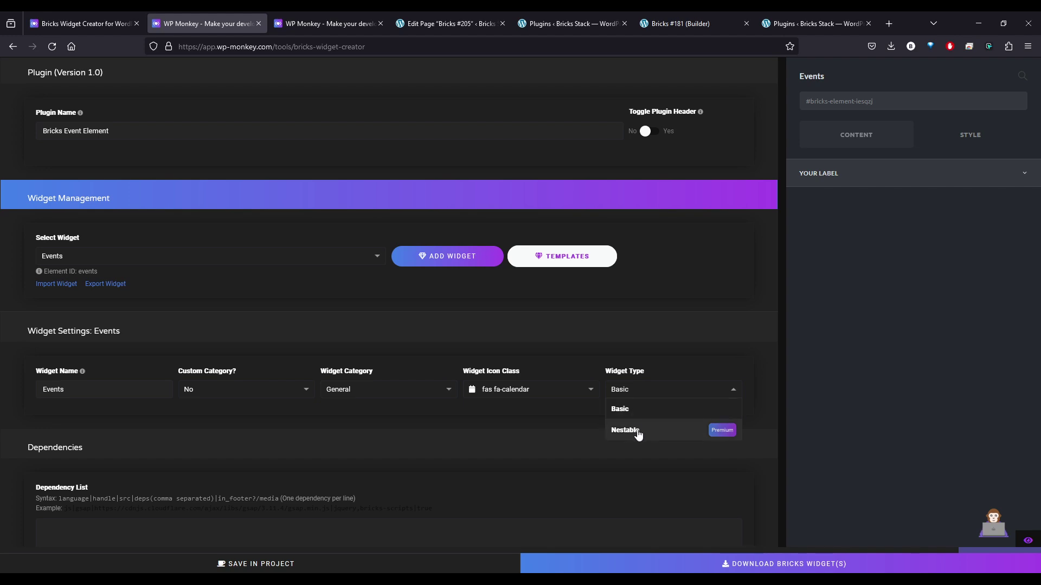
{"action": "left_click", "coordinate": [626, 411]}
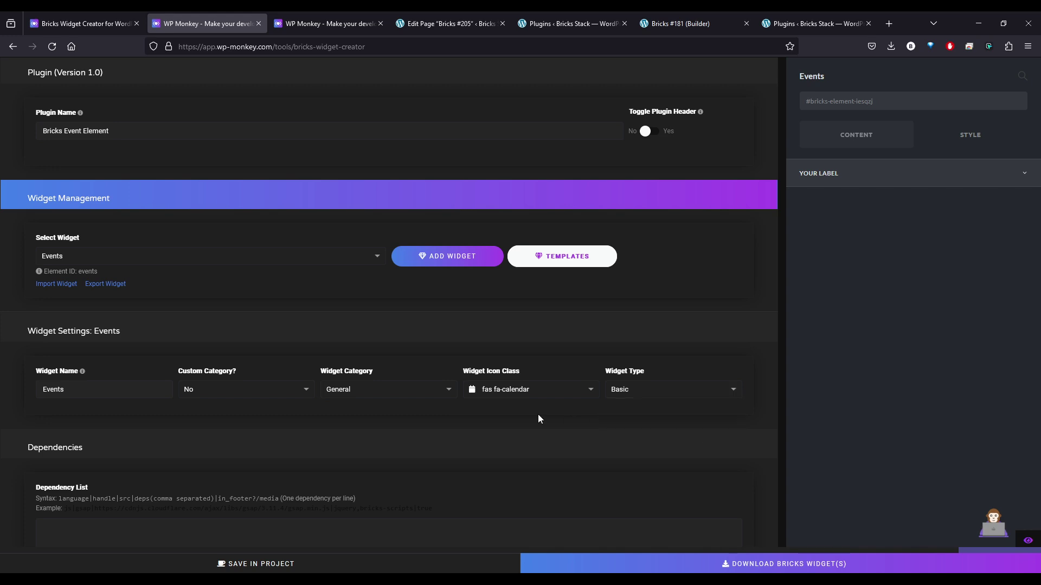
Step: Label the required first field group of the Events widget "Event Details"
{"action": "scroll", "coordinate": [456, 424], "scroll_direction": "down", "scroll_amount": 2}
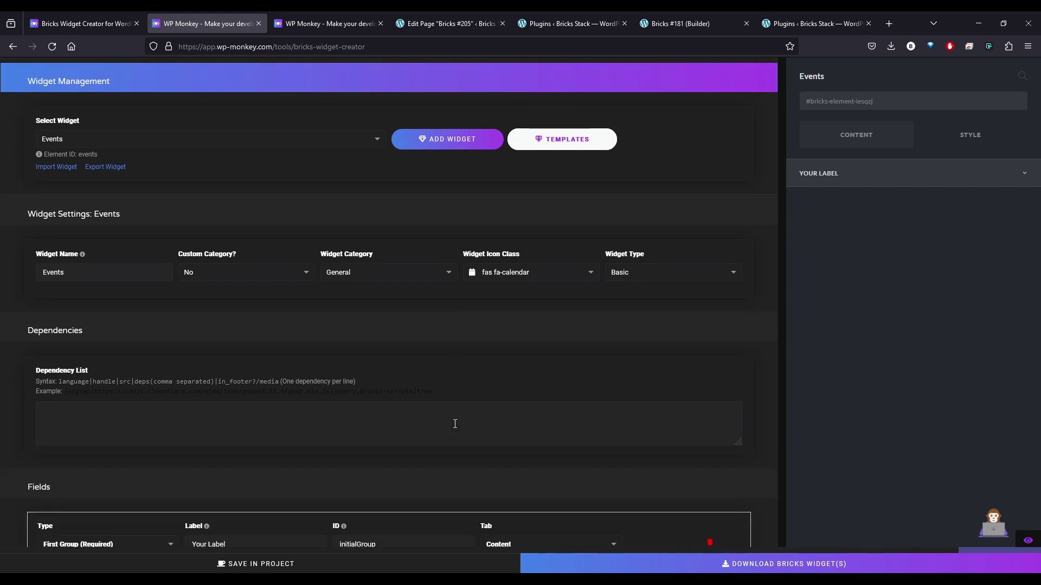
{"action": "scroll", "coordinate": [455, 424], "scroll_direction": "down", "scroll_amount": 2}
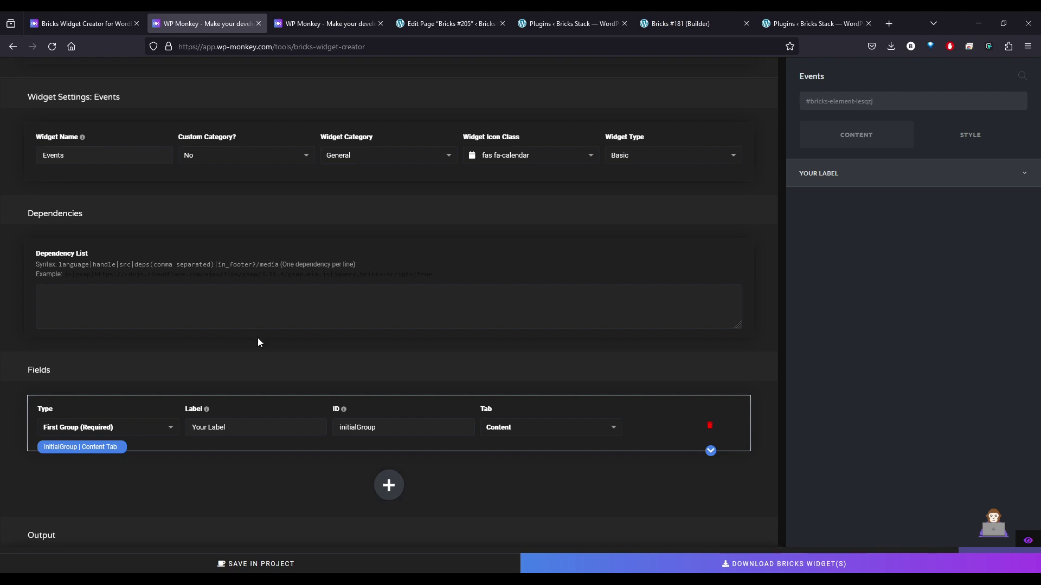
{"action": "scroll", "coordinate": [257, 473], "scroll_direction": "down", "scroll_amount": 2}
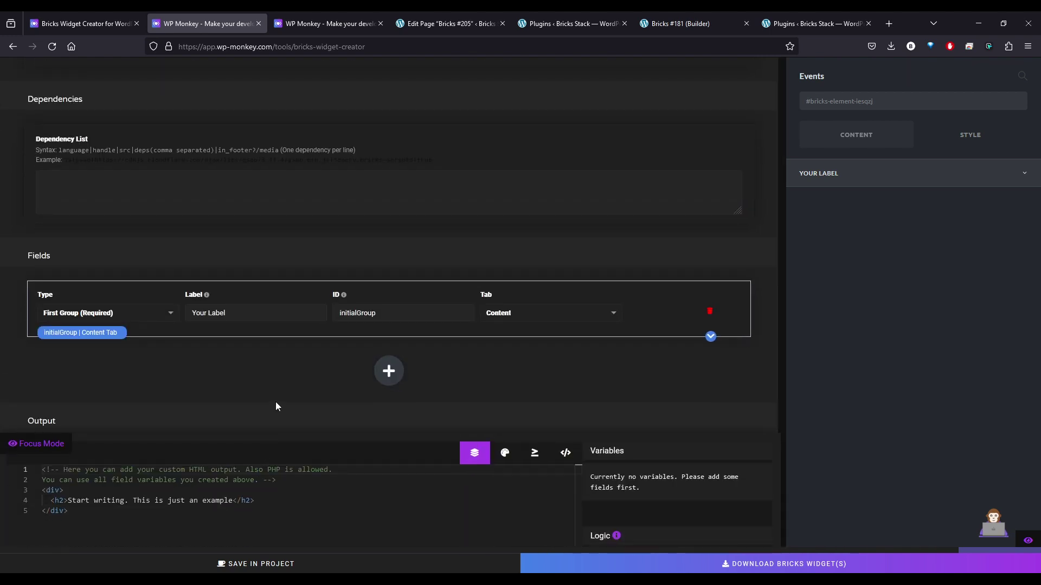
{"action": "scroll", "coordinate": [275, 407], "scroll_direction": "down", "scroll_amount": 1}
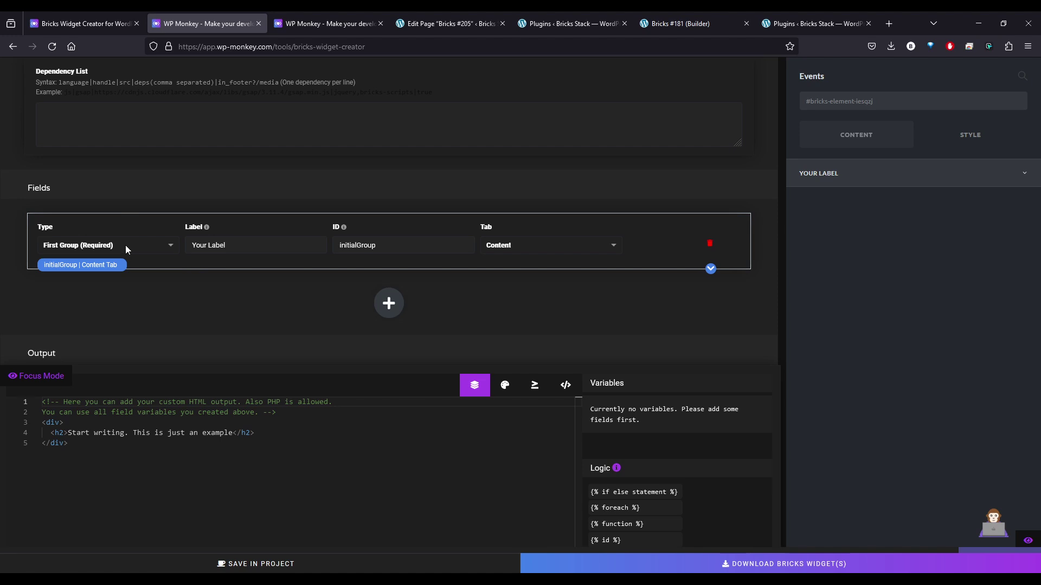
{"action": "key", "text": "ctrl+a"}
{"action": "key", "text": "BackSpace"}
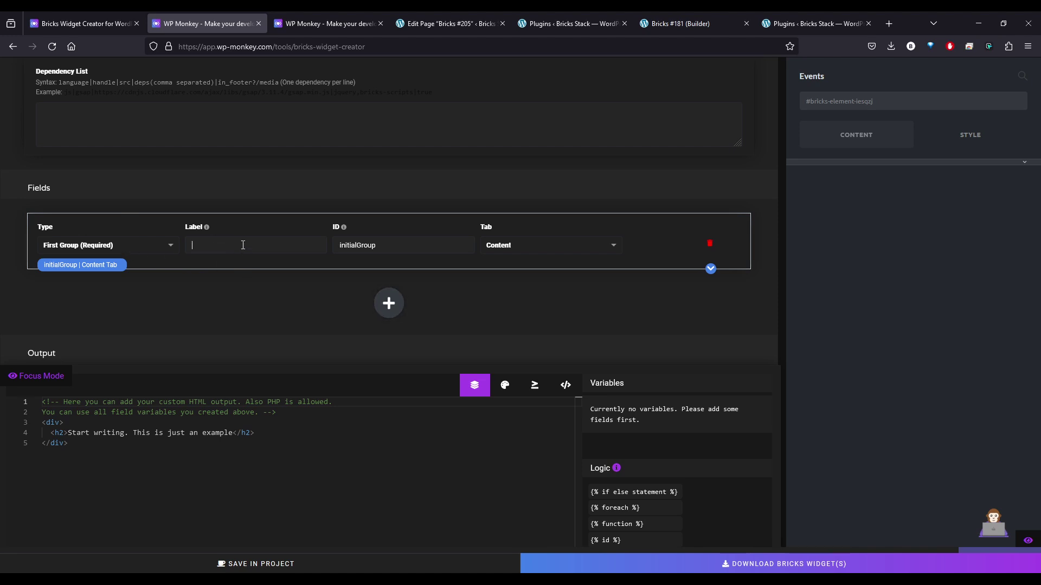
{"action": "type", "text": "Event Details"}
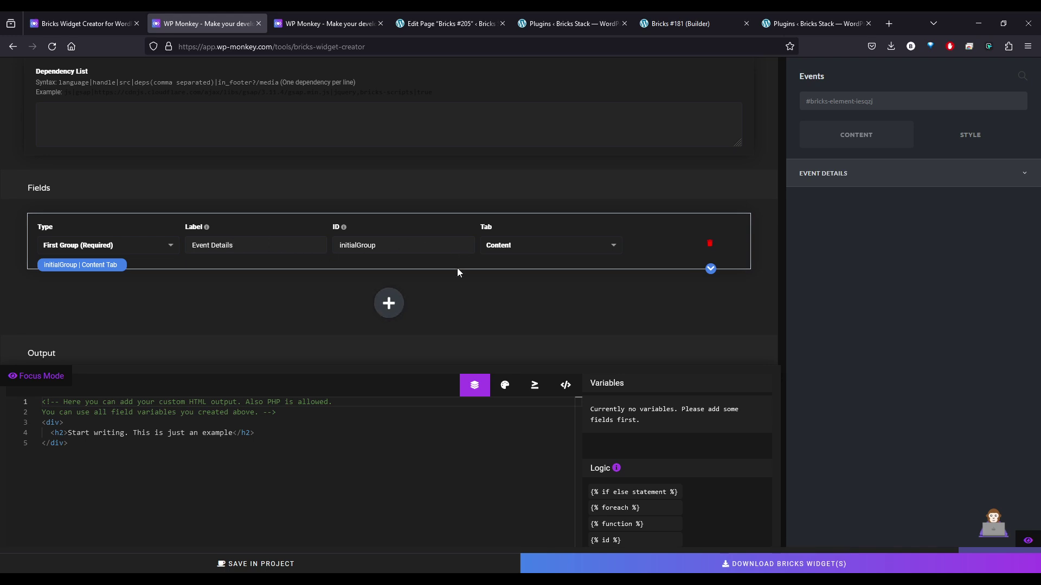
Step: Add a Text field labelled "Event Title" with the ID eventTitle to the Event Details group
{"action": "left_click", "coordinate": [388, 304]}
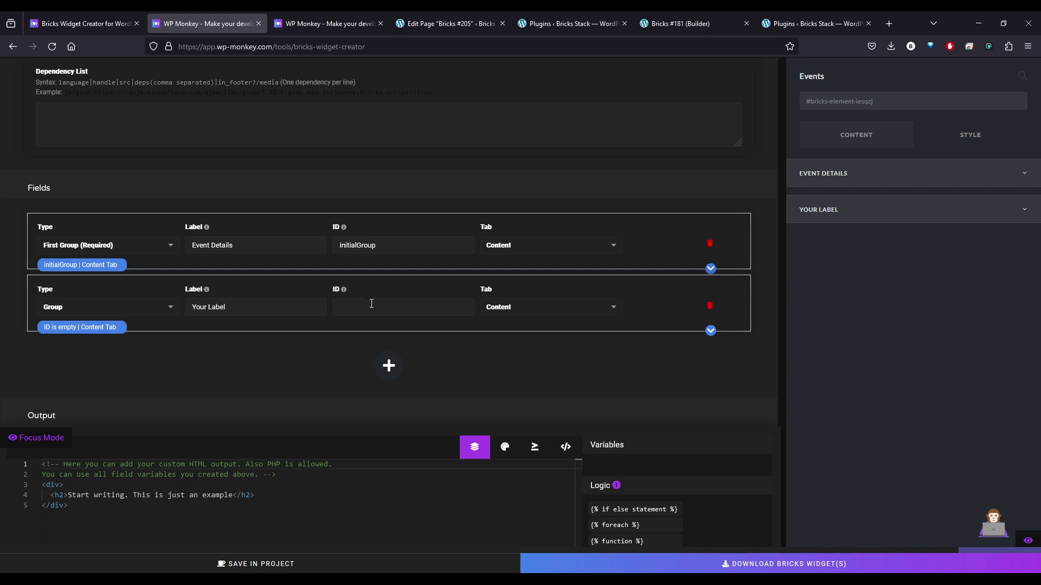
{"action": "left_click", "coordinate": [135, 309]}
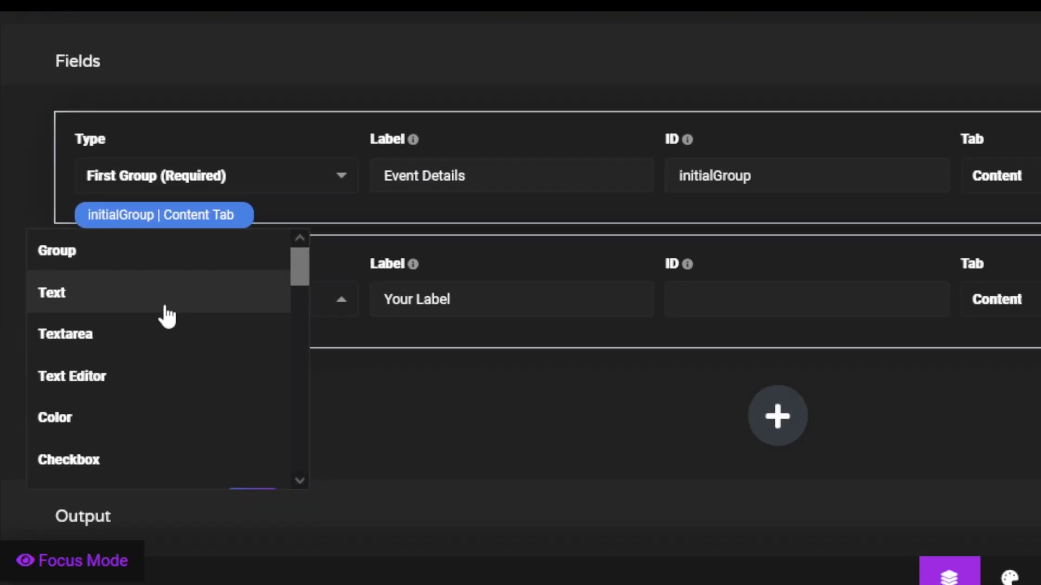
{"action": "left_click", "coordinate": [113, 299]}
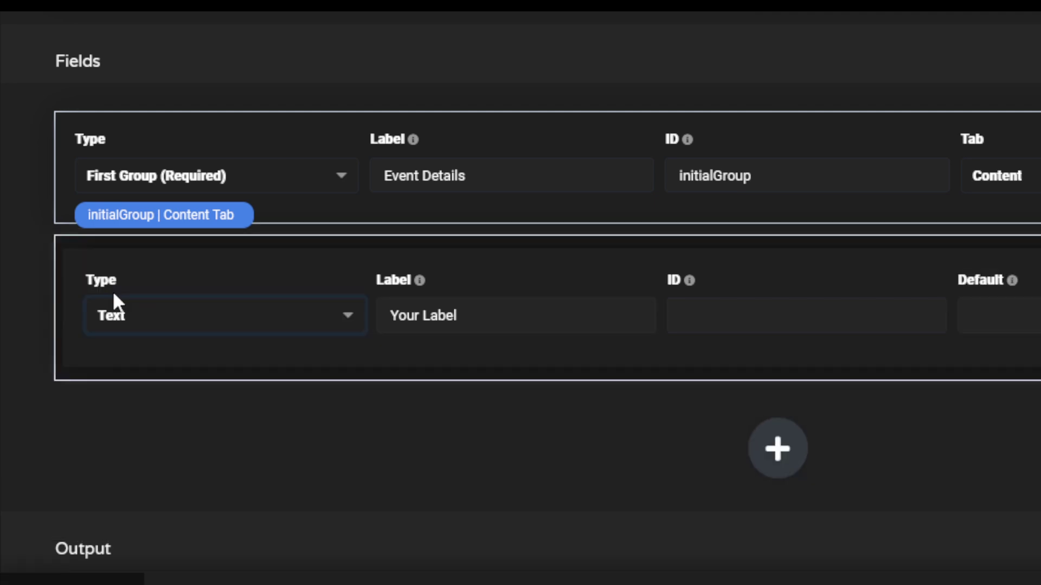
{"action": "left_click", "coordinate": [498, 307]}
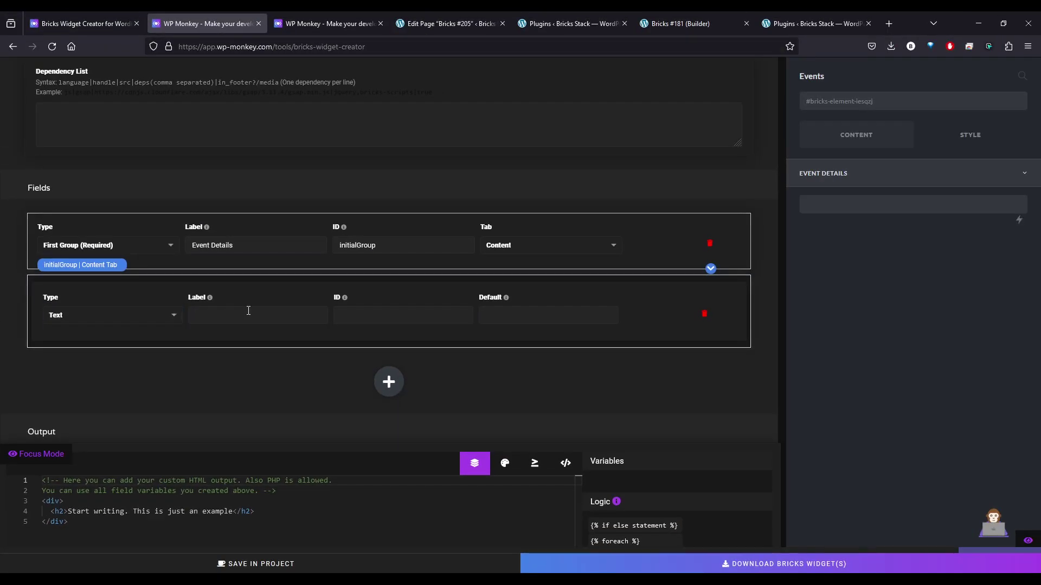
{"action": "type", "text": "Ev"}
{"action": "key", "text": "BackSpace"}
{"action": "type", "text": "vent Title"}
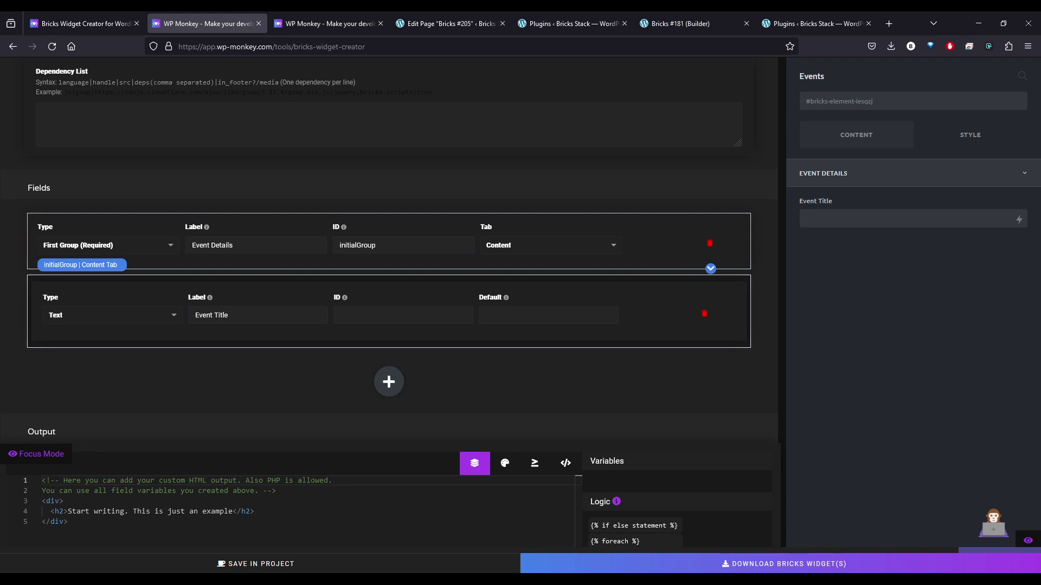
{"action": "key", "text": "Tab"}
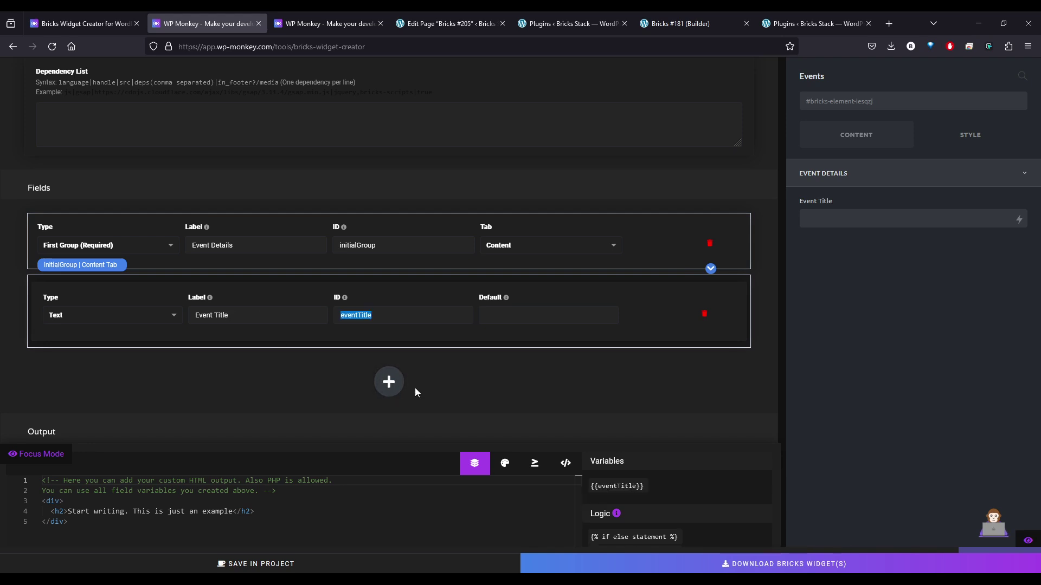
{"action": "left_click", "coordinate": [372, 322]}
Step: Add a Text field labelled "Event Speaker First Name" below the Event Title field and copy its label
{"action": "left_click", "coordinate": [389, 383]}
{"action": "left_click", "coordinate": [163, 391]}
{"action": "left_click", "coordinate": [84, 382]}
{"action": "left_click", "coordinate": [281, 400]}
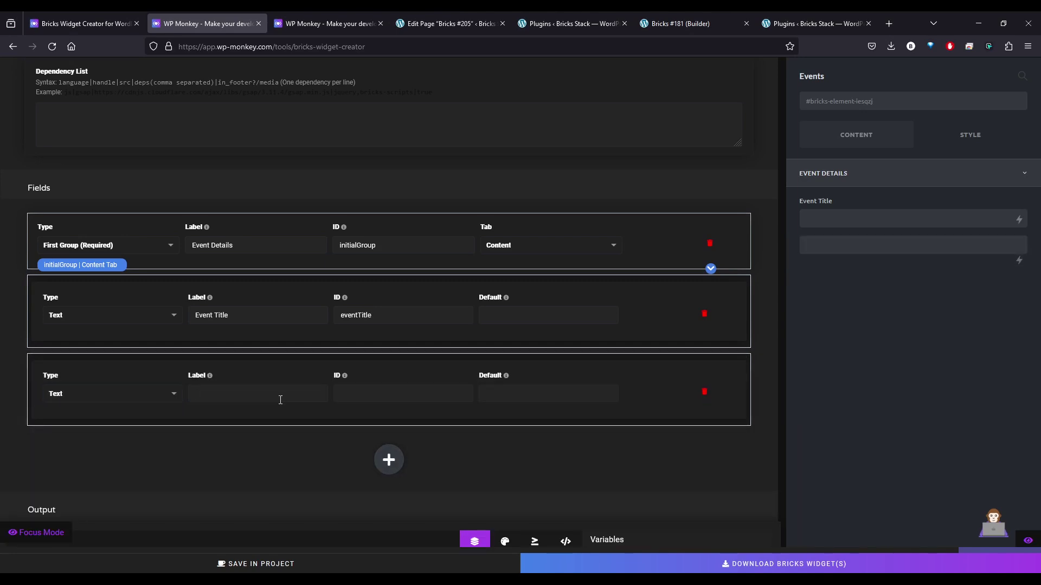
{"action": "type", "text": "Event Speaker"}
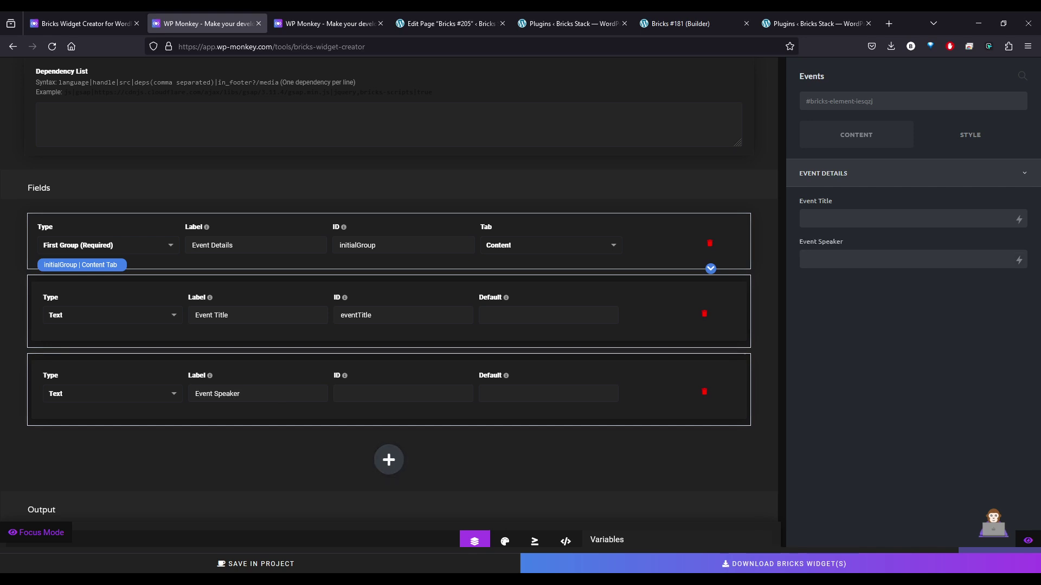
{"action": "type", "text": "st Name"}
{"action": "key", "text": "ctrl+a"}
{"action": "key", "text": "ctrl+c"}
{"action": "left_click", "coordinate": [383, 390]}
Step: Add a Text field labelled "Event Speaker Last Name", reusing the copied first-name label
{"action": "left_click", "coordinate": [389, 460]}
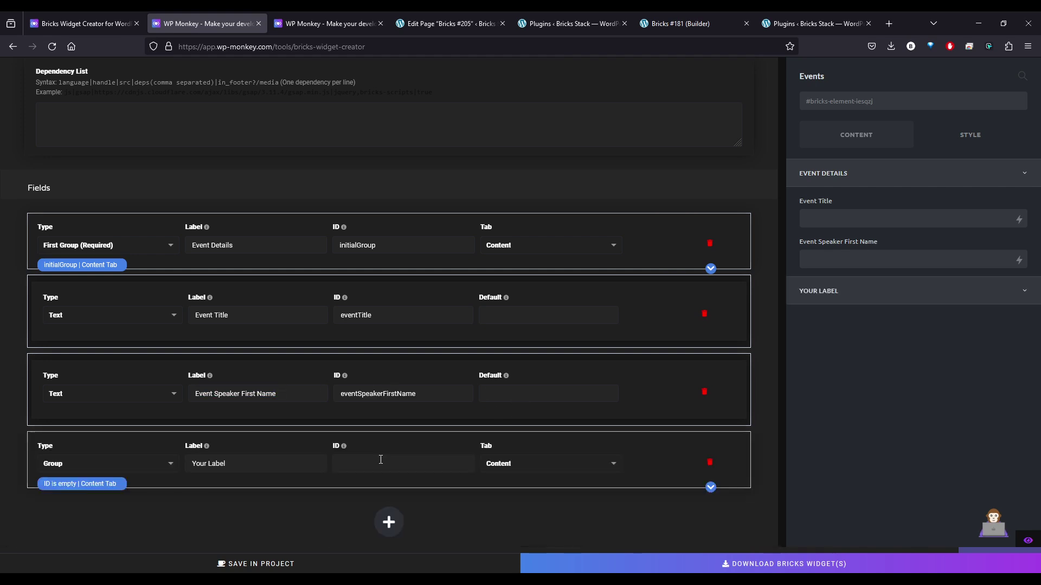
{"action": "left_click", "coordinate": [105, 463]}
{"action": "left_click", "coordinate": [60, 458]}
{"action": "left_click", "coordinate": [237, 472]}
{"action": "key", "text": "ctrl+a"}
{"action": "key", "text": "BackSpace"}
{"action": "key", "text": "ctrl+v"}
{"action": "left_click_drag", "start_coordinate": [256, 471], "coordinate": [243, 471]}
{"action": "type", "text": "Last"}
{"action": "key", "text": "Tab"}
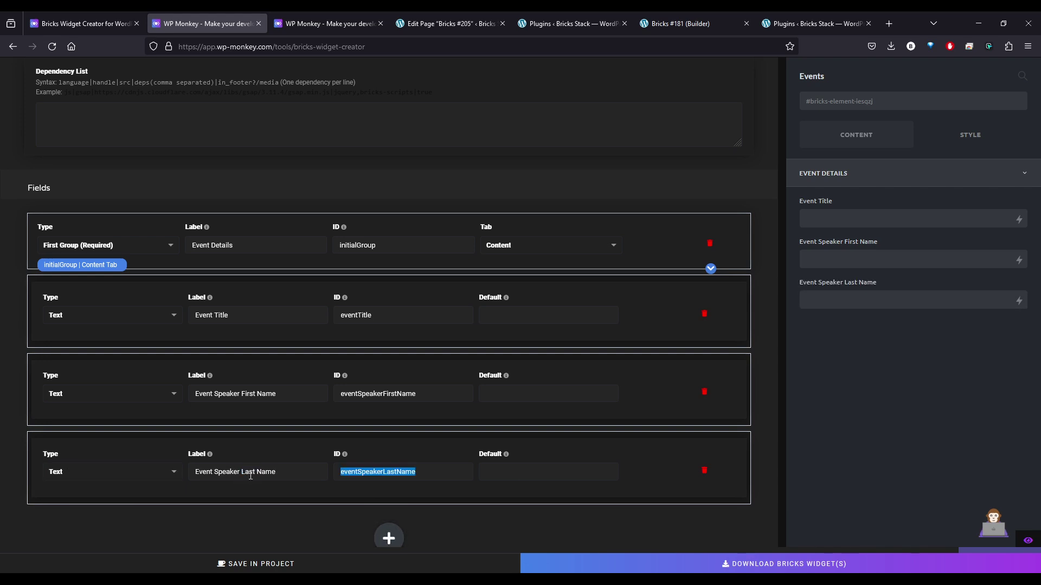
{"action": "left_click", "coordinate": [466, 502]}
Step: Add a Text field labelled "Event Start Time" with the ID eventStartTime below the speaker name fields
{"action": "left_click", "coordinate": [389, 538]}
{"action": "scroll", "coordinate": [129, 473], "scroll_direction": "down", "scroll_amount": 2}
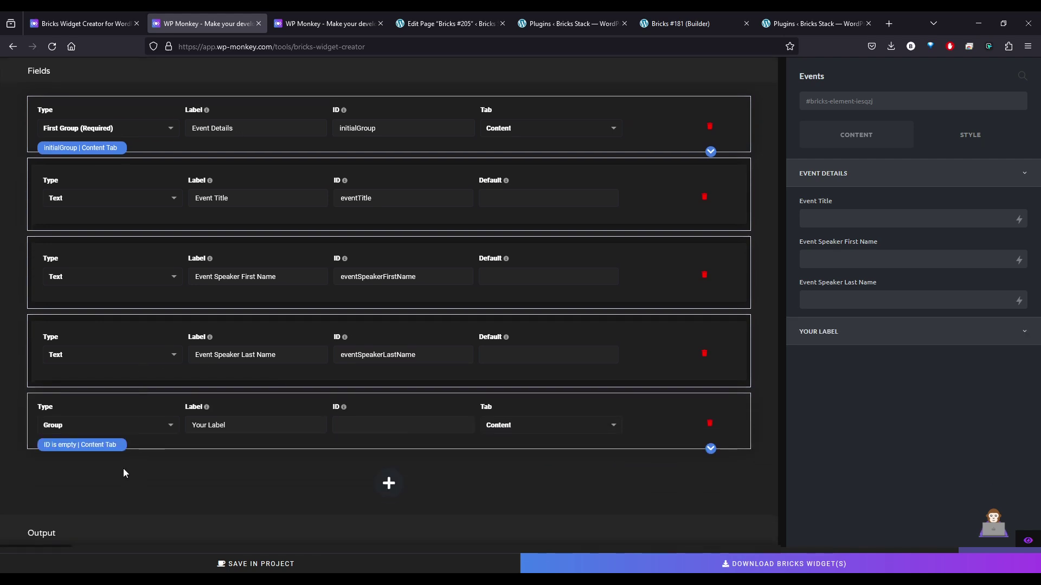
{"action": "left_click", "coordinate": [100, 430]}
{"action": "left_click", "coordinate": [67, 423]}
{"action": "left_click", "coordinate": [259, 439]}
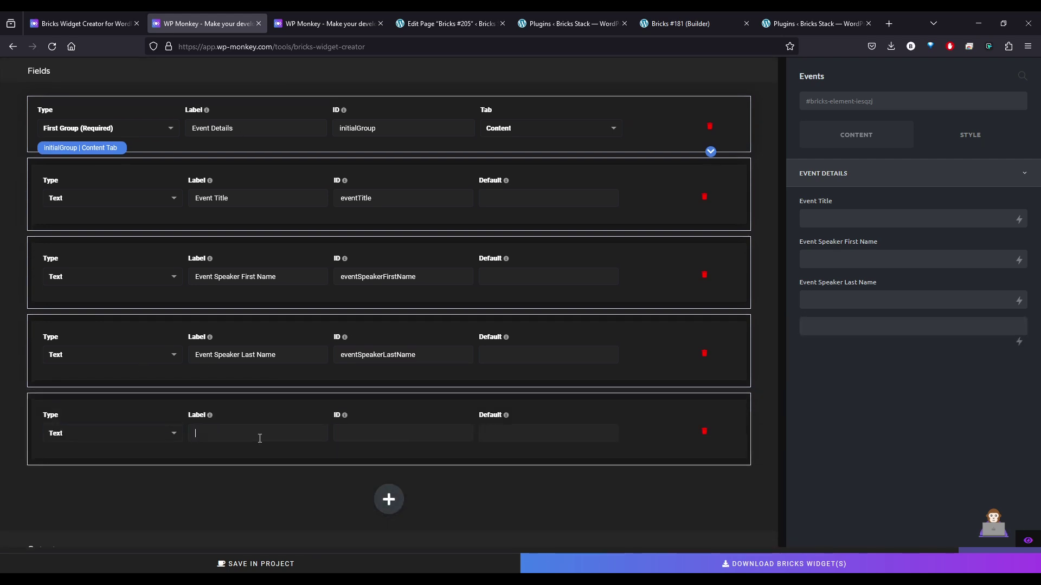
{"action": "type", "text": "Event Start Time"}
{"action": "key", "text": "Tab"}
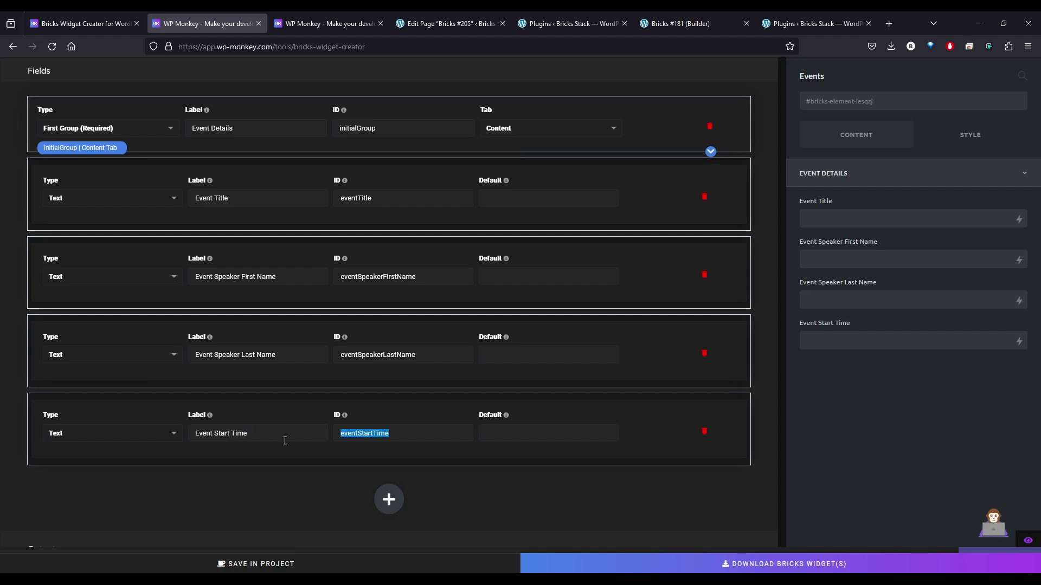
Step: Add a Text field labelled "Event End Time", reusing the label of the Event Start Time field
{"action": "key", "text": "shift+Tab"}
{"action": "key", "text": "ctrl+c"}
{"action": "left_click", "coordinate": [388, 498]}
{"action": "left_click", "coordinate": [99, 507]}
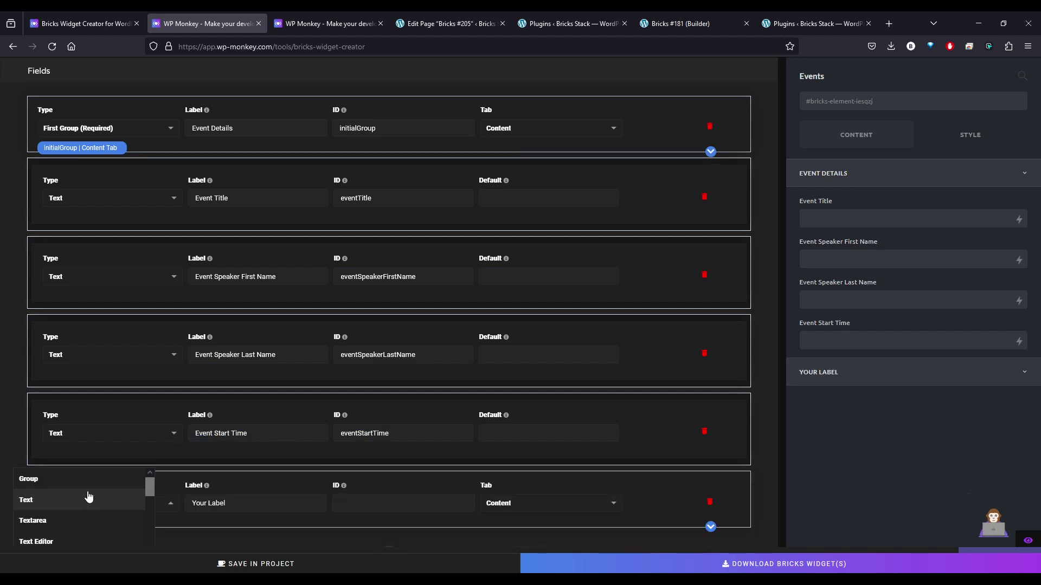
{"action": "left_click", "coordinate": [89, 499]}
{"action": "triple_click", "coordinate": [239, 515]}
{"action": "key", "text": "ctrl+v"}
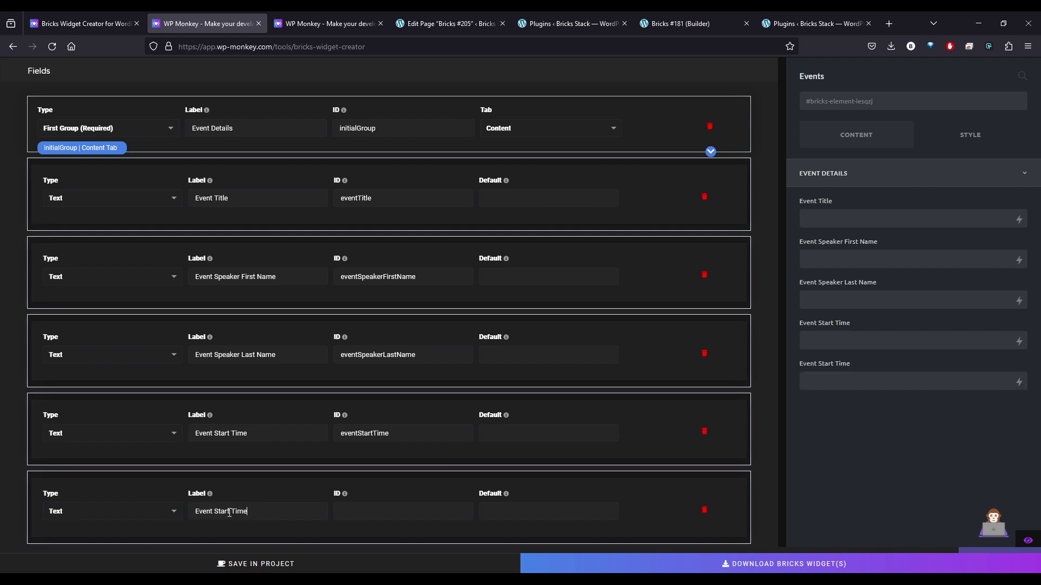
{"action": "double_click", "coordinate": [227, 512]}
{"action": "type", "text": "End"}
{"action": "key", "text": "BackSpace"}
{"action": "type", "text": "dTime"}
Step: Set the default value of the Event Title field to {acf_event_title}
{"action": "scroll", "coordinate": [378, 480], "scroll_direction": "down", "scroll_amount": 2}
{"action": "scroll", "coordinate": [376, 431], "scroll_direction": "up", "scroll_amount": 3}
{"action": "scroll", "coordinate": [421, 432], "scroll_direction": "up", "scroll_amount": 1}
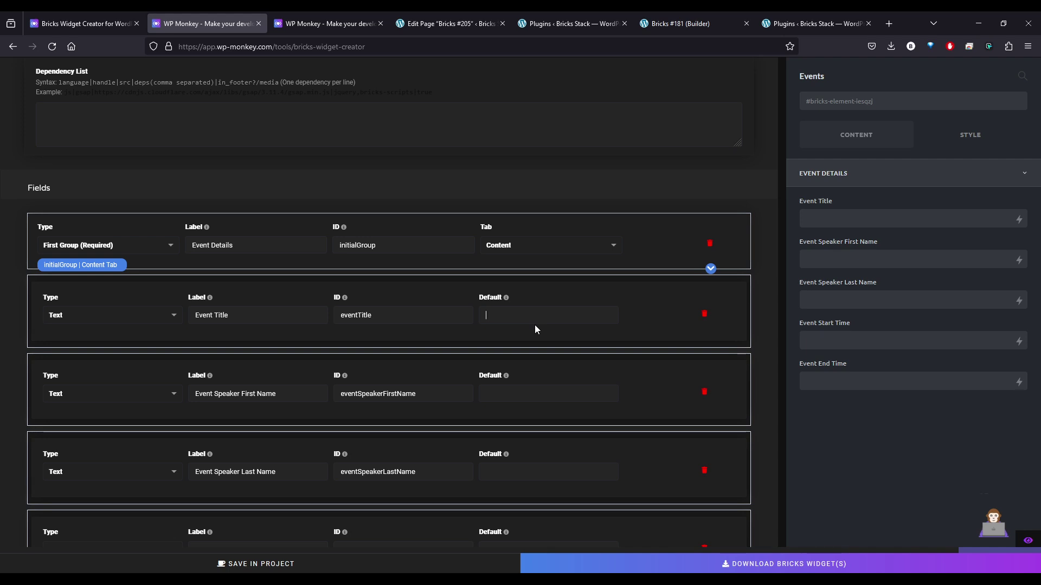
{"action": "type", "text": "acf"}
{"action": "type", "text": "_event"}
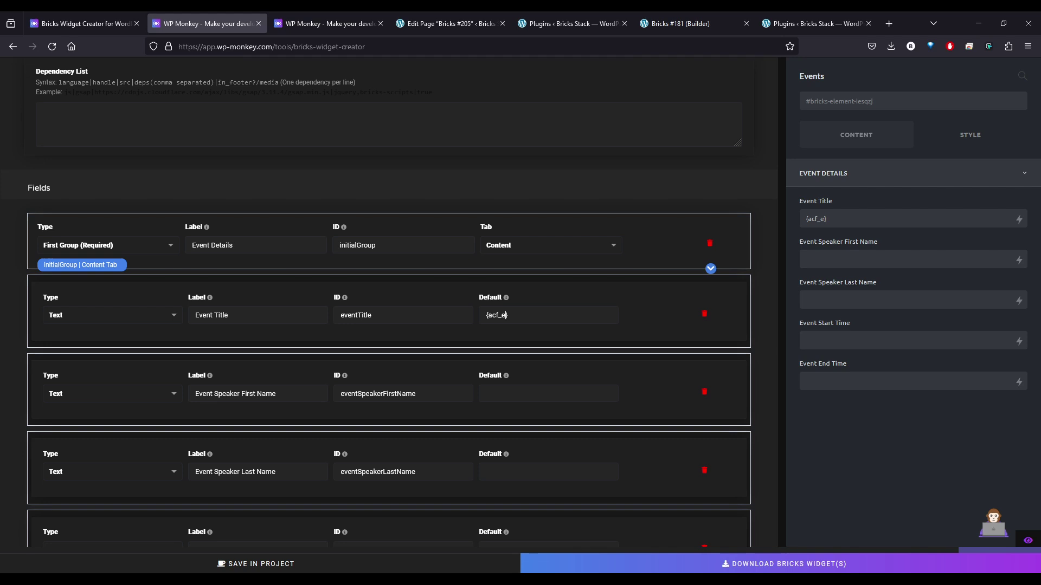
{"action": "type", "text": "_title"}
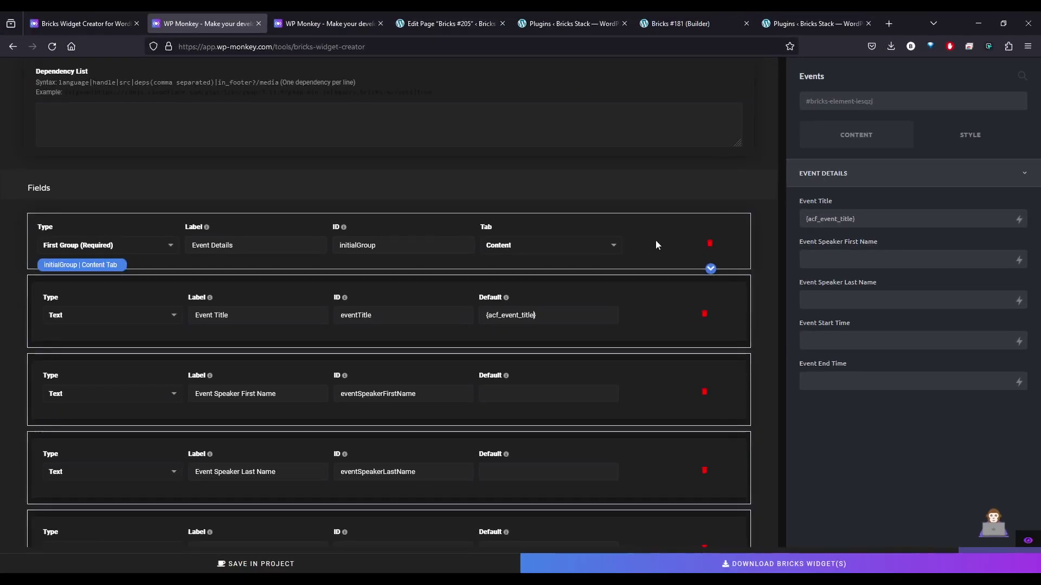
{"action": "left_click_drag", "start_coordinate": [479, 316], "coordinate": [539, 308]}
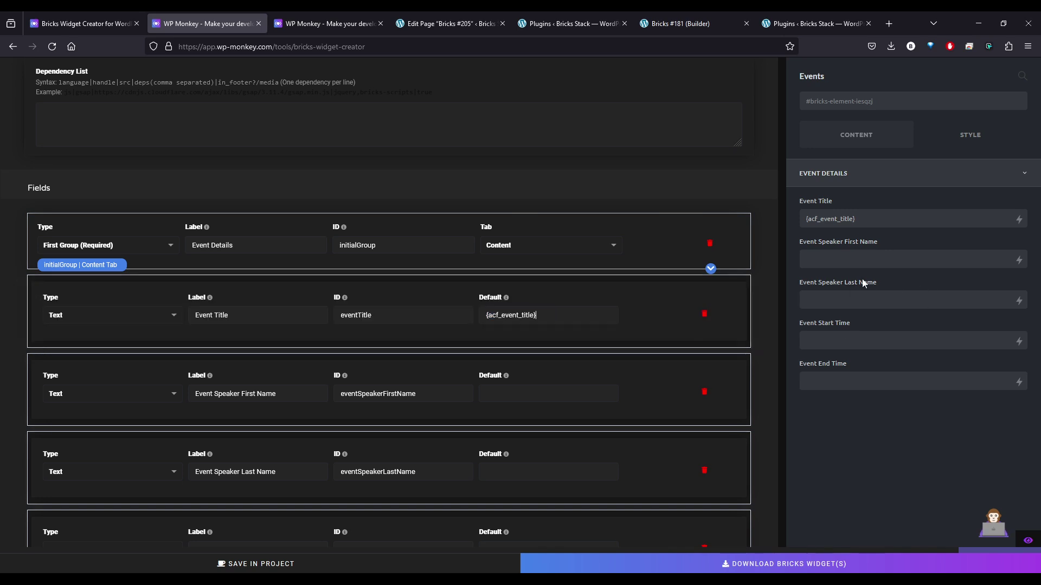
{"action": "left_click", "coordinate": [572, 313]}
Step: Add a new field below Event End Time and open its field type choices
{"action": "scroll", "coordinate": [534, 328], "scroll_direction": "down", "scroll_amount": 5}
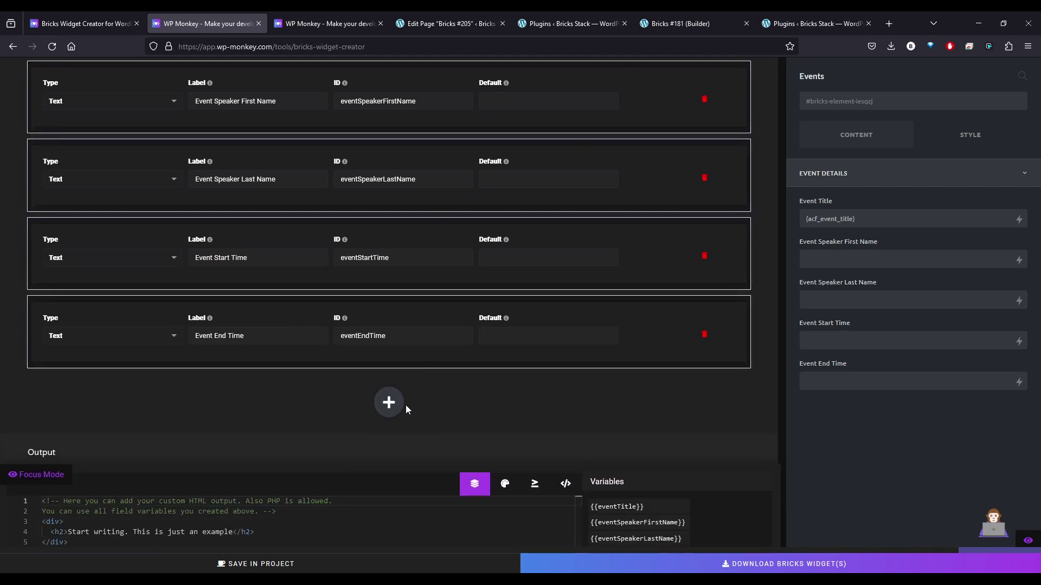
{"action": "left_click", "coordinate": [401, 406]}
{"action": "left_click", "coordinate": [107, 401]}
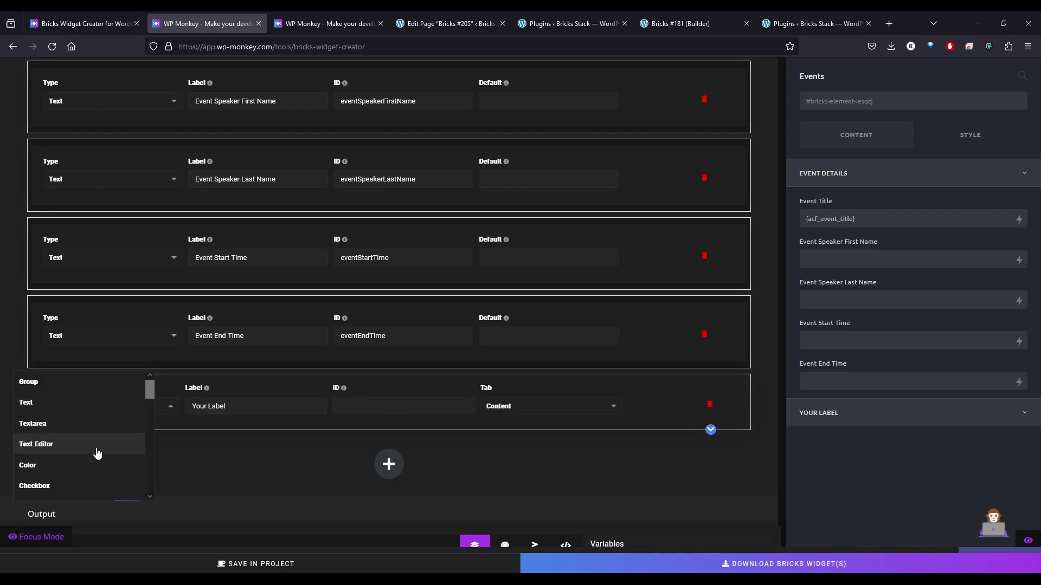
Step: Look through the available field types for the new field, including the premium ones
{"action": "scroll", "coordinate": [95, 437], "scroll_direction": "down", "scroll_amount": 3}
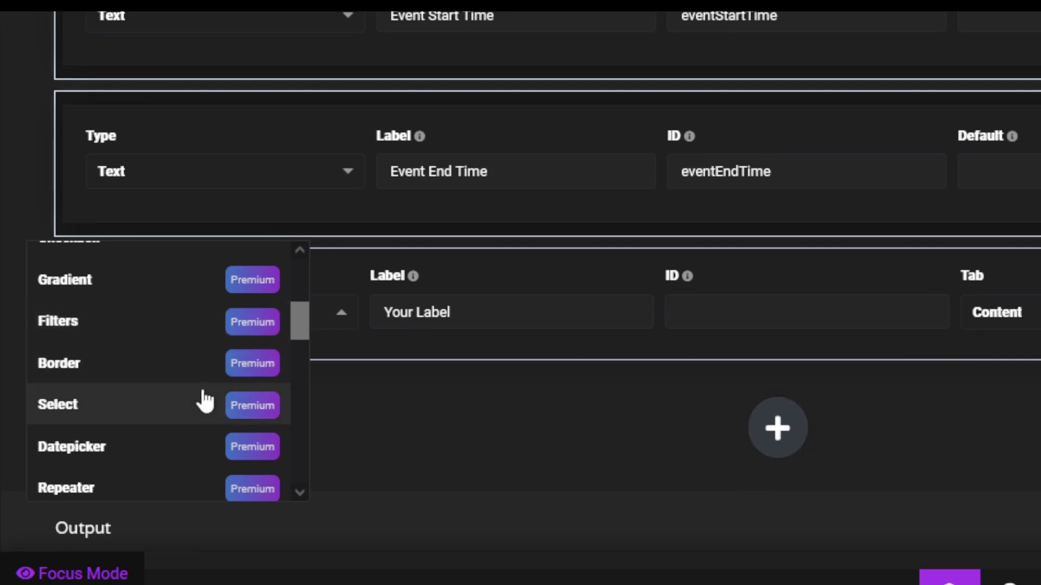
{"action": "scroll", "coordinate": [204, 399], "scroll_direction": "down", "scroll_amount": 2}
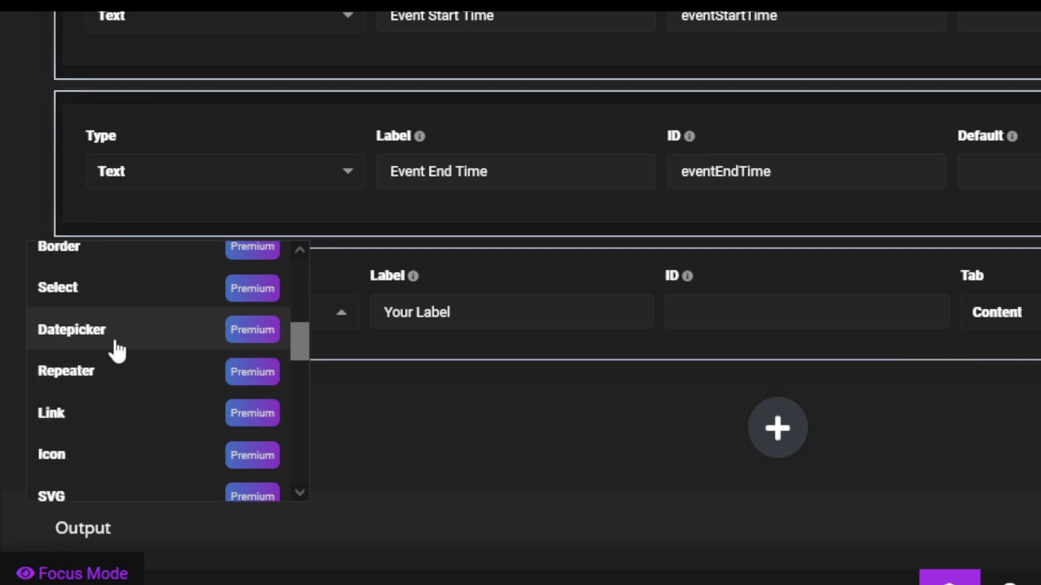
{"action": "scroll", "coordinate": [126, 356], "scroll_direction": "down", "scroll_amount": 2}
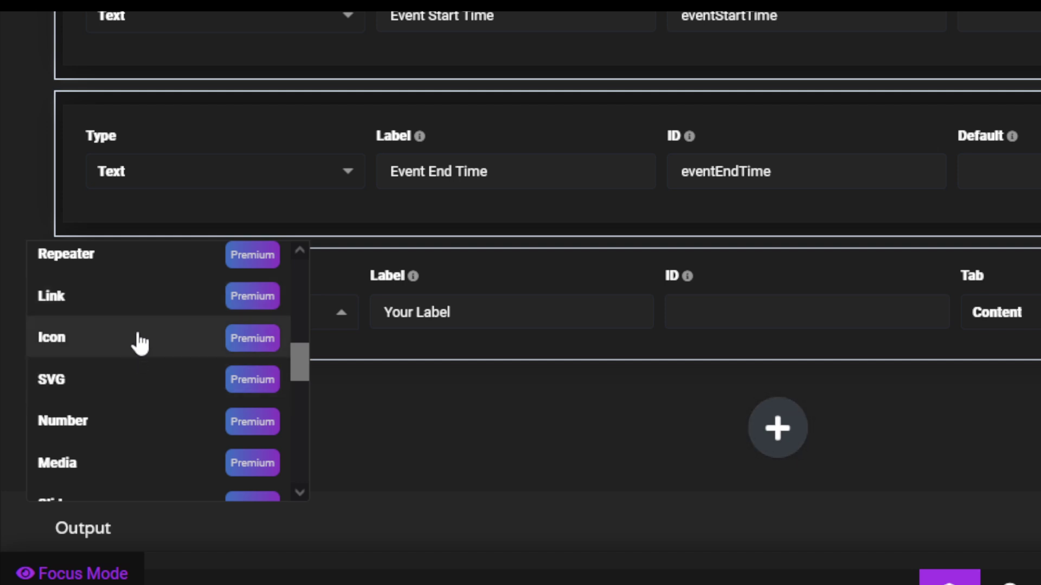
{"action": "scroll", "coordinate": [140, 343], "scroll_direction": "down", "scroll_amount": 2}
{"action": "scroll", "coordinate": [140, 343], "scroll_direction": "down", "scroll_amount": 5}
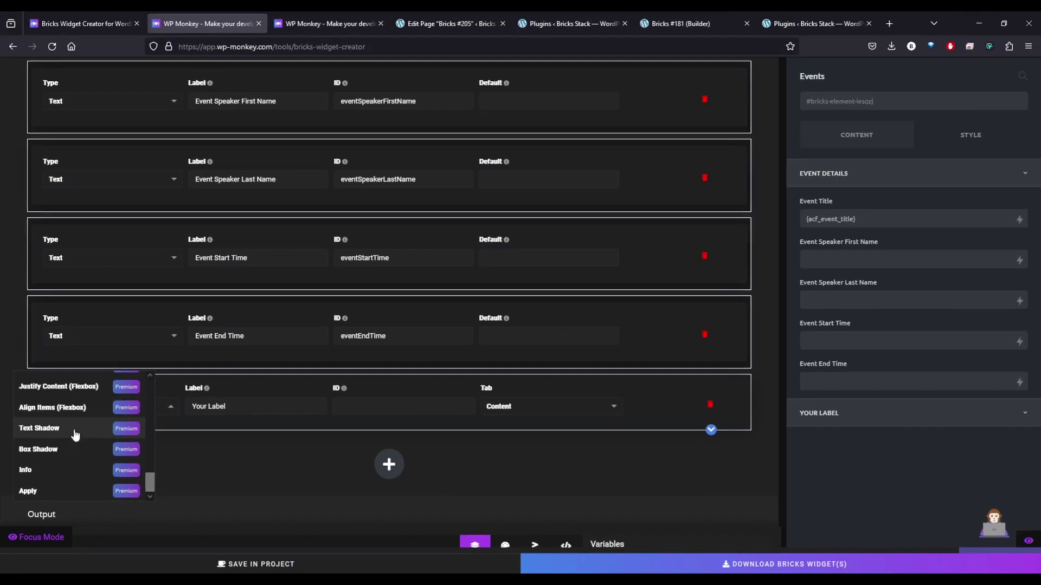
{"action": "scroll", "coordinate": [90, 437], "scroll_direction": "up", "scroll_amount": 10}
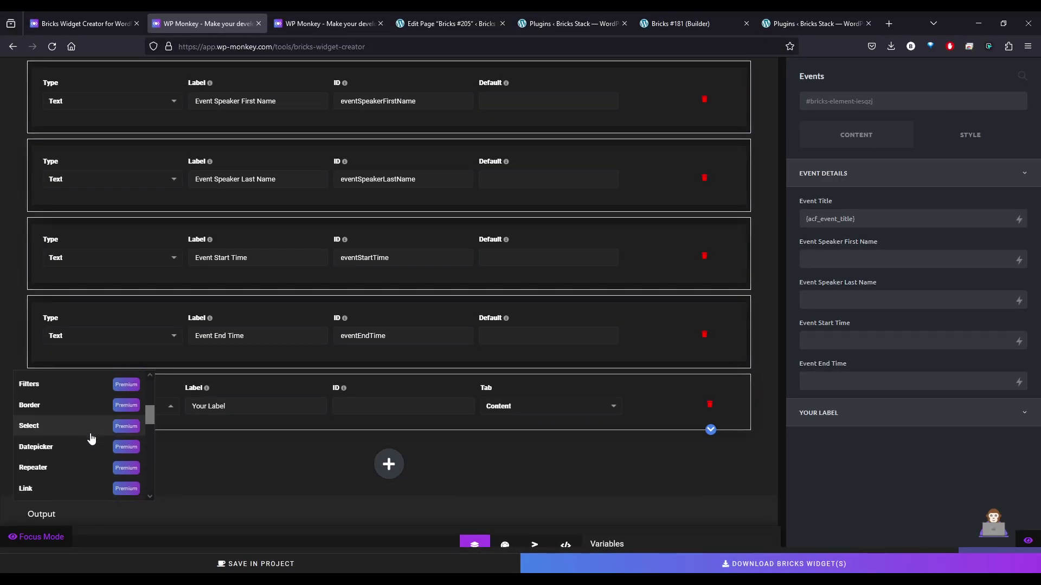
{"action": "scroll", "coordinate": [89, 438], "scroll_direction": "down", "scroll_amount": 2}
{"action": "scroll", "coordinate": [90, 438], "scroll_direction": "up", "scroll_amount": 2}
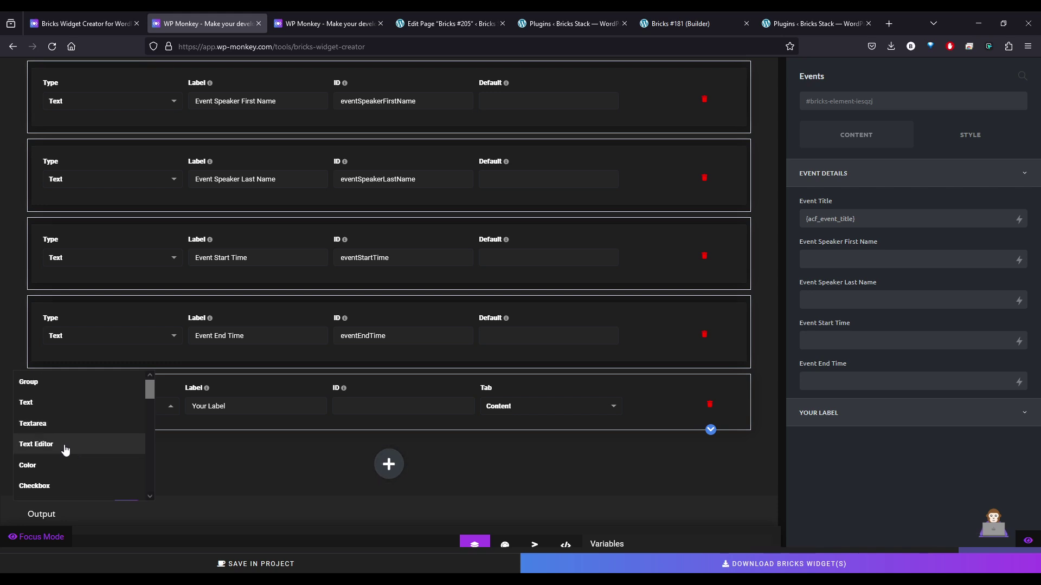
Step: Make the new field a Text Editor and label it "Event Description"
{"action": "left_click", "coordinate": [48, 444]}
{"action": "triple_click", "coordinate": [267, 413]}
{"action": "key", "text": "BackSpace"}
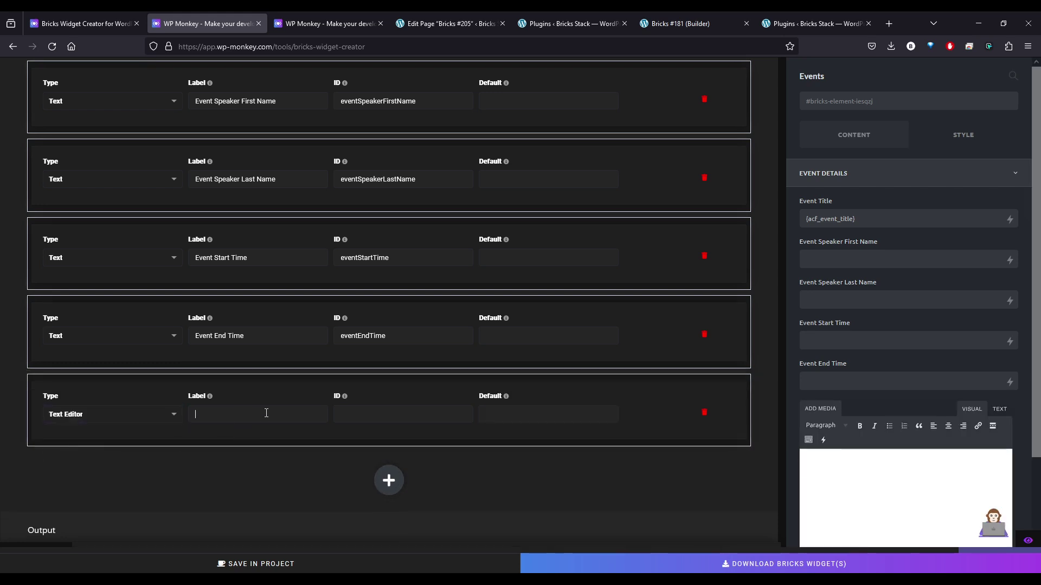
{"action": "type", "text": "Event Description"}
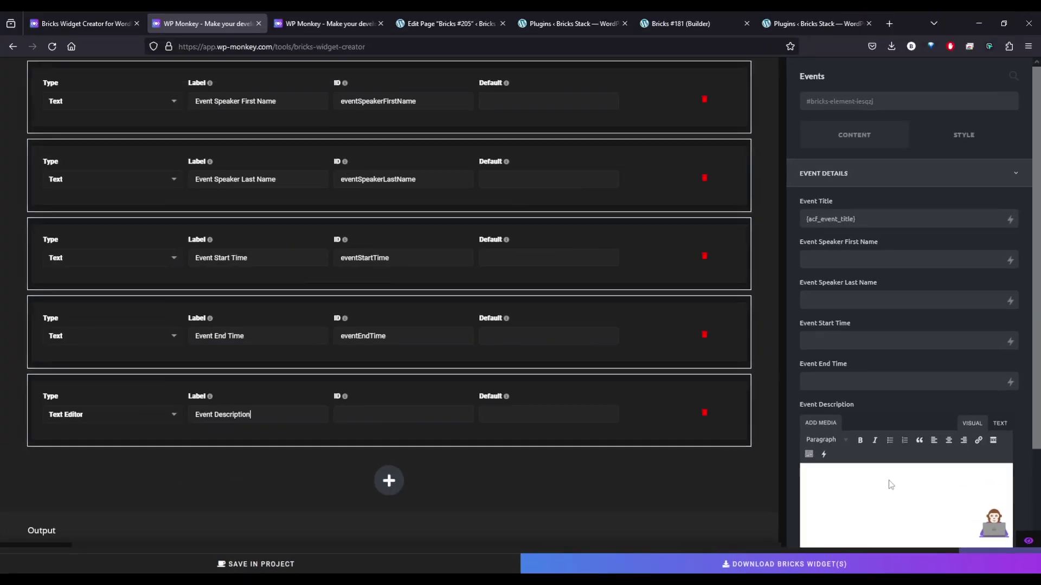
Step: Give the Event Description field the ID eventDescription and the default value {acf_event_description}
{"action": "left_click", "coordinate": [395, 415]}
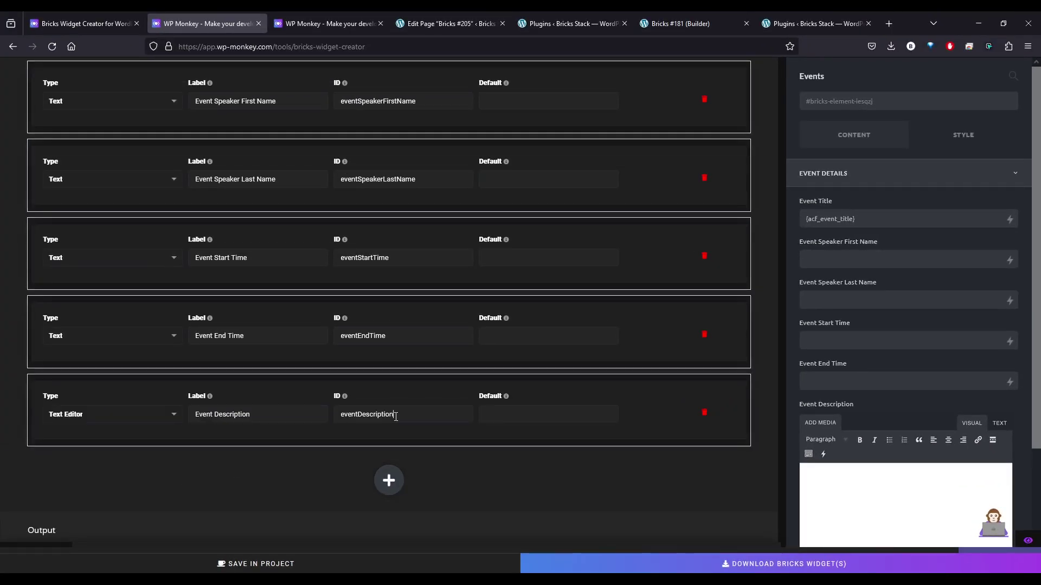
{"action": "left_click", "coordinate": [568, 416]}
{"action": "type", "text": "{acf_event_description"}
{"action": "scroll", "coordinate": [845, 477], "scroll_direction": "down", "scroll_amount": 3}
{"action": "scroll", "coordinate": [853, 460], "scroll_direction": "up", "scroll_amount": 1}
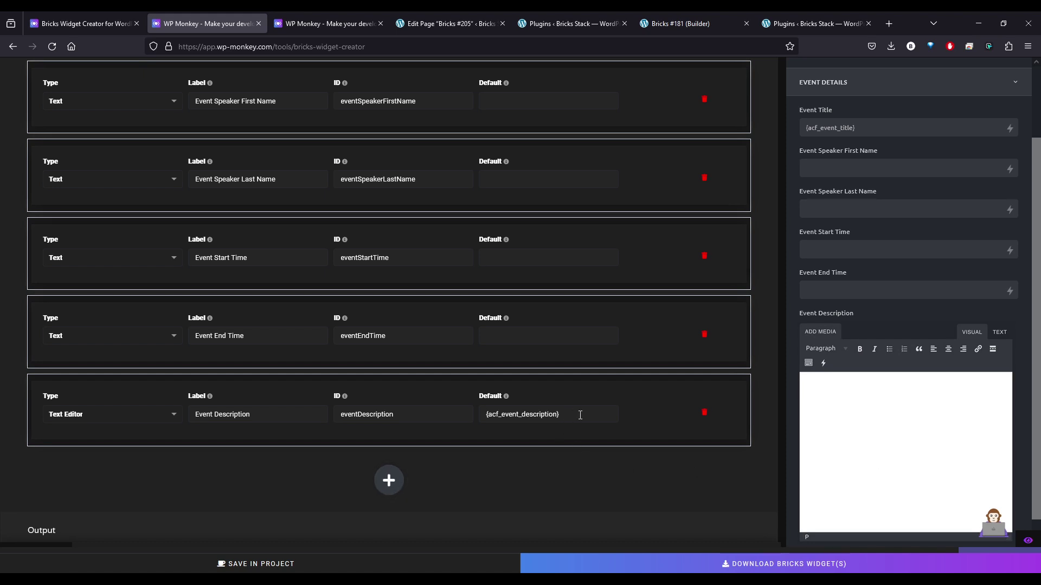
{"action": "scroll", "coordinate": [542, 423], "scroll_direction": "up", "scroll_amount": 1}
{"action": "scroll", "coordinate": [488, 428], "scroll_direction": "down", "scroll_amount": 2}
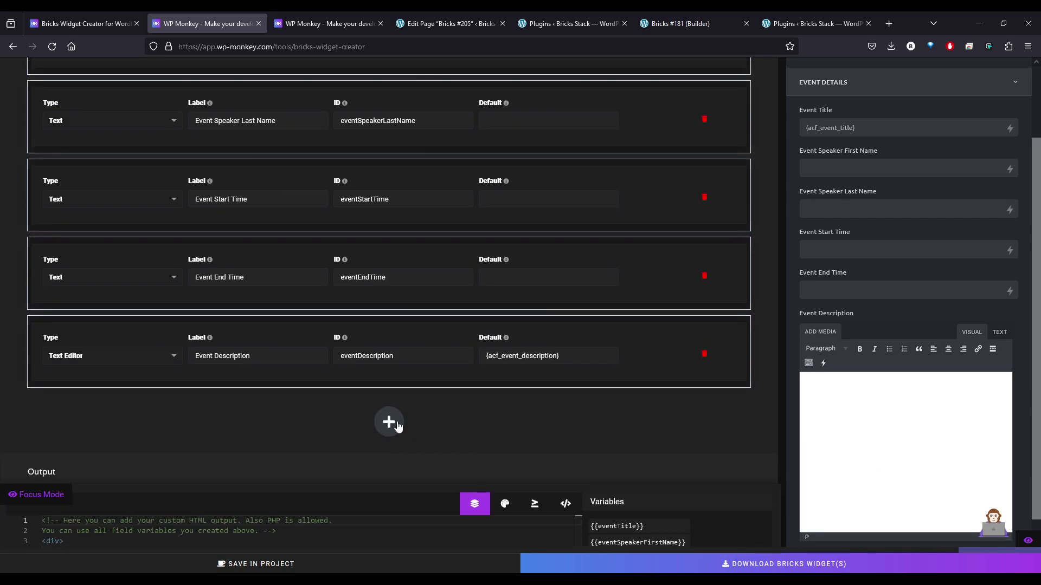
Step: Add a new group field below Event Description and assign it to Style
{"action": "left_click", "coordinate": [398, 423]}
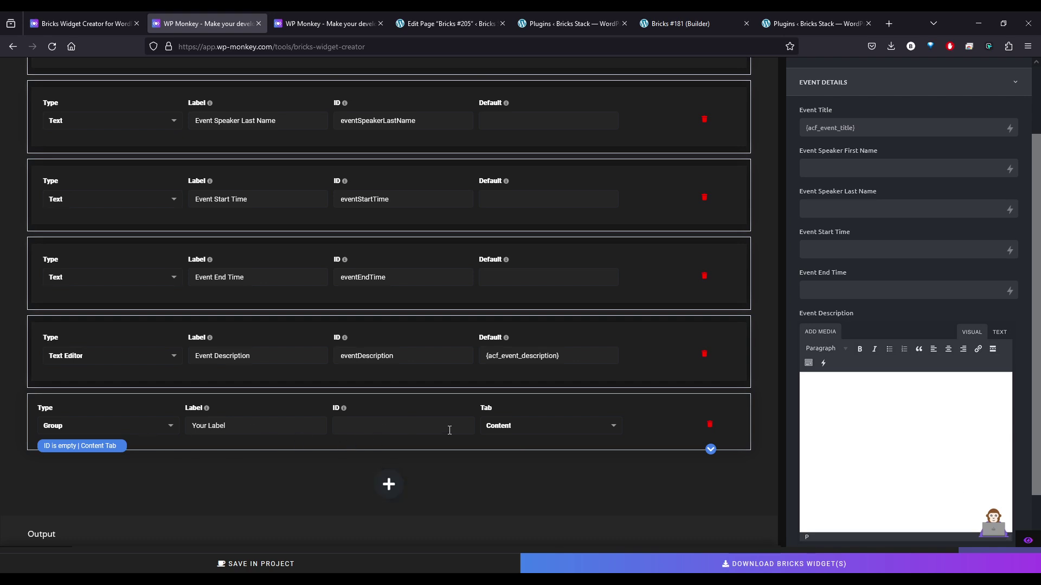
{"action": "left_click", "coordinate": [530, 428]}
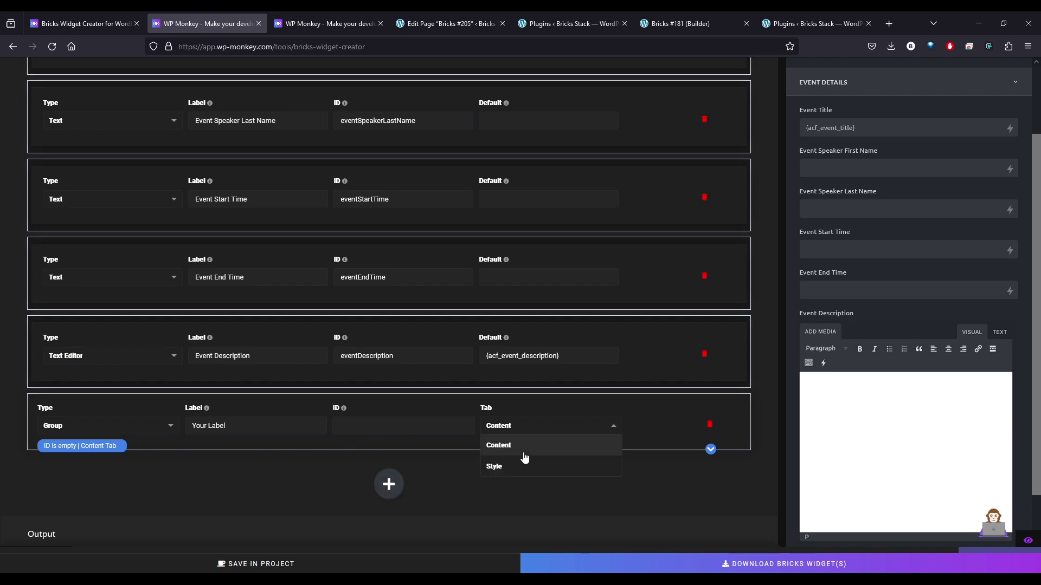
{"action": "left_click", "coordinate": [517, 470]}
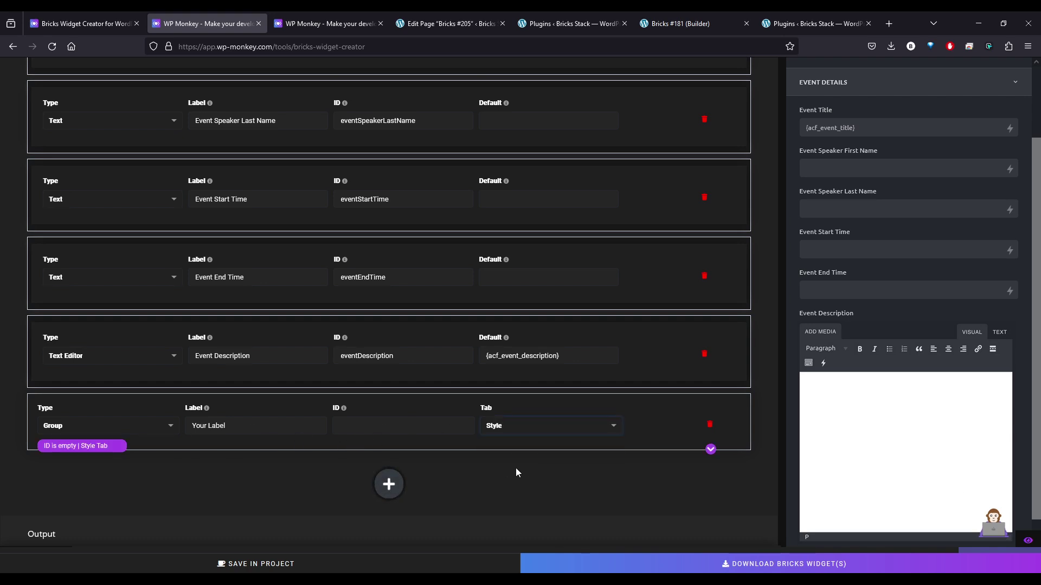
Step: Change the new field's type to Color after looking through the available types
{"action": "left_click", "coordinate": [93, 428]}
{"action": "scroll", "coordinate": [93, 445], "scroll_direction": "down", "scroll_amount": 4}
{"action": "scroll", "coordinate": [93, 445], "scroll_direction": "up", "scroll_amount": 4}
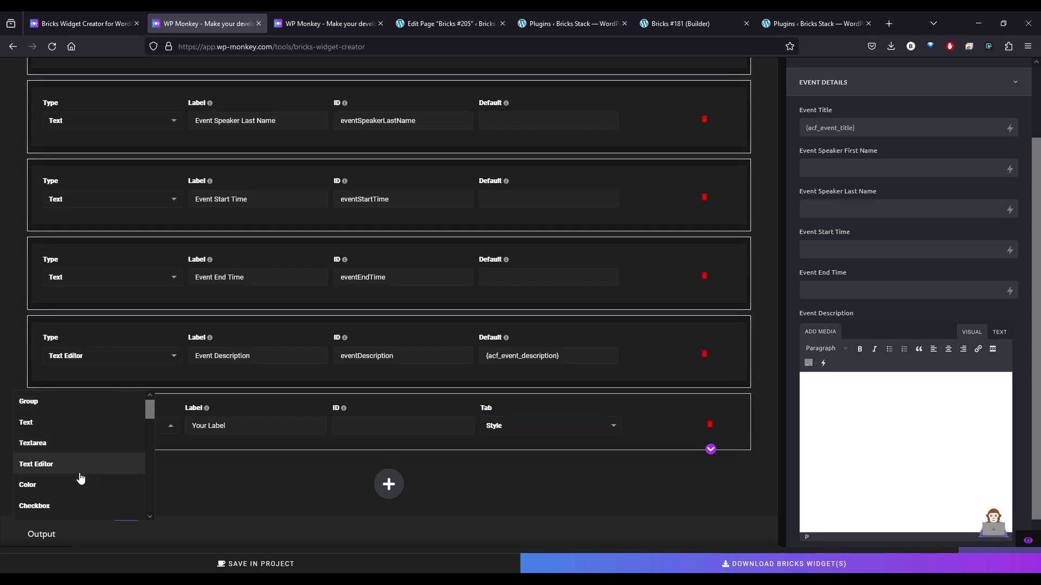
{"action": "scroll", "coordinate": [71, 488], "scroll_direction": "up", "scroll_amount": 2}
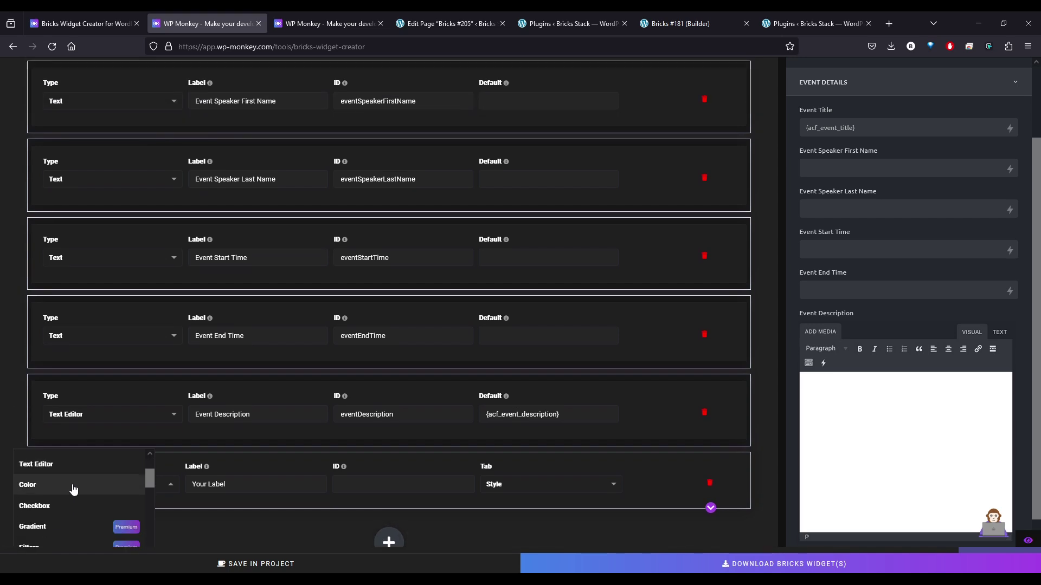
{"action": "scroll", "coordinate": [73, 489], "scroll_direction": "down", "scroll_amount": 3}
{"action": "scroll", "coordinate": [74, 490], "scroll_direction": "up", "scroll_amount": 3}
{"action": "left_click", "coordinate": [71, 487]}
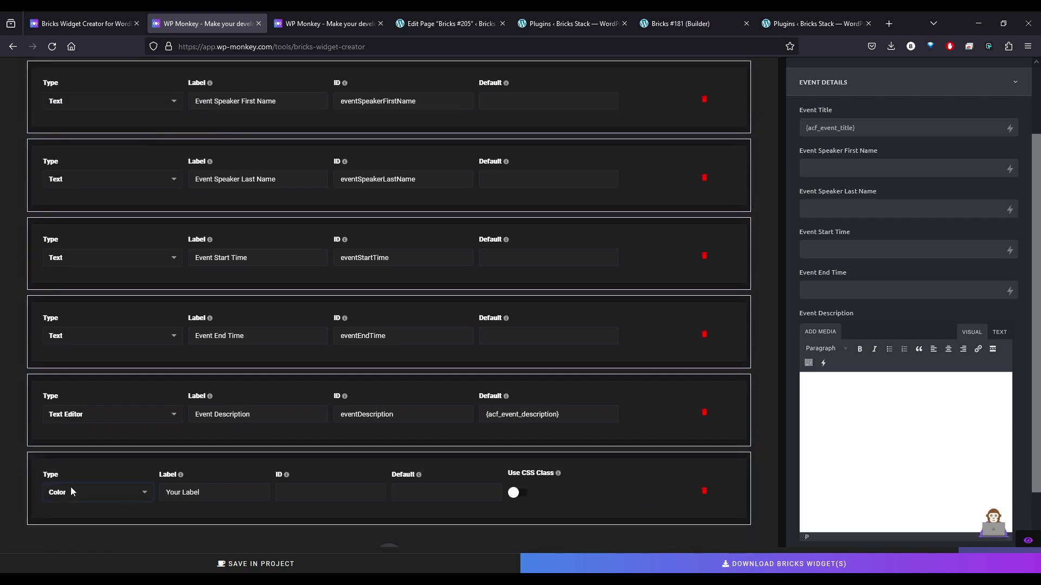
Step: Compare the Style and Content settings in the Events preview, and check the format hint for the color field's default value
{"action": "scroll", "coordinate": [841, 327], "scroll_direction": "up", "scroll_amount": 2}
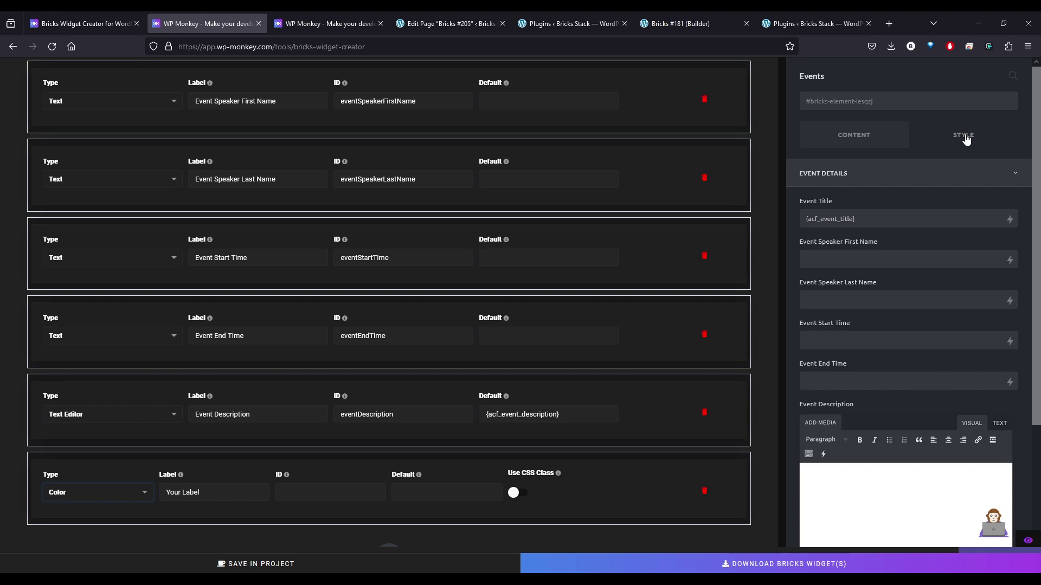
{"action": "left_click", "coordinate": [965, 139]}
{"action": "left_click", "coordinate": [892, 145]}
{"action": "left_click", "coordinate": [312, 492]}
{"action": "left_click", "coordinate": [965, 137]}
{"action": "left_click", "coordinate": [862, 145]}
{"action": "mouse_move", "coordinate": [419, 478]}
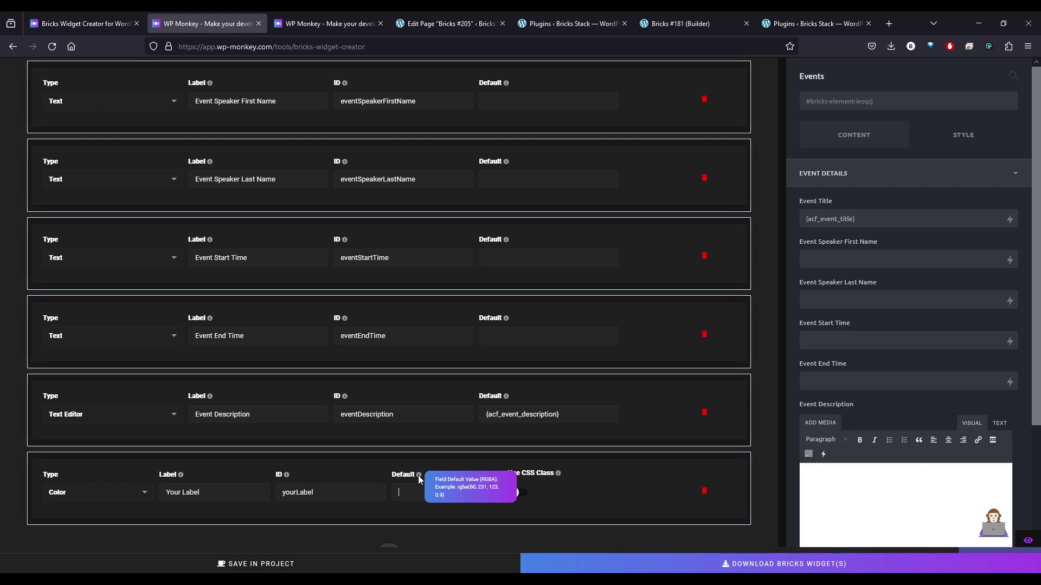
Step: Search the web for "rgba value" and read the RGBA section of the Webflow University color values lesson
{"action": "left_click", "coordinate": [884, 24]}
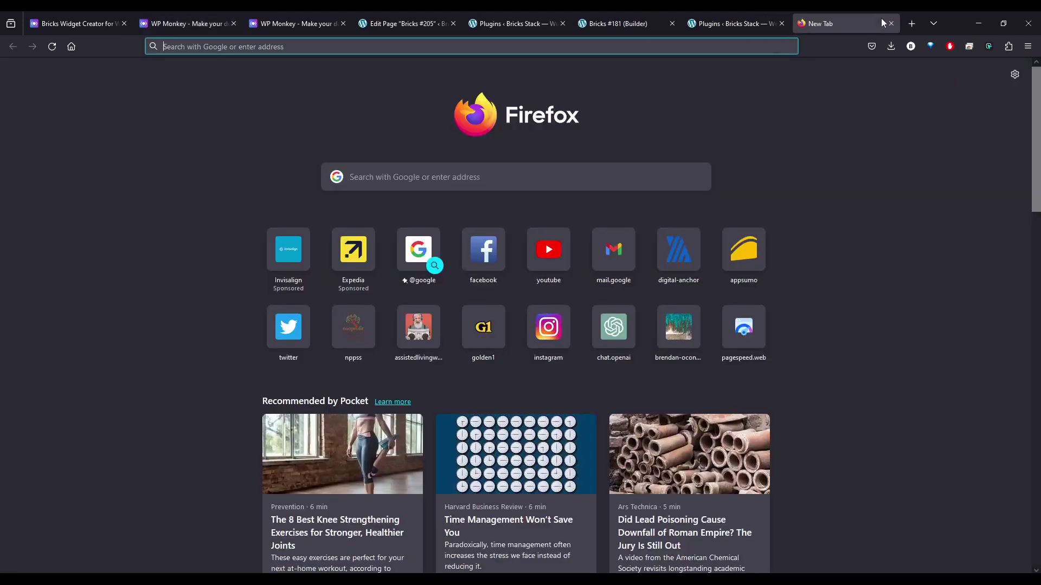
{"action": "type", "text": "rgba value"}
{"action": "key", "text": "Return"}
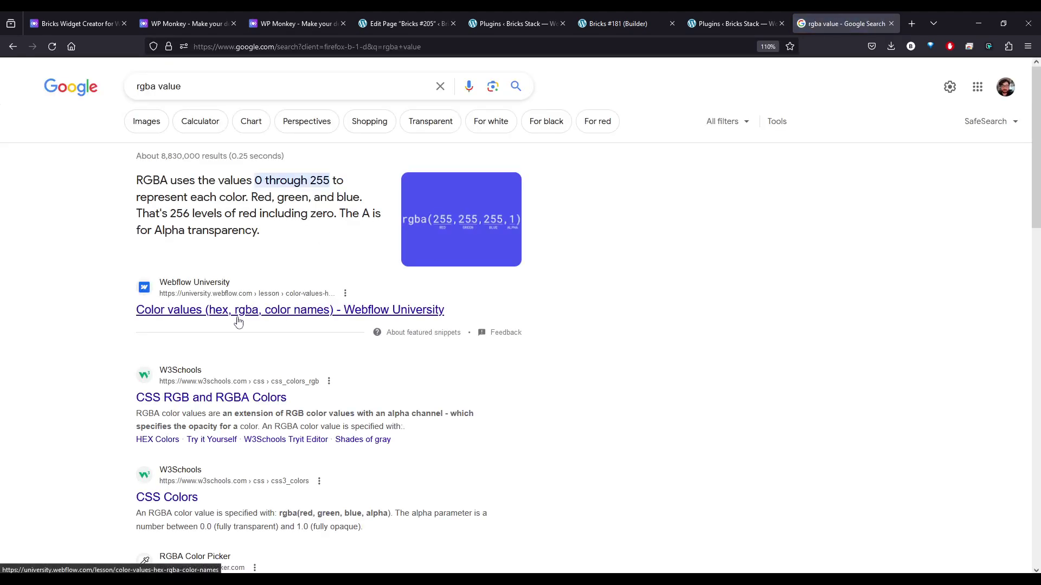
{"action": "left_click", "coordinate": [237, 321]}
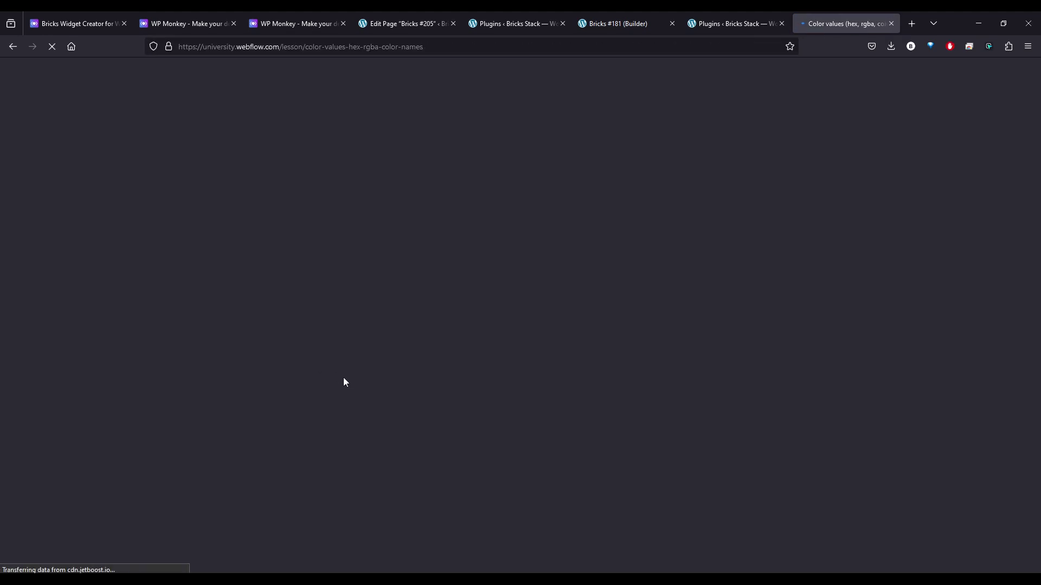
{"action": "scroll", "coordinate": [453, 378], "scroll_direction": "down", "scroll_amount": 3}
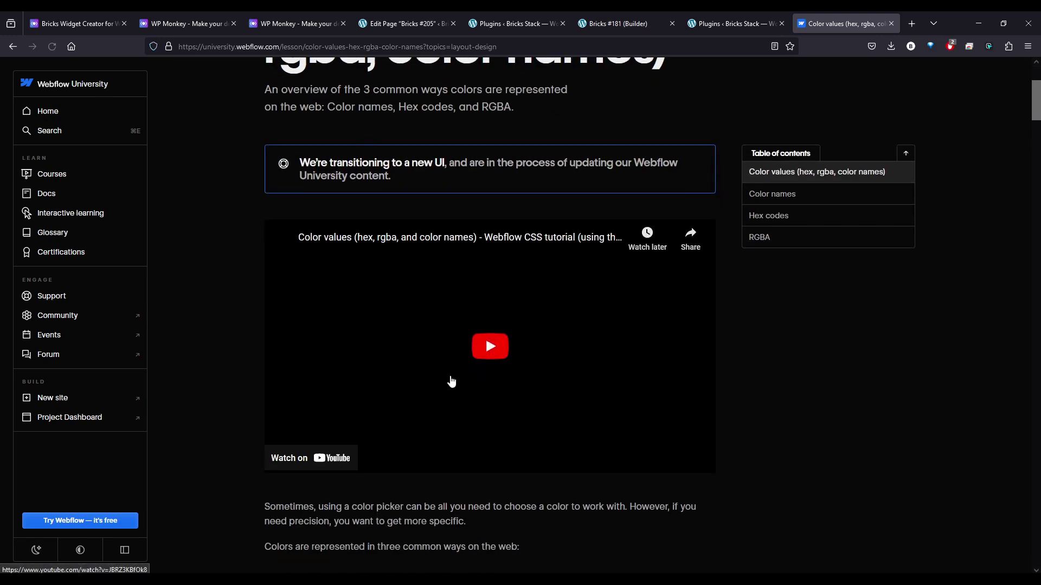
{"action": "scroll", "coordinate": [450, 379], "scroll_direction": "down", "scroll_amount": 15}
{"action": "scroll", "coordinate": [445, 382], "scroll_direction": "down", "scroll_amount": 20}
{"action": "scroll", "coordinate": [447, 390], "scroll_direction": "up", "scroll_amount": 2}
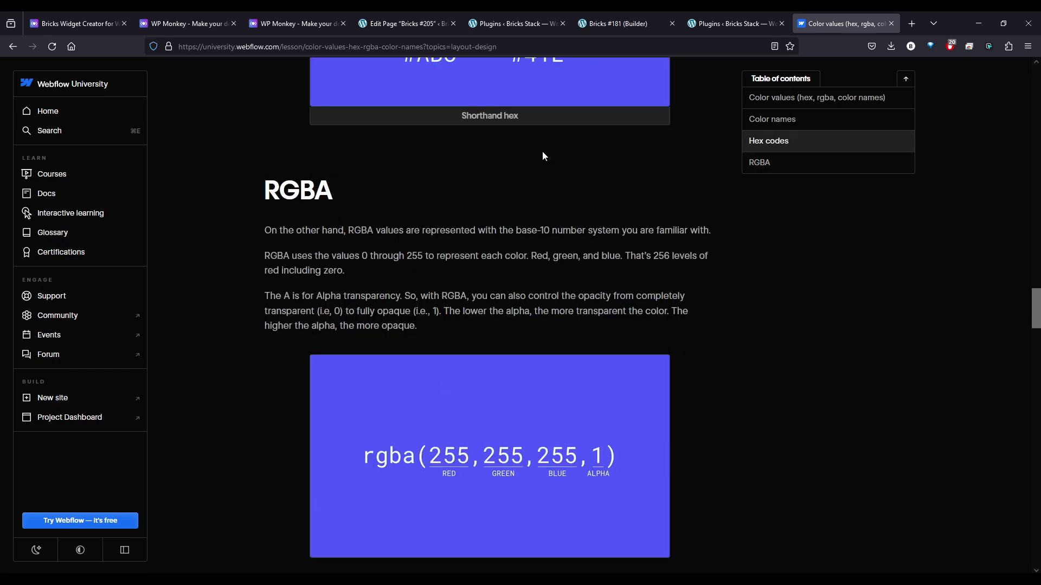
Step: Look through the open Bricks builder and WordPress plugin pages, and return to the WP Monkey widget creator
{"action": "left_click", "coordinate": [710, 11]}
{"action": "left_click", "coordinate": [620, 11]}
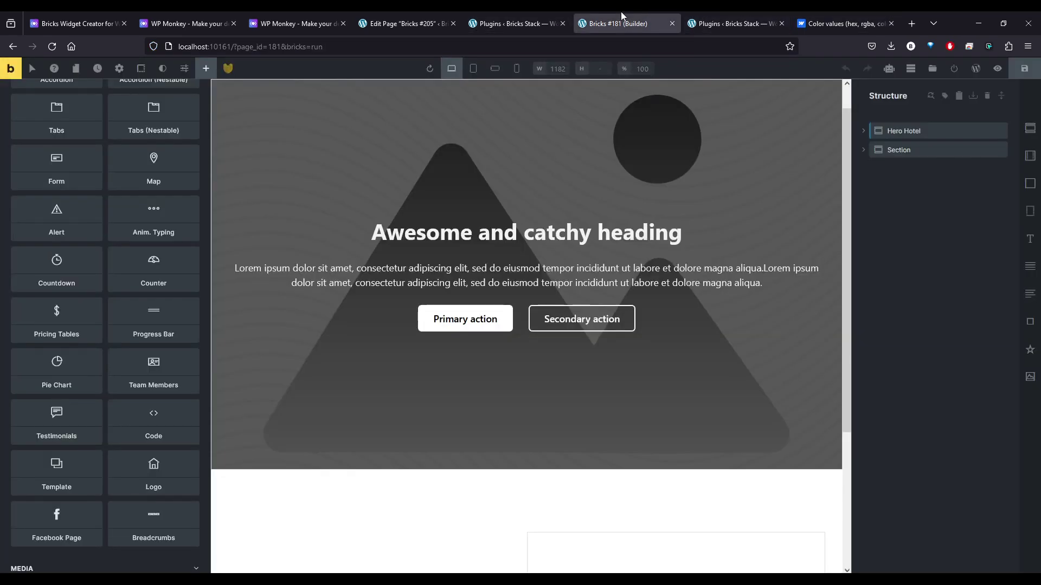
{"action": "left_click", "coordinate": [396, 11]}
{"action": "left_click", "coordinate": [471, 19]}
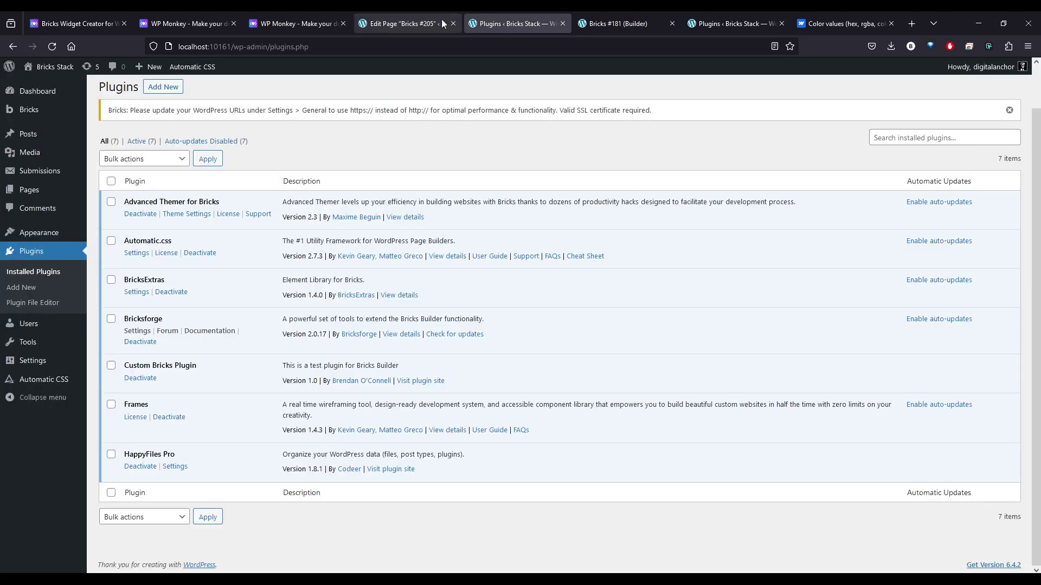
{"action": "left_click", "coordinate": [62, 15]}
{"action": "left_click", "coordinate": [142, 17]}
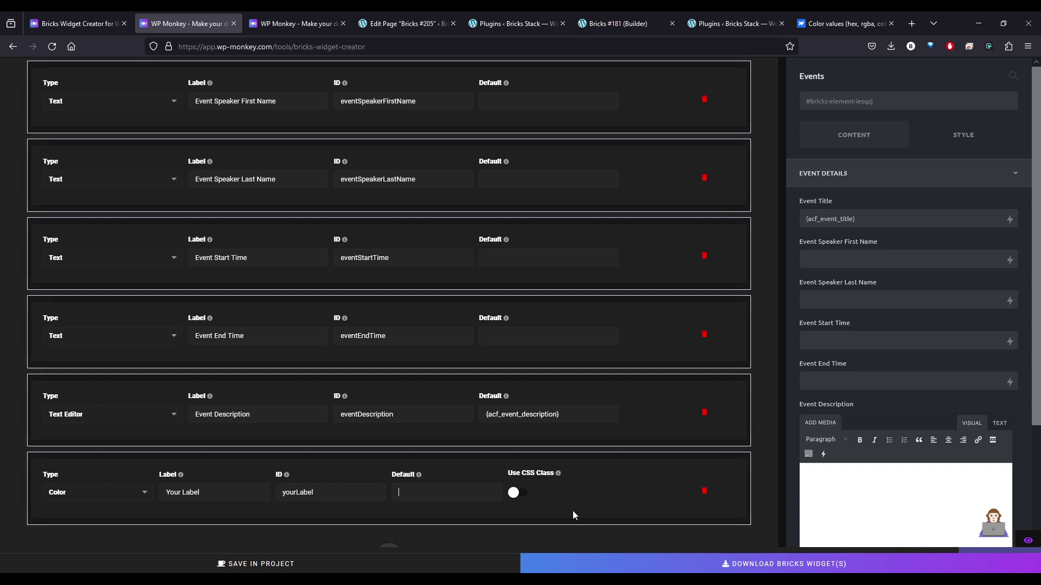
Step: Check the color field in the Events preview and delete that field from the widget
{"action": "scroll", "coordinate": [865, 452], "scroll_direction": "down", "scroll_amount": 2}
{"action": "scroll", "coordinate": [860, 433], "scroll_direction": "down", "scroll_amount": 3}
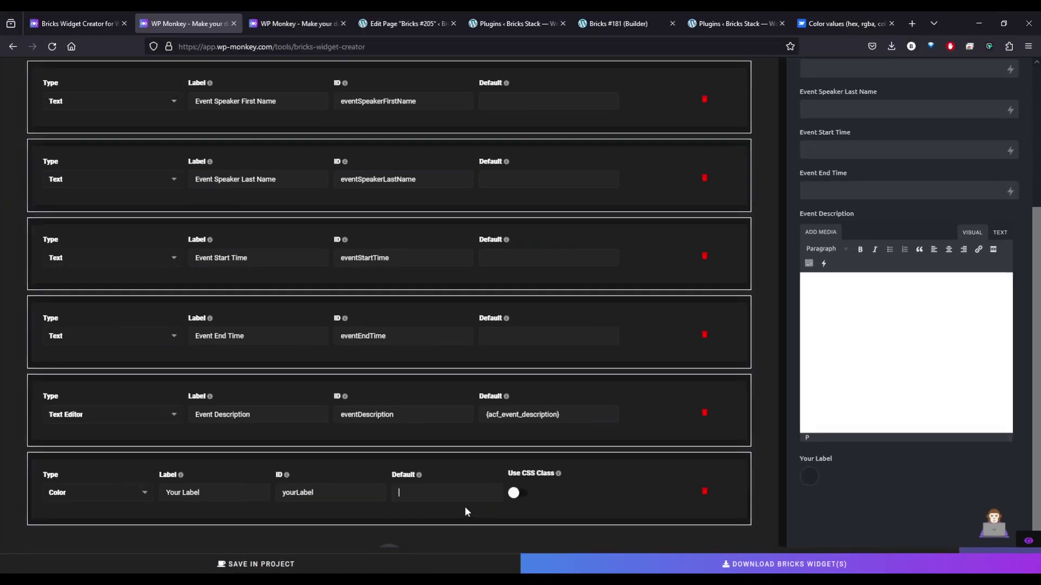
{"action": "left_click", "coordinate": [428, 493]}
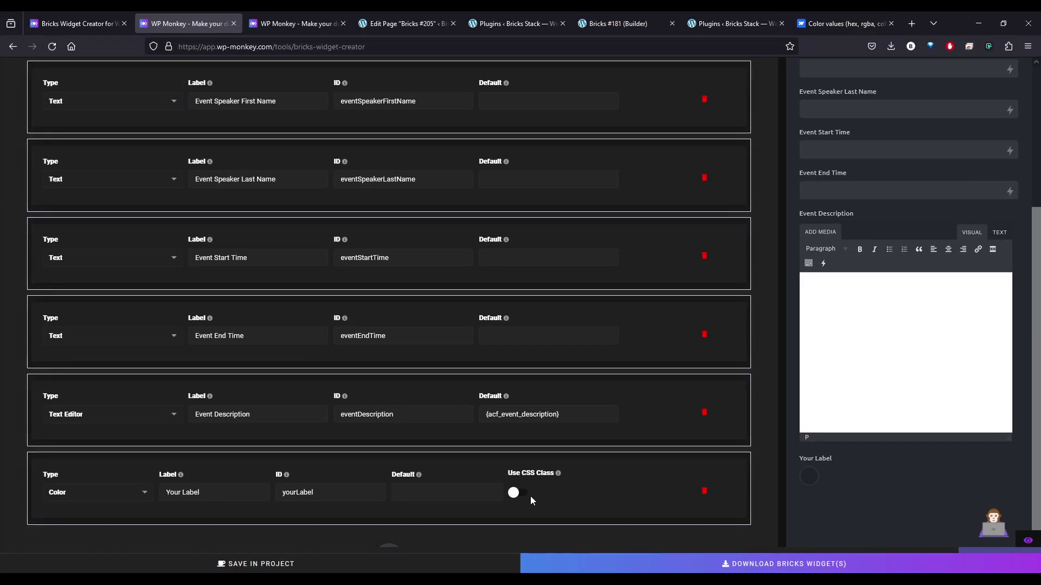
{"action": "left_click", "coordinate": [704, 493]}
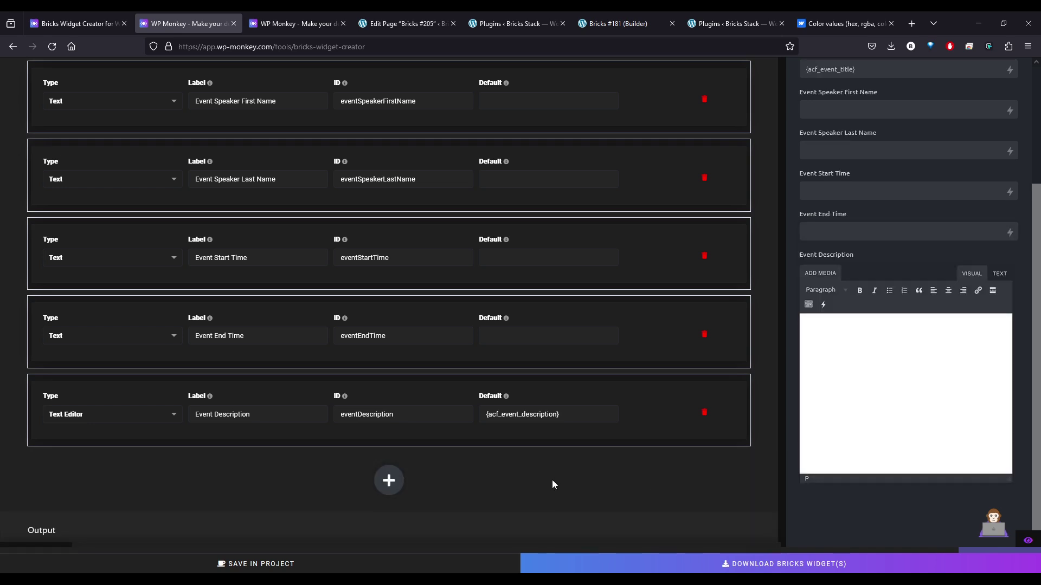
Step: Examine the Output section's HTML, CSS and JavaScript editors and return to the HTML code
{"action": "scroll", "coordinate": [564, 484], "scroll_direction": "down", "scroll_amount": 2}
{"action": "scroll", "coordinate": [488, 368], "scroll_direction": "down", "scroll_amount": 2}
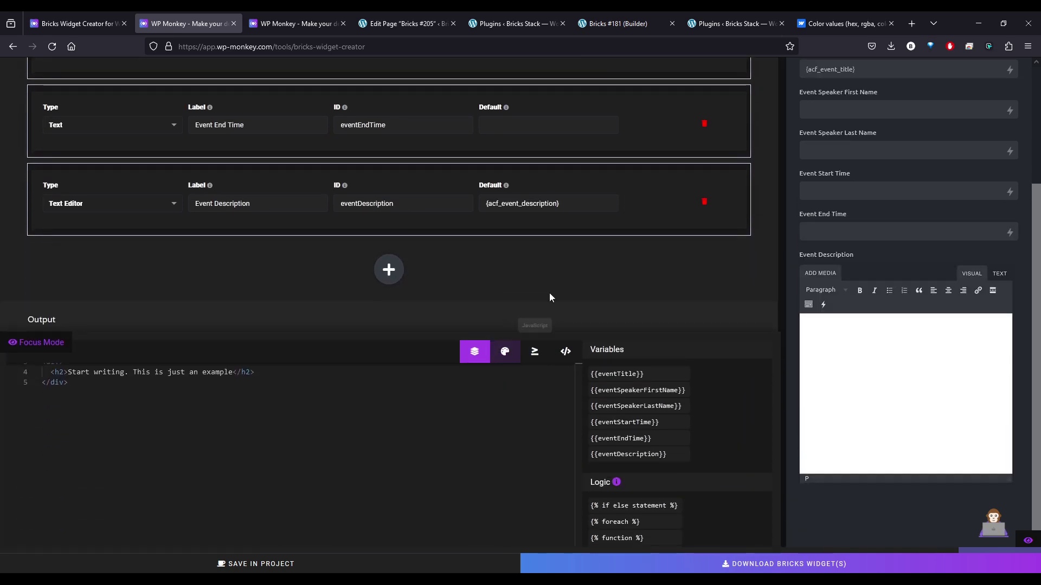
{"action": "scroll", "coordinate": [524, 265], "scroll_direction": "down", "scroll_amount": 2}
{"action": "scroll", "coordinate": [539, 204], "scroll_direction": "up", "scroll_amount": 5}
{"action": "scroll", "coordinate": [535, 244], "scroll_direction": "down", "scroll_amount": 5}
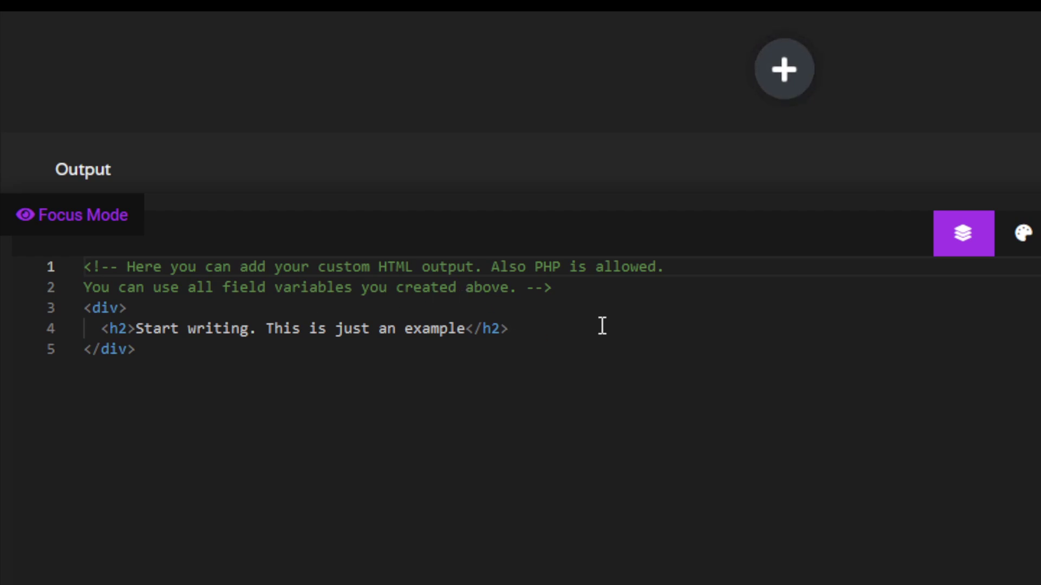
{"action": "left_click", "coordinate": [1028, 239]}
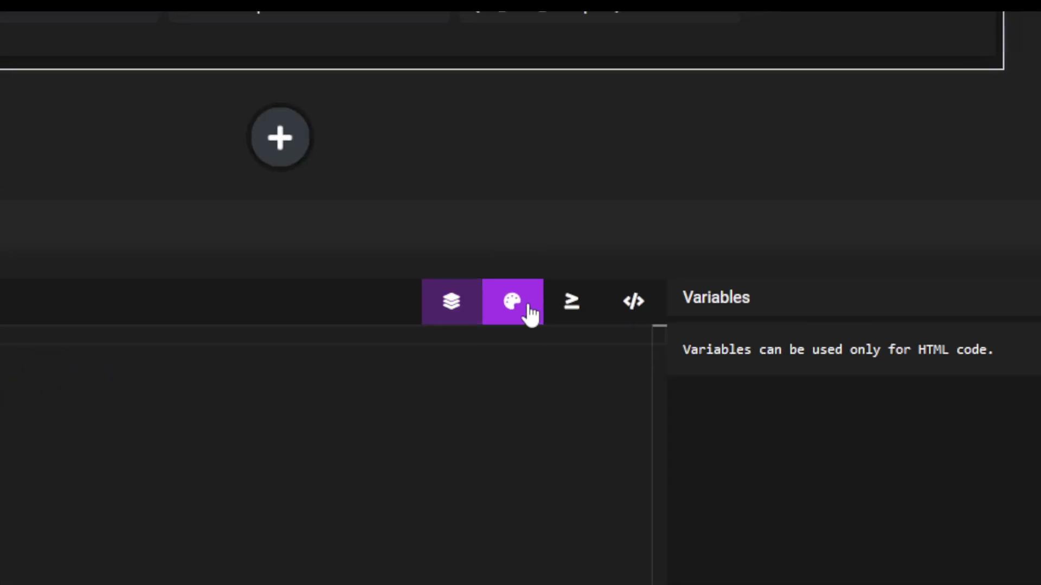
{"action": "left_click", "coordinate": [579, 318]}
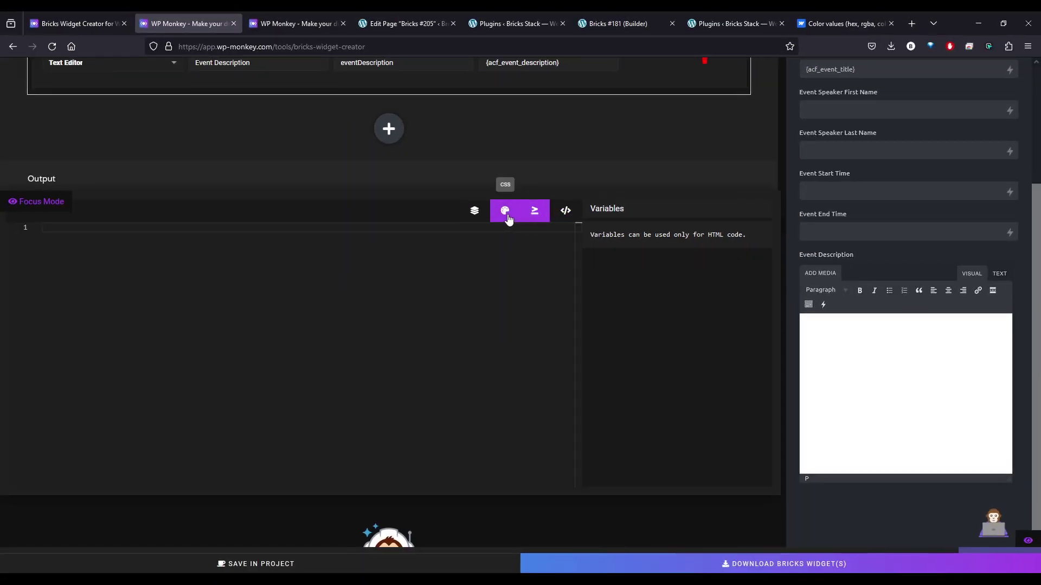
{"action": "left_click", "coordinate": [475, 211]}
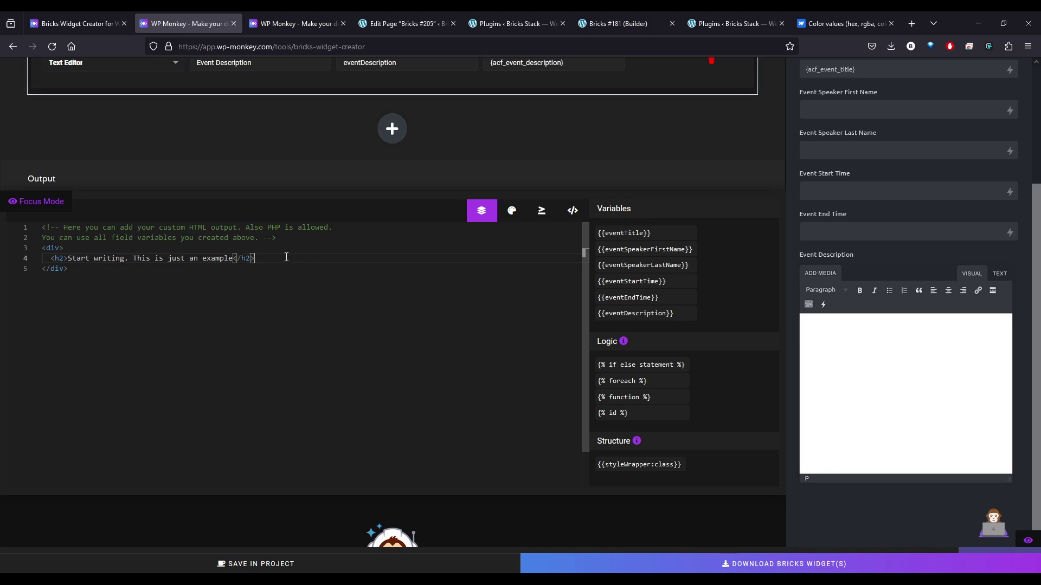
Step: Add an empty <p> </p> paragraph element below the h2 heading in the HTML output
{"action": "key", "text": "Return"}
{"action": "type", "text": "<p> "}
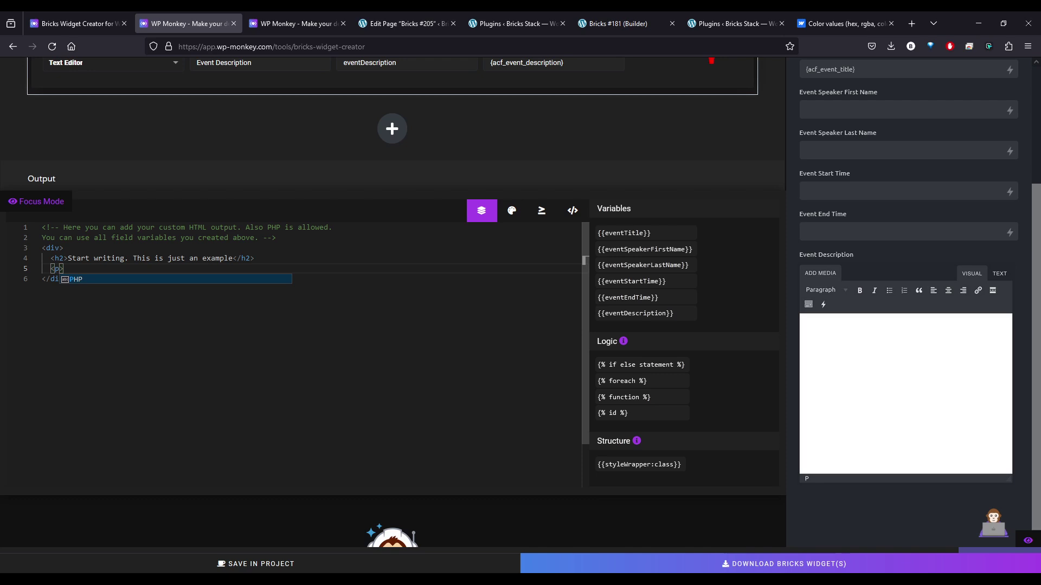
{"action": "type", "text": "<>"}
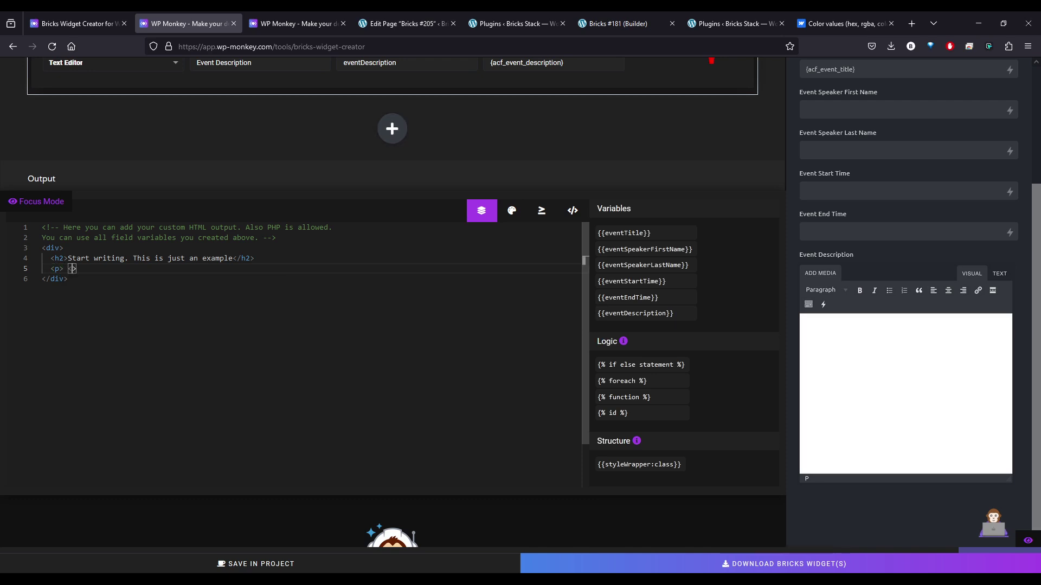
{"action": "type", "text": "p"}
{"action": "key", "text": "Left"}
{"action": "type", "text": "/"}
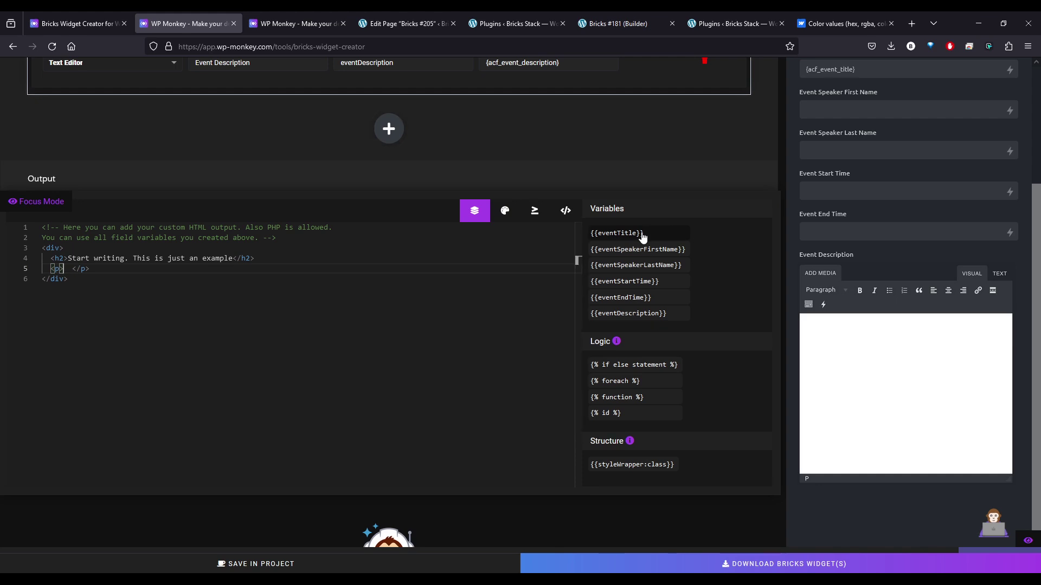
Step: Replace the placeholder text inside the h2 heading with the {{eventTitle}} variable
{"action": "left_click_drag", "start_coordinate": [236, 258], "coordinate": [74, 259]}
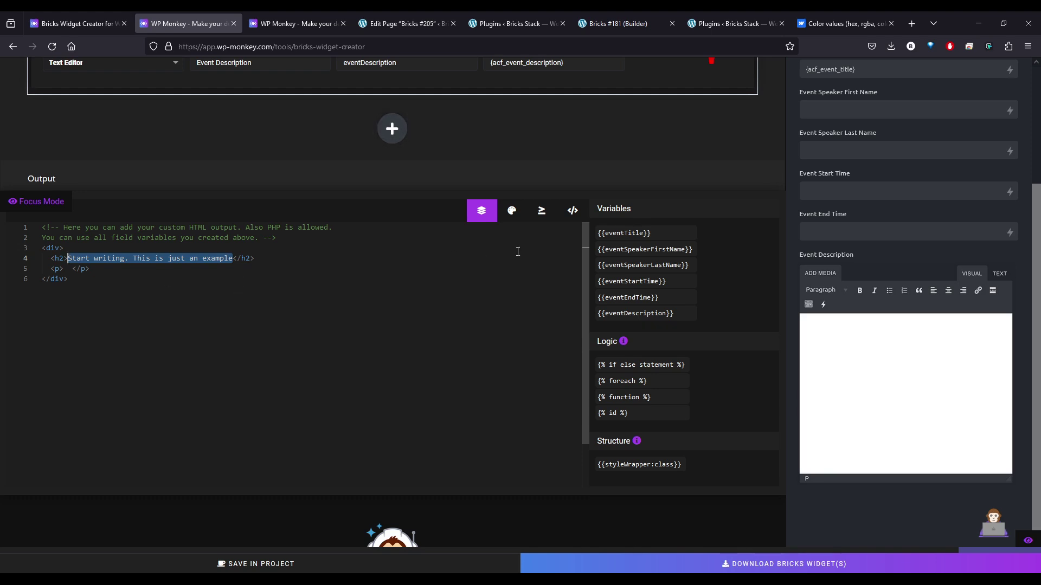
{"action": "left_click", "coordinate": [618, 233]}
{"action": "left_click", "coordinate": [137, 270]}
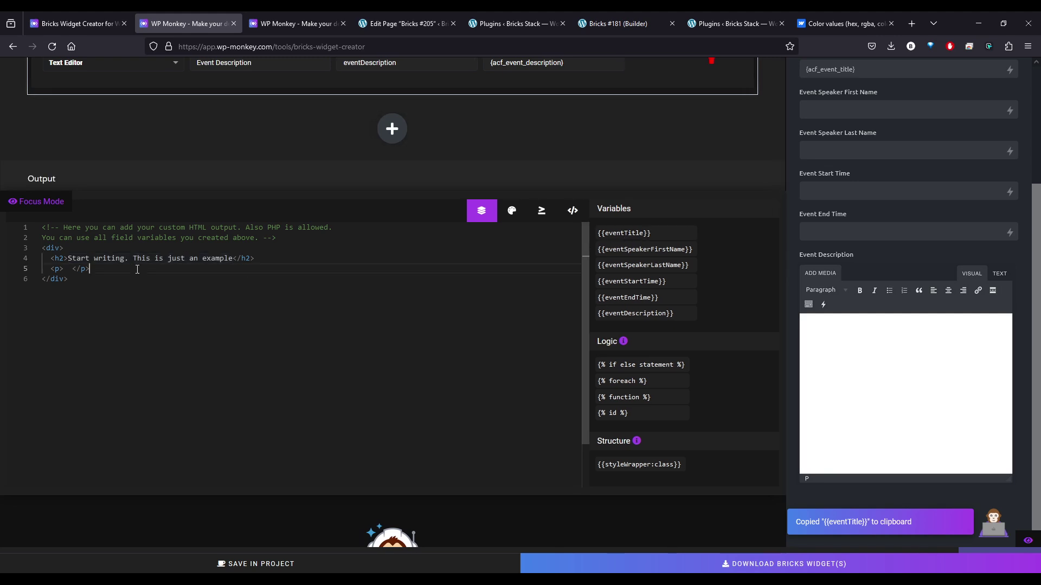
{"action": "left_click_drag", "start_coordinate": [237, 258], "coordinate": [67, 255]}
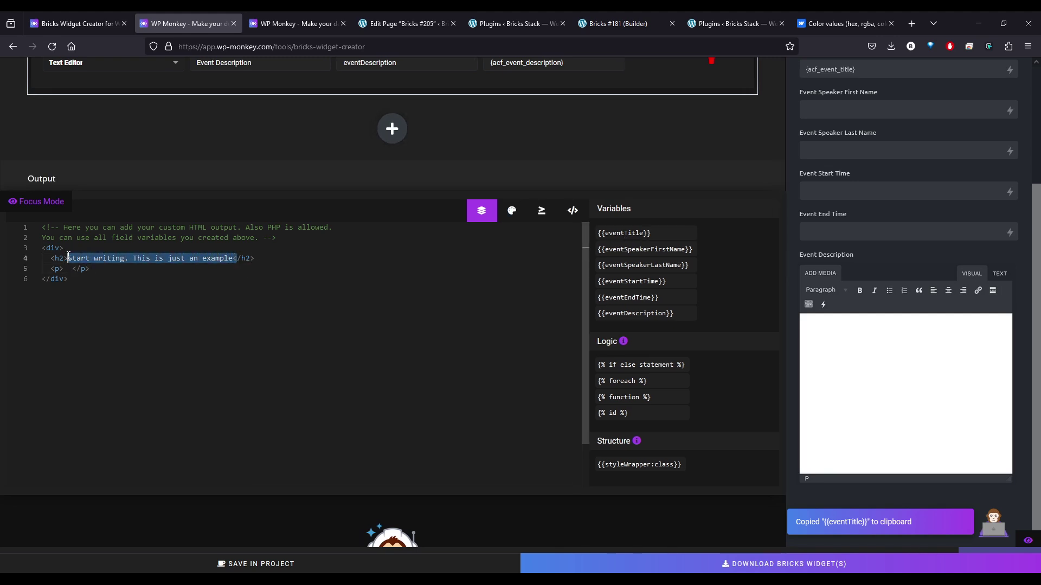
{"action": "left_click", "coordinate": [262, 257]}
{"action": "left_click_drag", "start_coordinate": [236, 258], "coordinate": [68, 258]}
{"action": "key", "text": "ctrl+v"}
{"action": "left_click", "coordinate": [130, 279]}
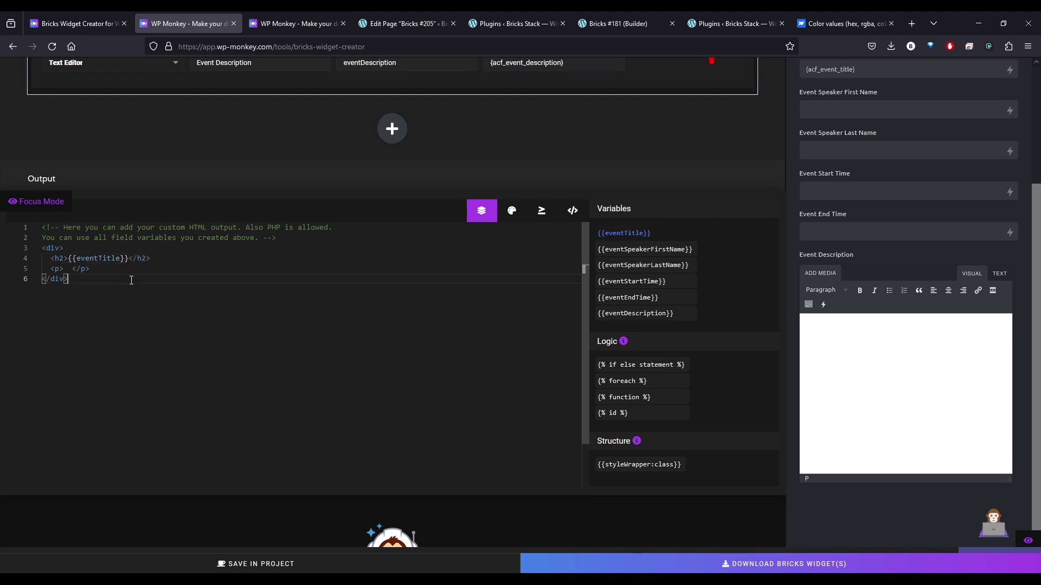
{"action": "scroll", "coordinate": [258, 295], "scroll_direction": "down", "scroll_amount": 1}
{"action": "scroll", "coordinate": [408, 387], "scroll_direction": "up", "scroll_amount": 1}
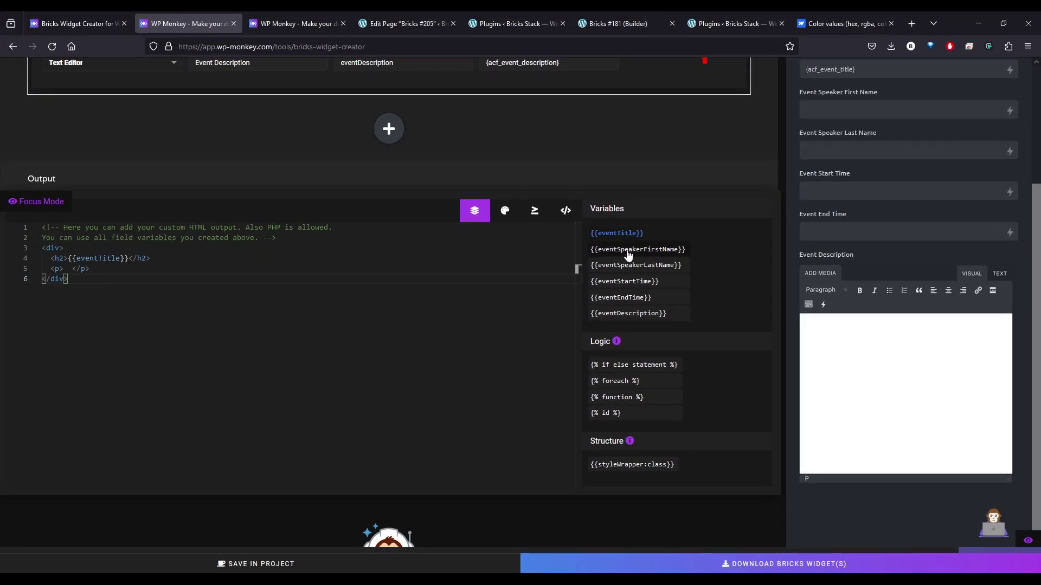
Step: Fill the empty paragraph with the label "Speaker:" followed by the {{eventSpeakerFirstName}} and {{eventSpeakerLastName}} variables
{"action": "left_click", "coordinate": [128, 273]}
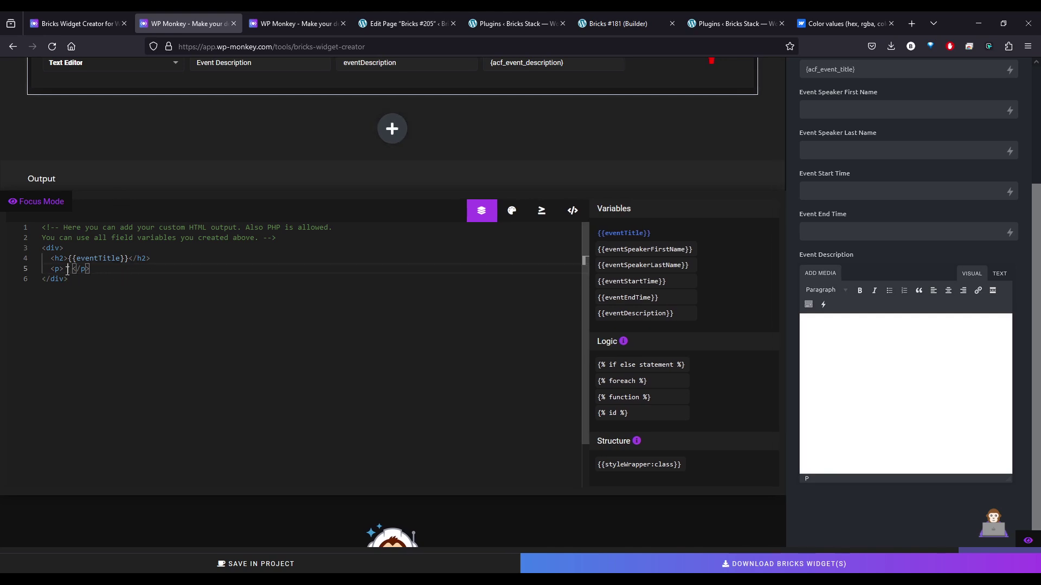
{"action": "left_click", "coordinate": [601, 248]}
{"action": "left_click", "coordinate": [65, 269]}
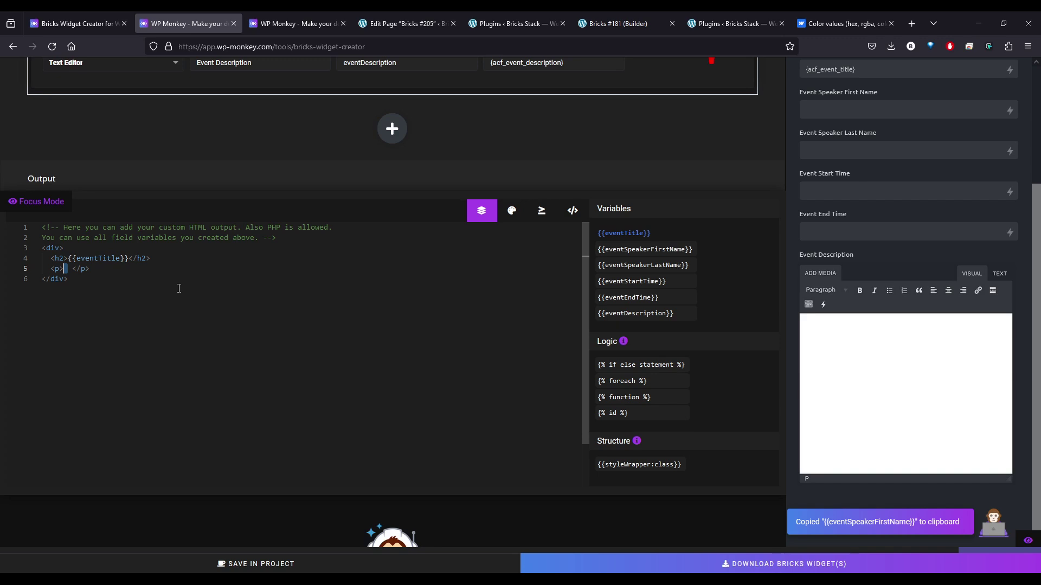
{"action": "type", "text": "Speaker:"}
{"action": "key", "text": "ctrl+v"}
{"action": "left_click", "coordinate": [645, 265]}
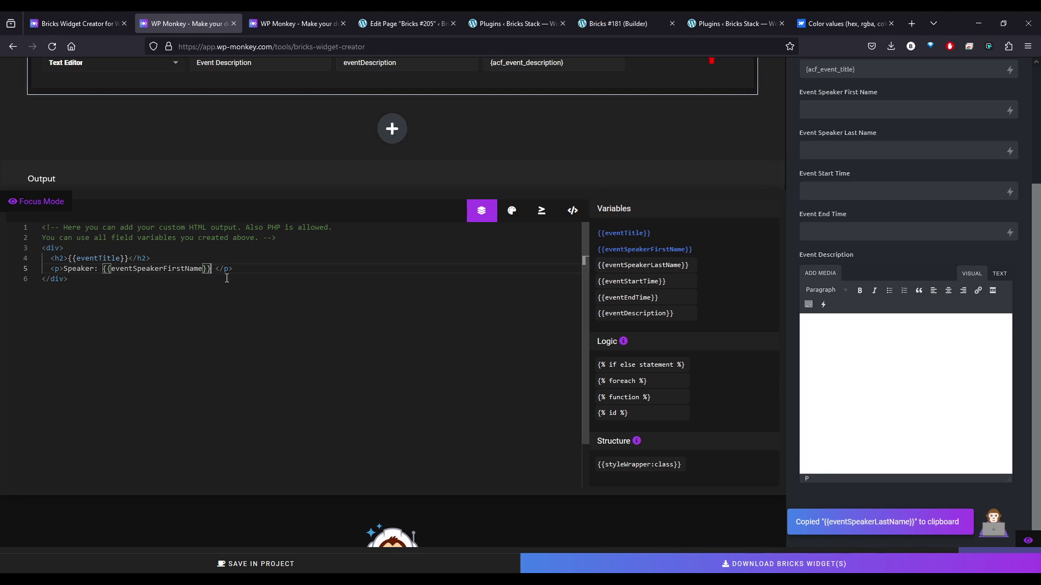
{"action": "key", "text": "ctrl+v"}
Step: Add an empty <p> </p> paragraph element below the Speaker line in the HTML output
{"action": "left_click", "coordinate": [355, 269]}
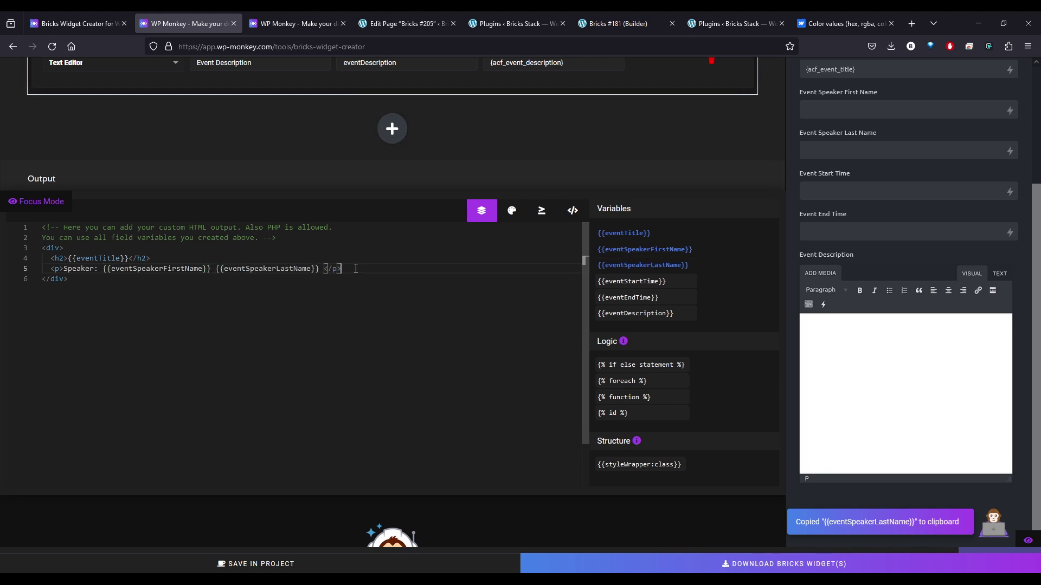
{"action": "key", "text": "Return"}
{"action": "type", "text": "<"}
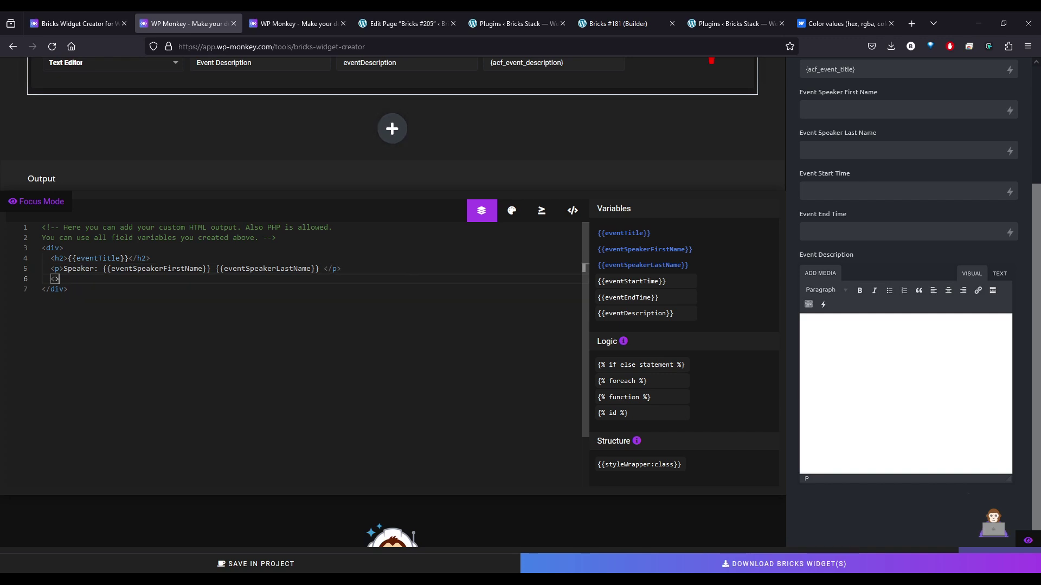
{"action": "type", "text": "p> </p>"}
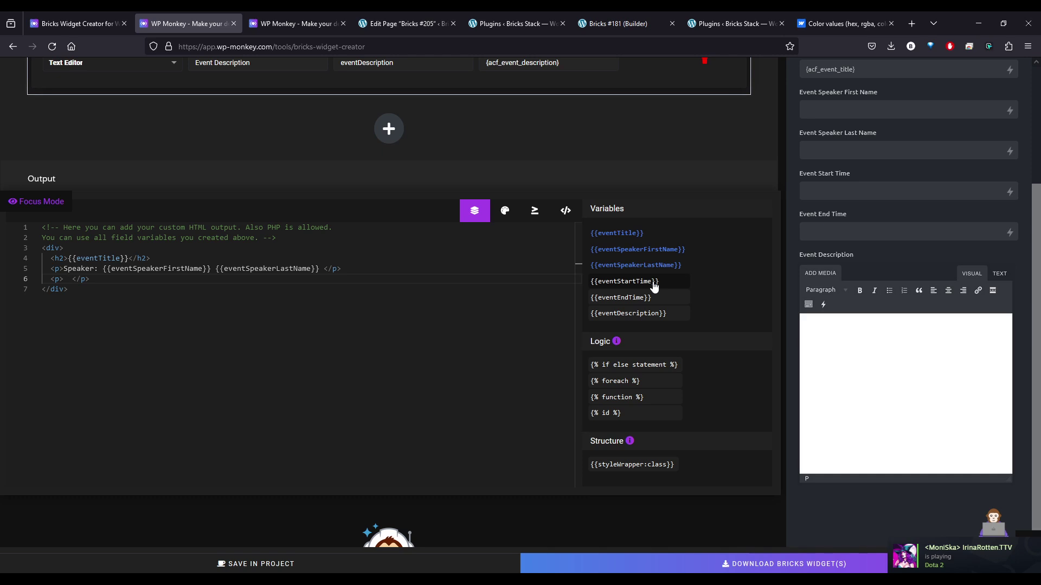
Step: Fill the new paragraph with the label "Event Start time:" followed by the {{eventStartTime}} variable
{"action": "left_click", "coordinate": [631, 281]}
{"action": "left_click", "coordinate": [63, 279]}
{"action": "type", "text": "Event "}
{"action": "type", "text": "Start tiem"}
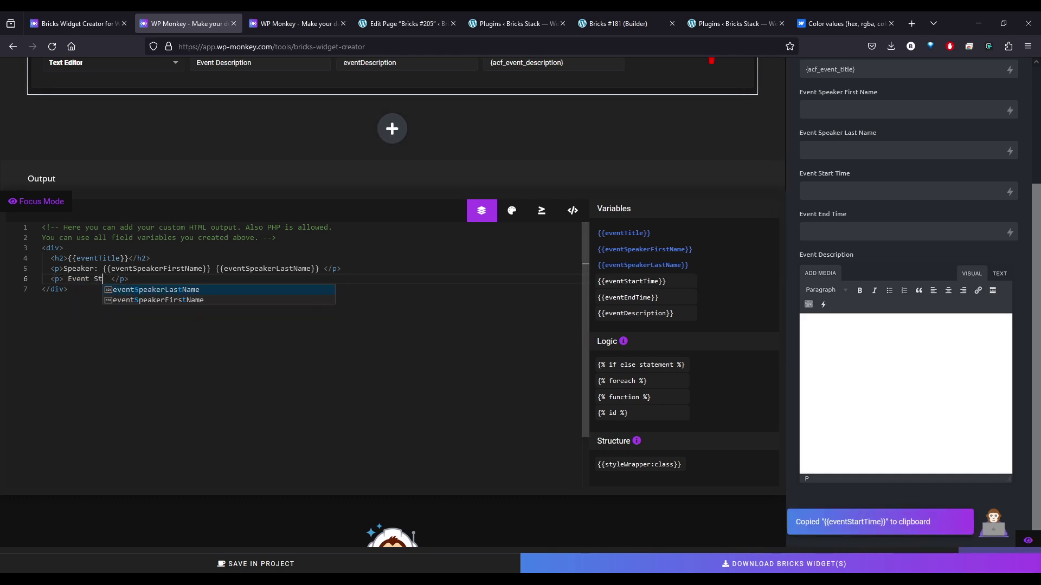
{"action": "key", "text": "BackSpace"}
{"action": "key", "text": "BackSpace"}
{"action": "type", "text": "me:"}
{"action": "key", "text": "ctrl+v"}
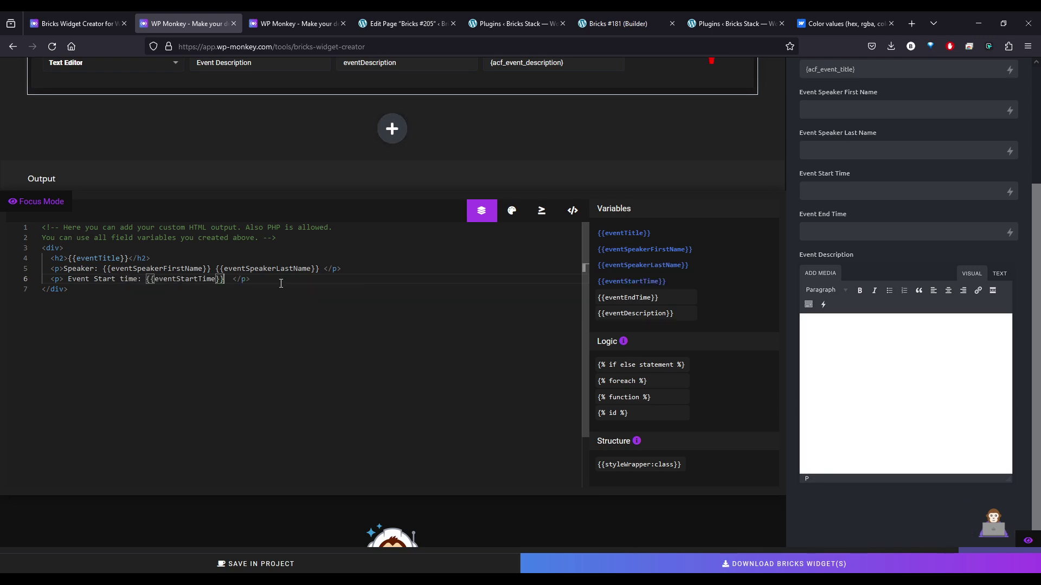
Step: Duplicate the Event Start time paragraph onto a new line directly below it
{"action": "left_click_drag", "start_coordinate": [255, 279], "coordinate": [43, 278]}
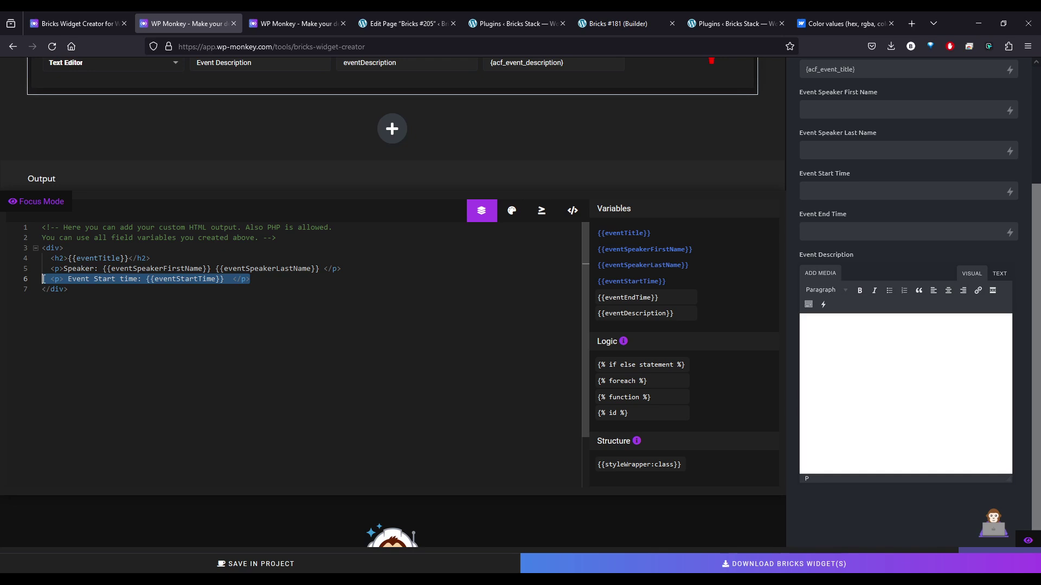
{"action": "key", "text": "ctrl+c"}
{"action": "left_click", "coordinate": [254, 280]}
{"action": "key", "text": "Return"}
{"action": "key", "text": "ctrl+v"}
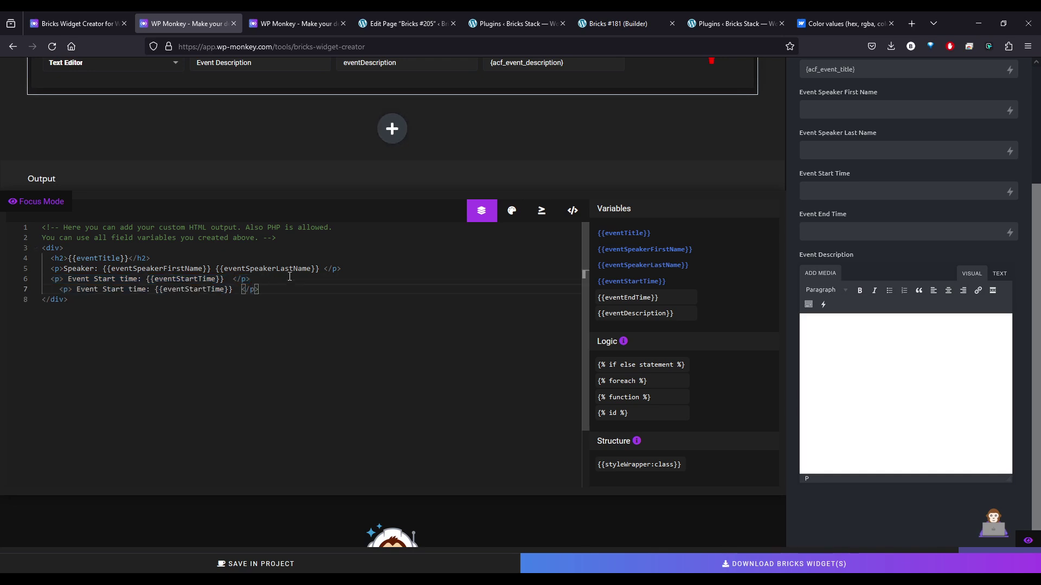
Step: Change the duplicated paragraph to read "Event End time:" with the {{eventEndTime}} variable
{"action": "left_click", "coordinate": [643, 297]}
{"action": "left_click", "coordinate": [235, 289]}
{"action": "left_click_drag", "start_coordinate": [235, 289], "coordinate": [155, 289]}
{"action": "key", "text": "ctrl+v"}
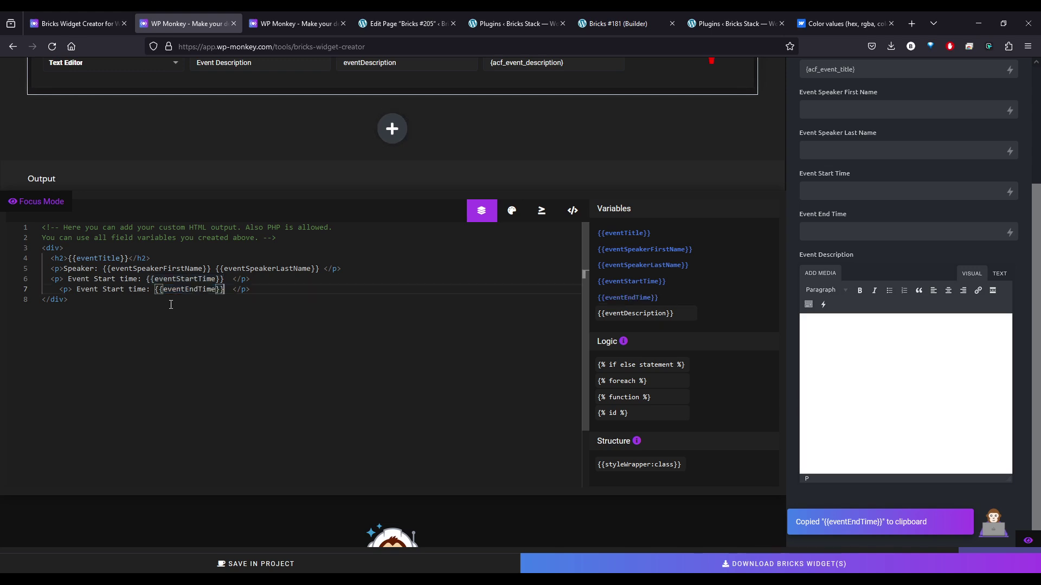
{"action": "double_click", "coordinate": [119, 290]}
{"action": "type", "text": "End"}
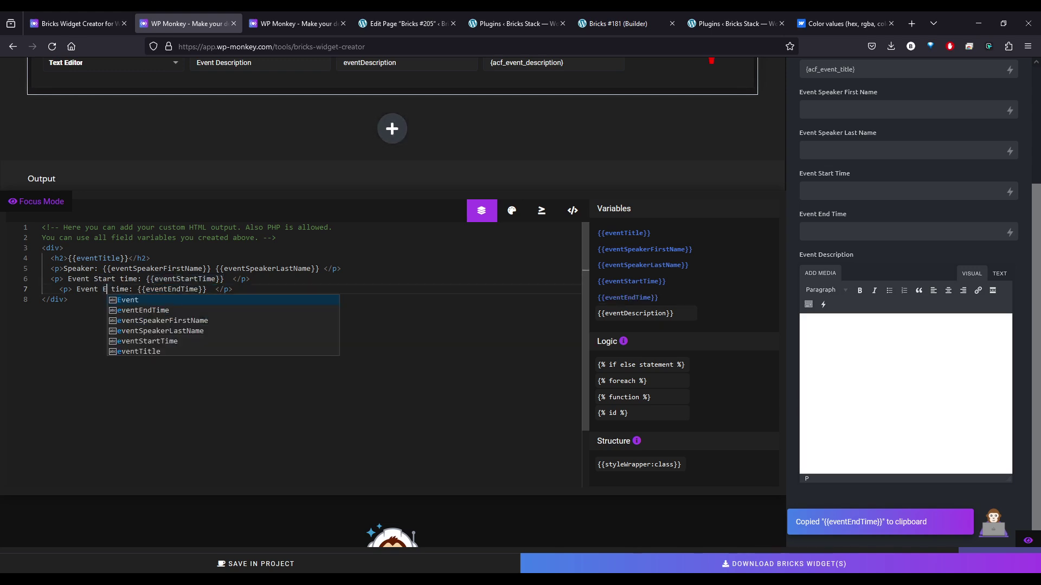
{"action": "left_click", "coordinate": [273, 289]}
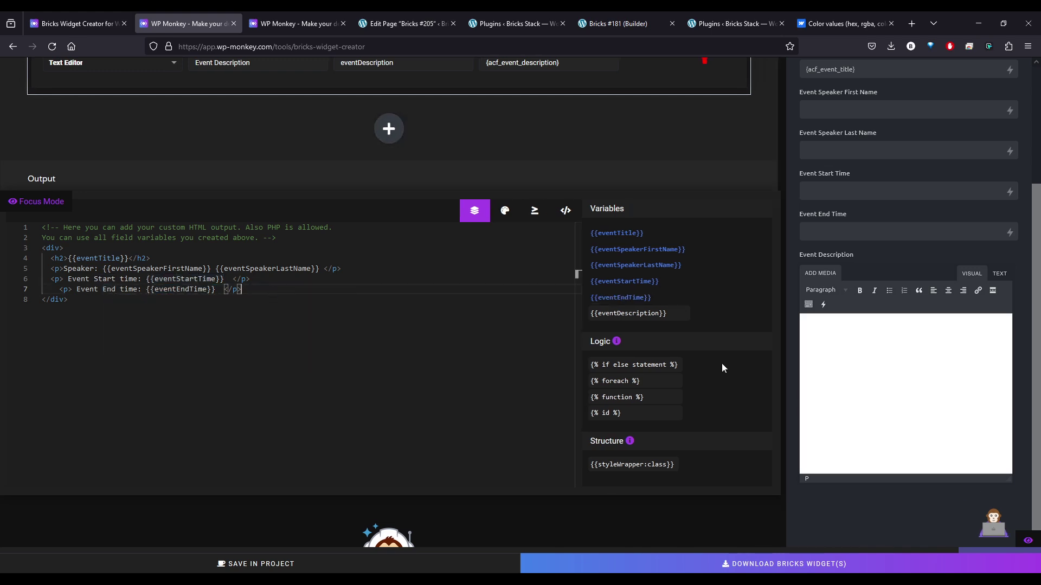
Step: Add an empty <p></p> paragraph element below the Event End time line in the HTML output
{"action": "left_click", "coordinate": [643, 313]}
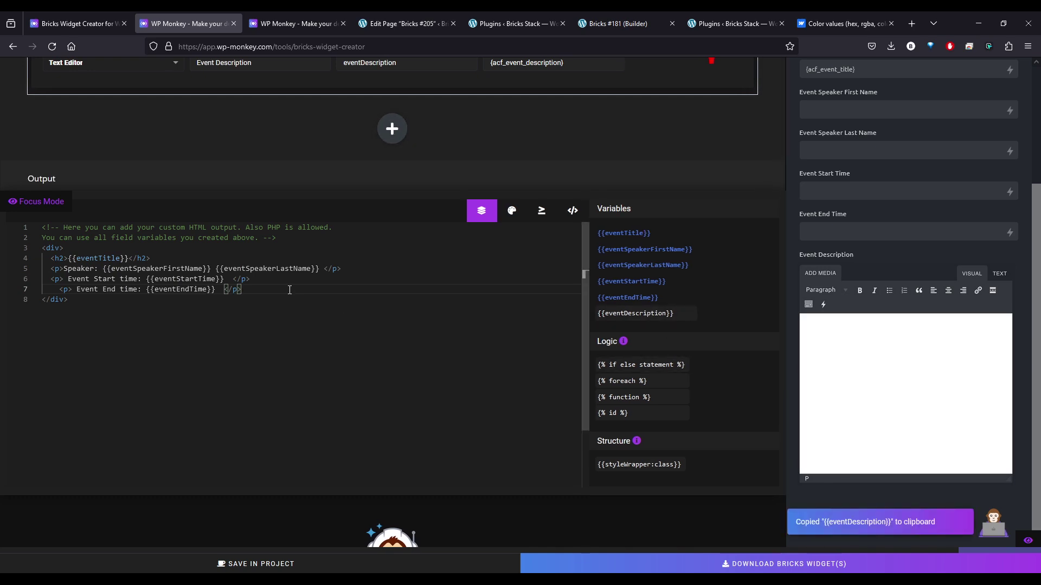
{"action": "key", "text": "Return"}
{"action": "key", "text": "ctrl+v"}
{"action": "key", "text": "ctrl+z"}
{"action": "type", "text": "<p>"}
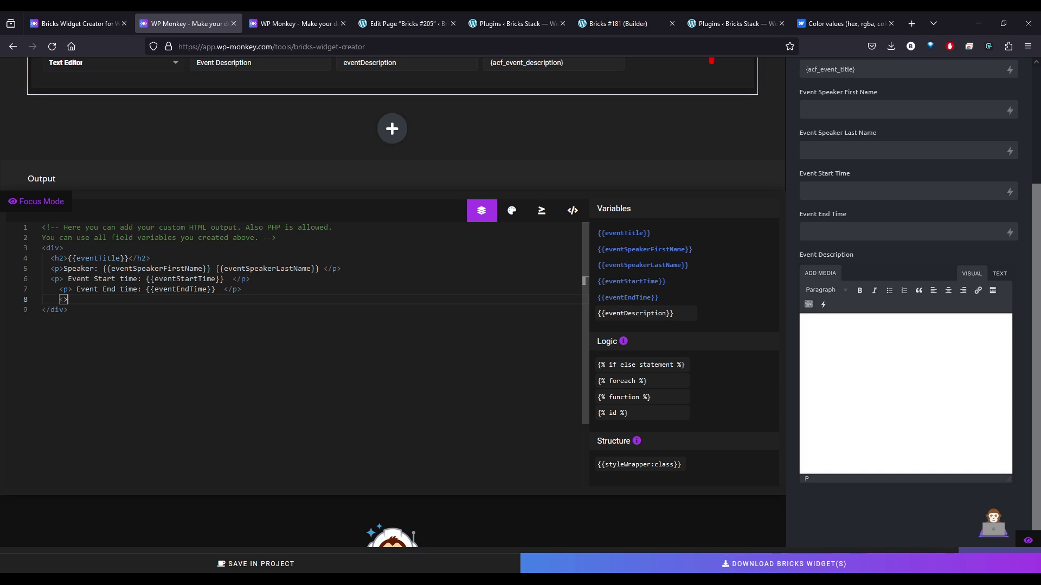
{"action": "type", "text": ","}
{"action": "key", "text": "BackSpace"}
{"action": "type", "text": "<>"}
{"action": "left_click", "coordinate": [64, 299]}
{"action": "left_click", "coordinate": [77, 299]}
{"action": "type", "text": "p"}
{"action": "key", "text": "Left"}
{"action": "type", "text": "/"}
{"action": "key", "text": "Left"}
{"action": "key", "text": "Left"}
Step: Fill the last paragraph with the label "Event Description:" followed by the {{eventDescription}} variable
{"action": "left_click", "coordinate": [635, 314]}
{"action": "left_click", "coordinate": [73, 299]}
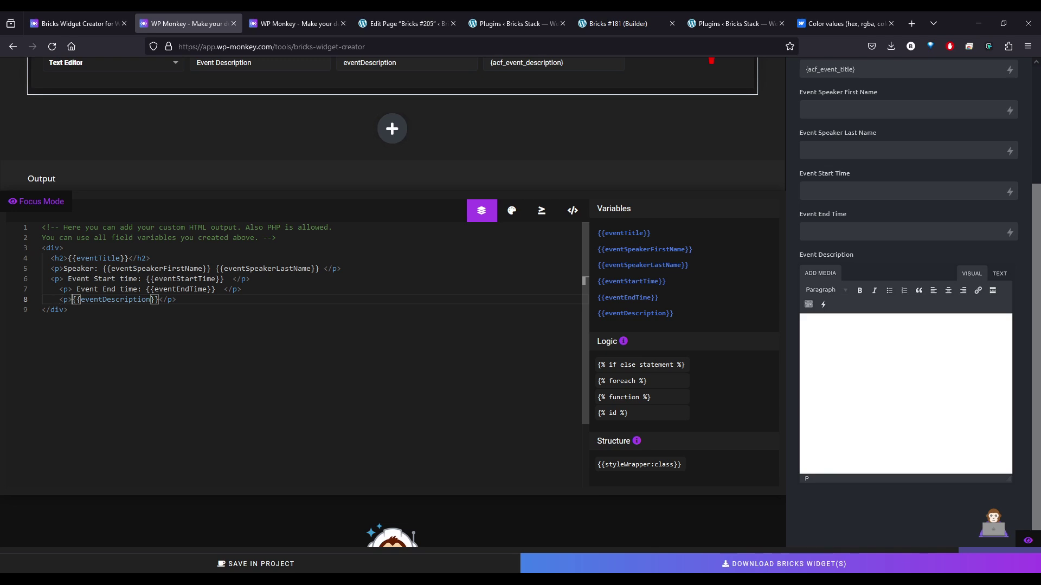
{"action": "type", "text": "Event De"}
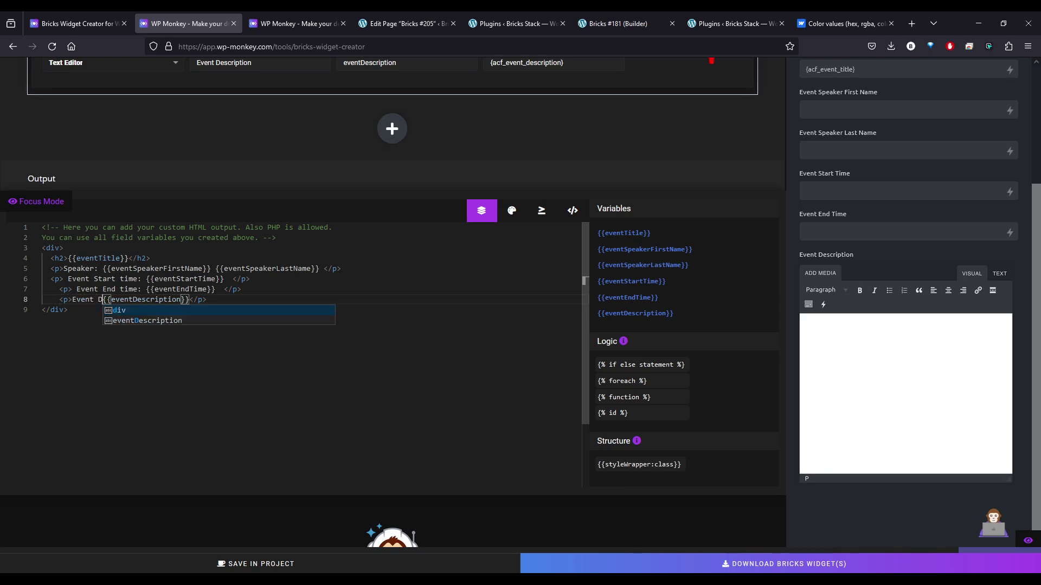
{"action": "type", "text": "scription:"}
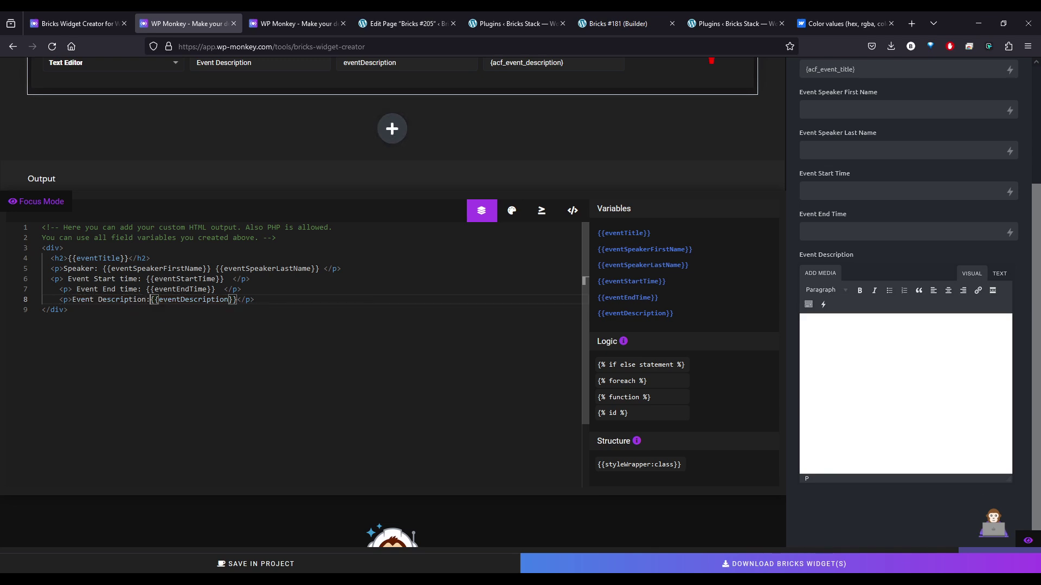
Step: Review the event paragraphs against the Events fields and check the rendered HTML output in Focus Mode
{"action": "mouse_move", "coordinate": [55, 269]}
{"action": "left_mouse_down"}
{"action": "mouse_move", "coordinate": [81, 289]}
{"action": "mouse_move", "coordinate": [127, 299]}
{"action": "mouse_move", "coordinate": [62, 271]}
{"action": "left_mouse_up"}
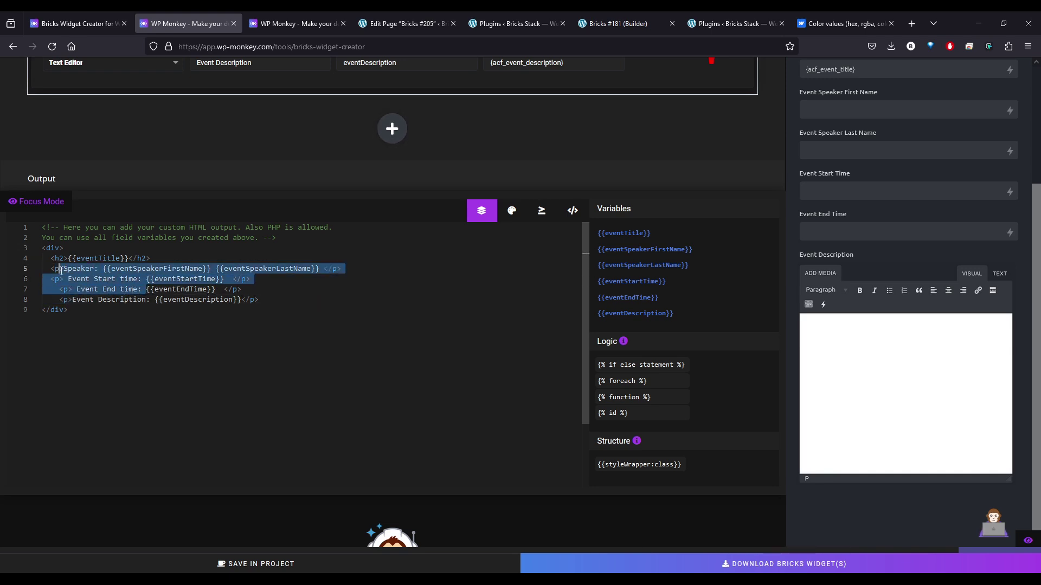
{"action": "left_click", "coordinate": [235, 305]}
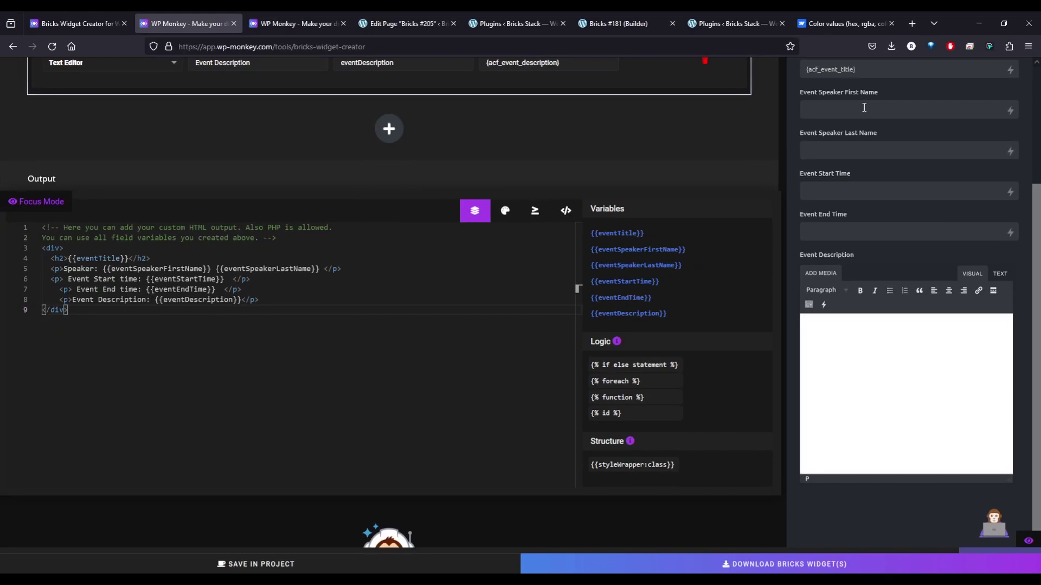
{"action": "scroll", "coordinate": [691, 329], "scroll_direction": "up", "scroll_amount": 2}
{"action": "triple_click", "coordinate": [854, 219]}
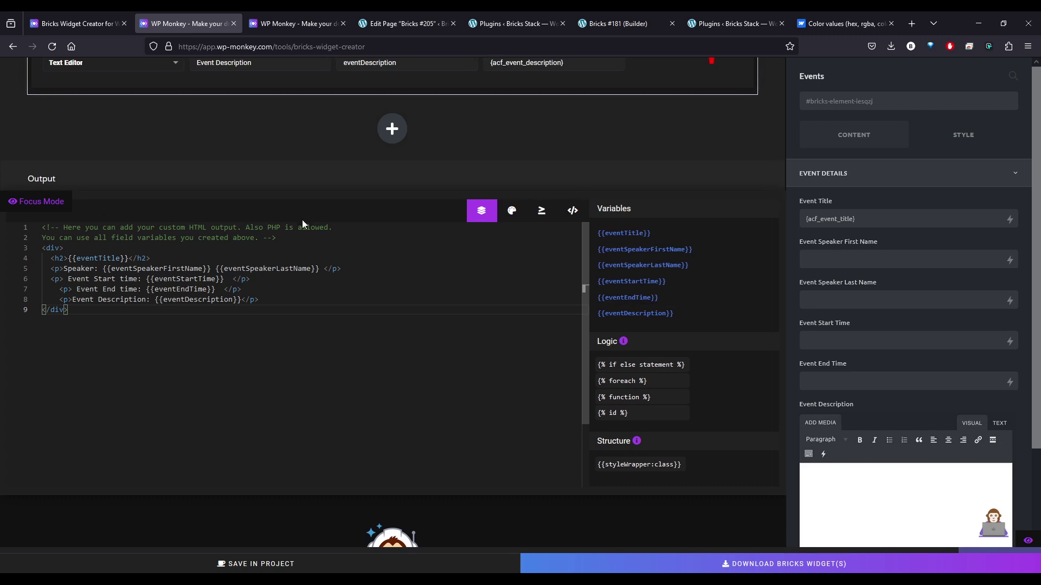
{"action": "left_click", "coordinate": [36, 201]}
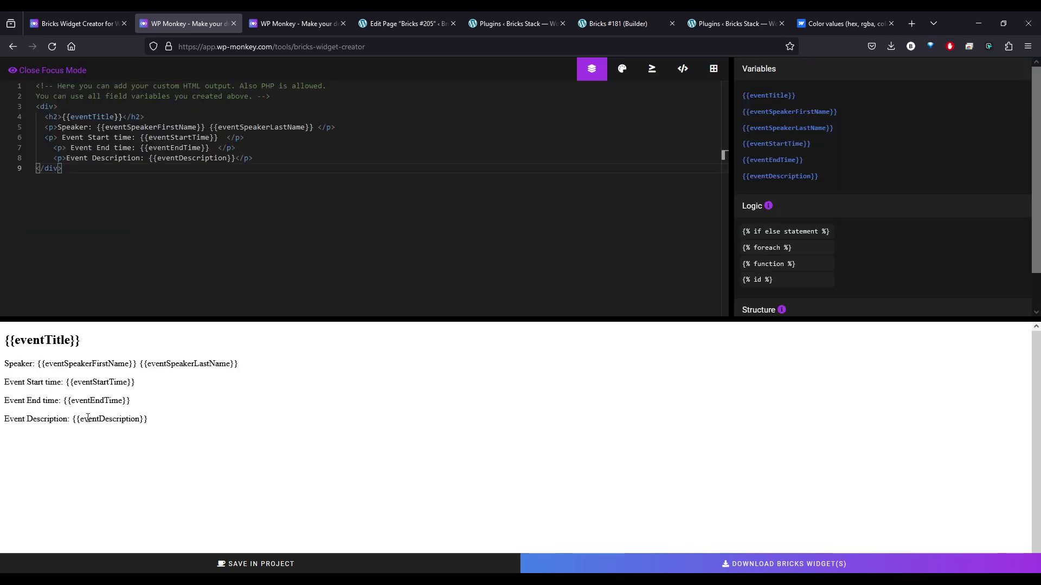
{"action": "left_click_drag", "start_coordinate": [62, 393], "coordinate": [95, 384]}
{"action": "left_click", "coordinate": [225, 419]}
{"action": "left_click", "coordinate": [65, 70]}
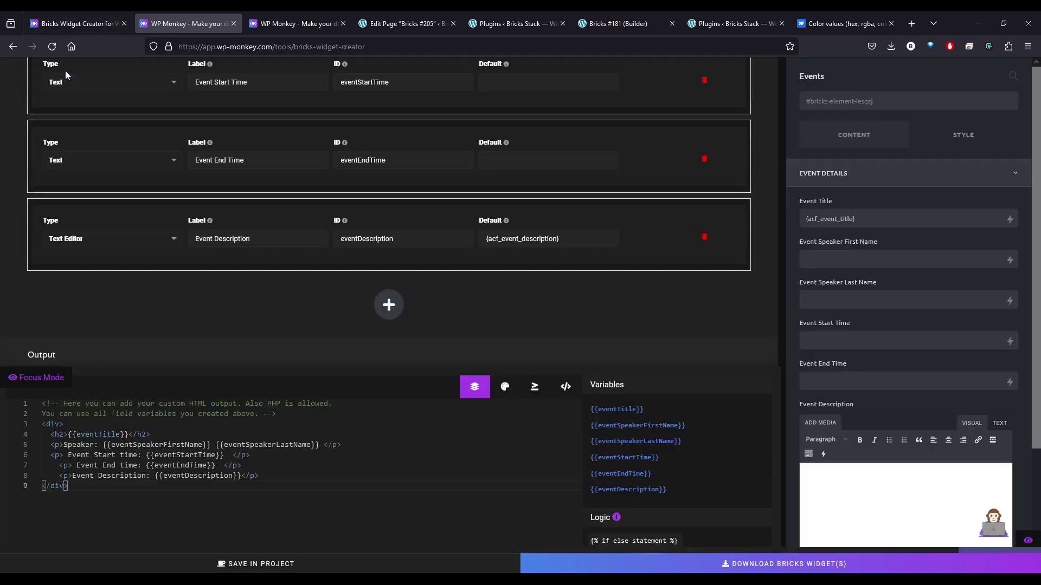
Step: Download the Bricks Event Element plugin containing the Events widget
{"action": "left_click", "coordinate": [770, 566]}
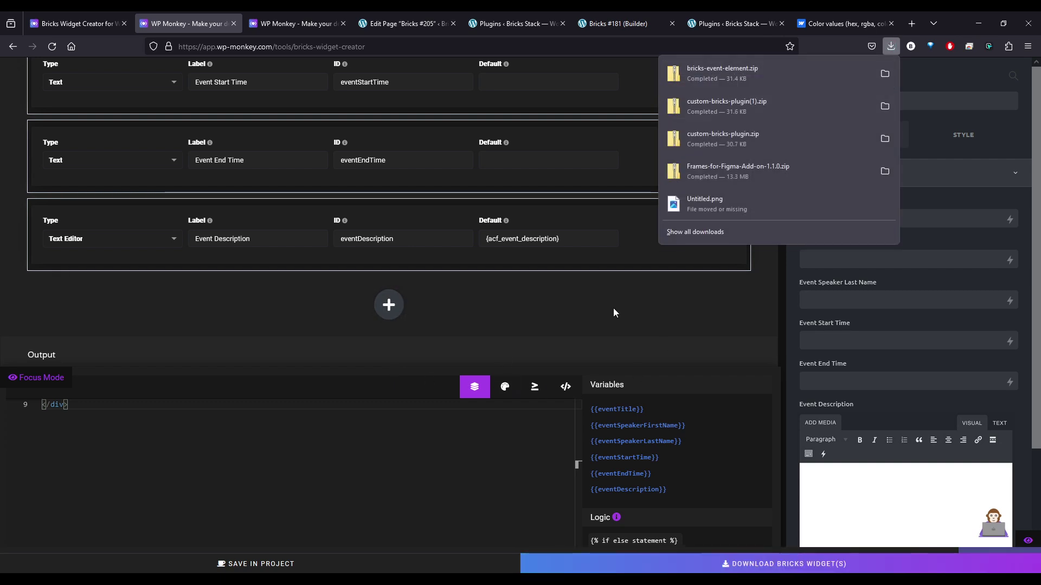
{"action": "left_click", "coordinate": [372, 131]}
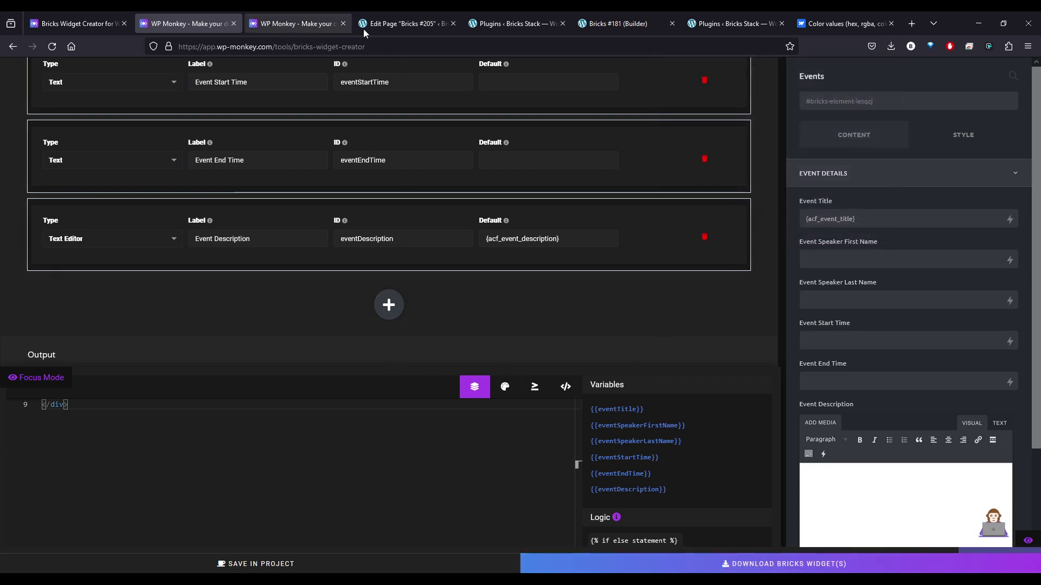
Step: Switch to the WordPress admin and open the plugin upload form for adding a new plugin
{"action": "left_click", "coordinate": [516, 23]}
{"action": "left_click", "coordinate": [53, 47]}
{"action": "left_click", "coordinate": [163, 131]}
{"action": "left_click", "coordinate": [206, 137]}
{"action": "left_click", "coordinate": [488, 262]}
{"action": "left_click", "coordinate": [713, 307]}
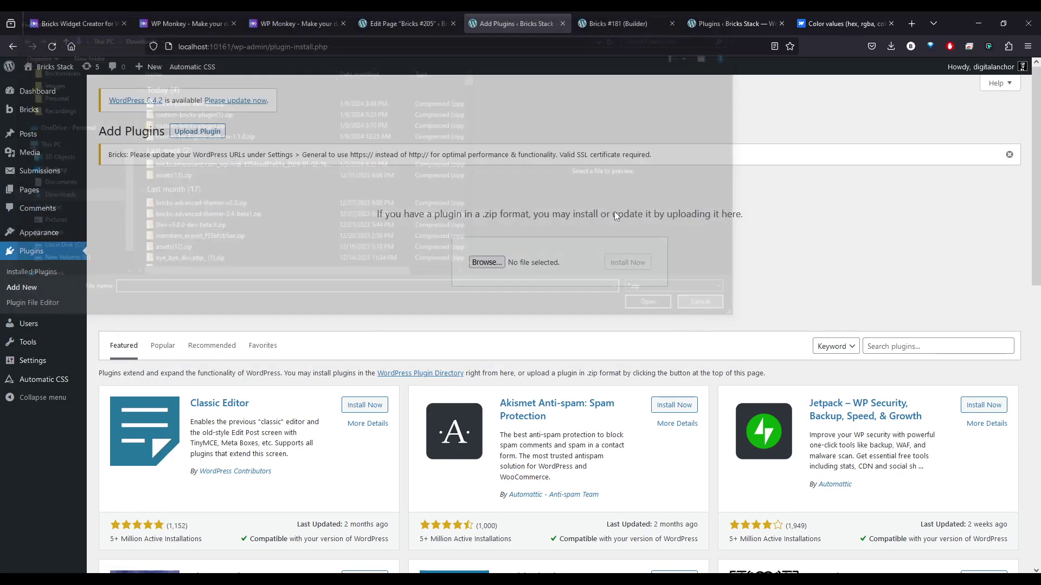
Step: Return to the Bricks Widget Creator and review the plugin name, widget settings, fields and HTML output
{"action": "left_click", "coordinate": [163, 24]}
{"action": "scroll", "coordinate": [220, 307], "scroll_direction": "up", "scroll_amount": 15}
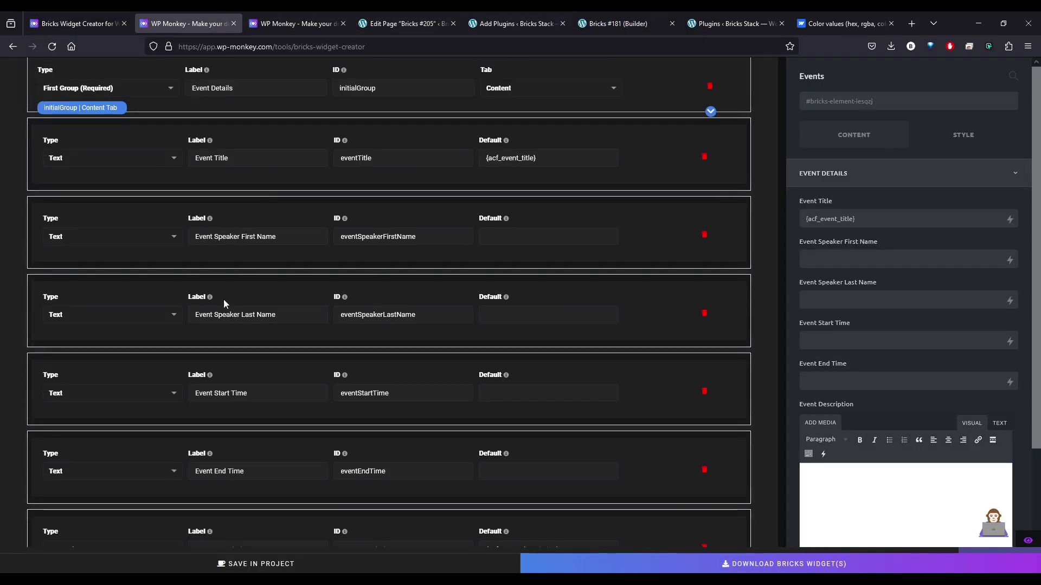
{"action": "scroll", "coordinate": [219, 307], "scroll_direction": "down", "scroll_amount": 2}
{"action": "scroll", "coordinate": [220, 306], "scroll_direction": "up", "scroll_amount": 2}
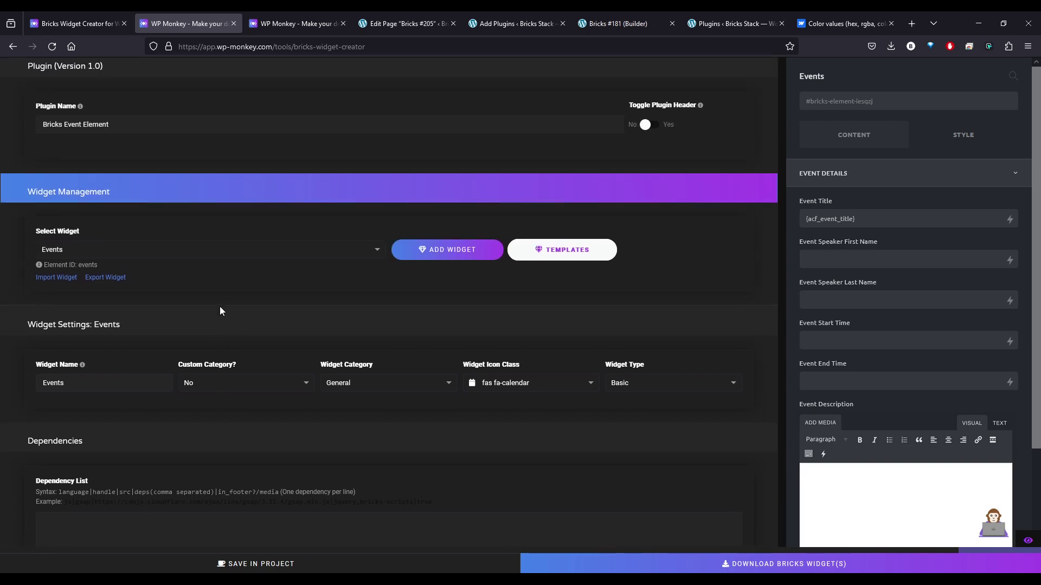
{"action": "scroll", "coordinate": [220, 307], "scroll_direction": "down", "scroll_amount": 1}
{"action": "scroll", "coordinate": [220, 307], "scroll_direction": "up", "scroll_amount": 4}
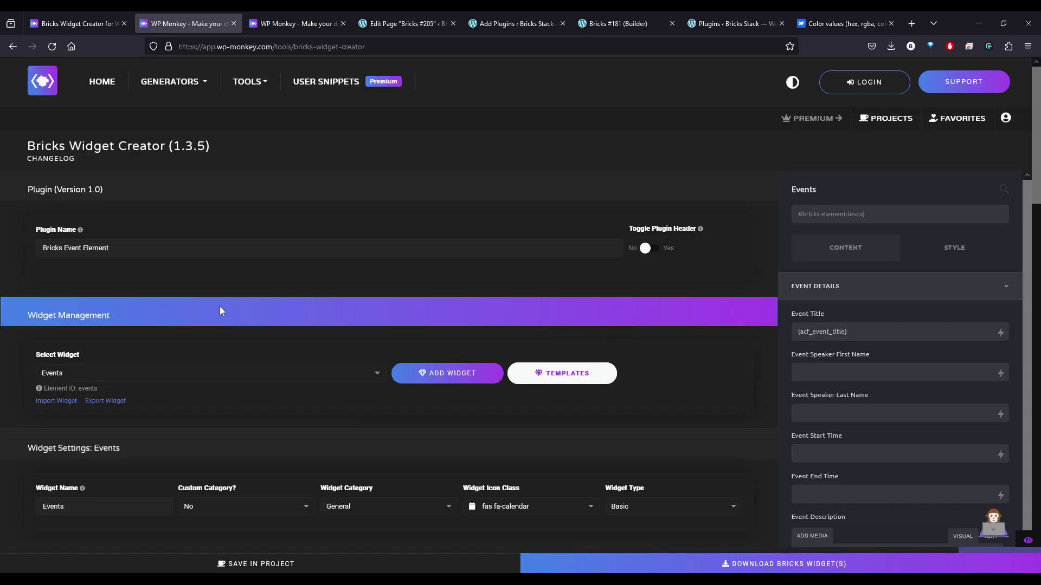
{"action": "scroll", "coordinate": [217, 309], "scroll_direction": "down", "scroll_amount": 5}
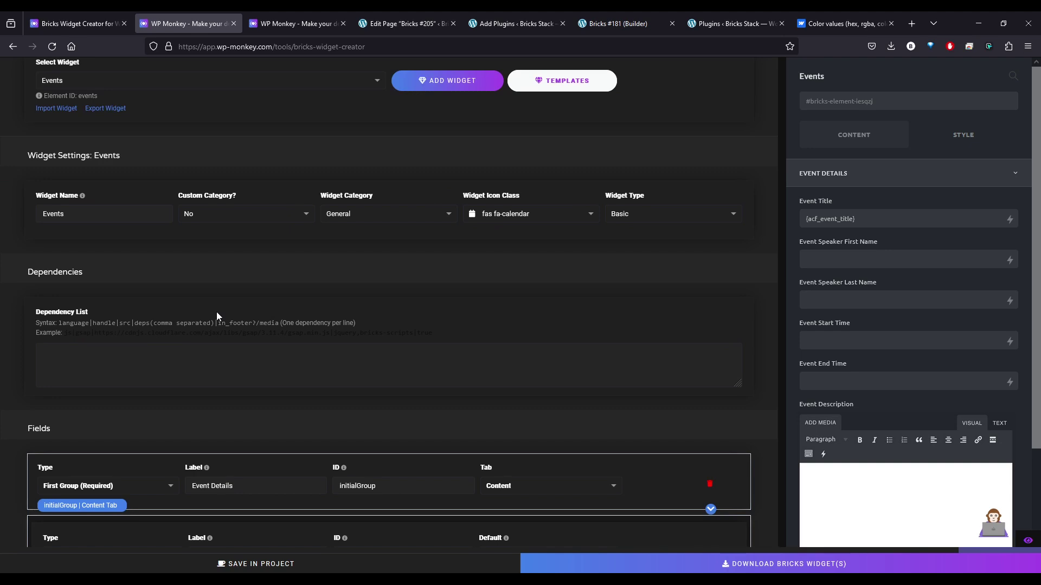
{"action": "scroll", "coordinate": [216, 311], "scroll_direction": "down", "scroll_amount": 10}
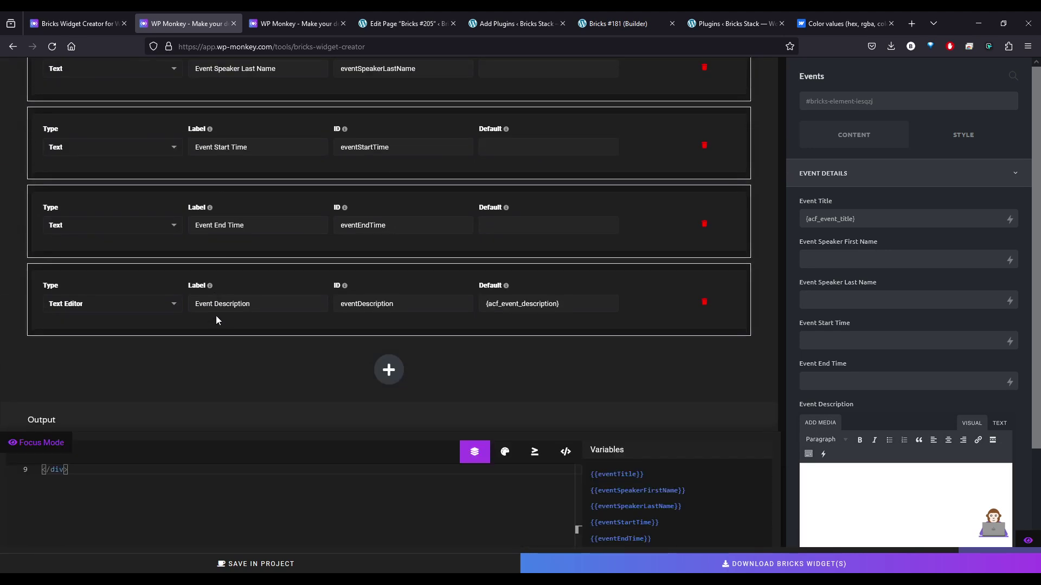
{"action": "scroll", "coordinate": [215, 320], "scroll_direction": "down", "scroll_amount": 2}
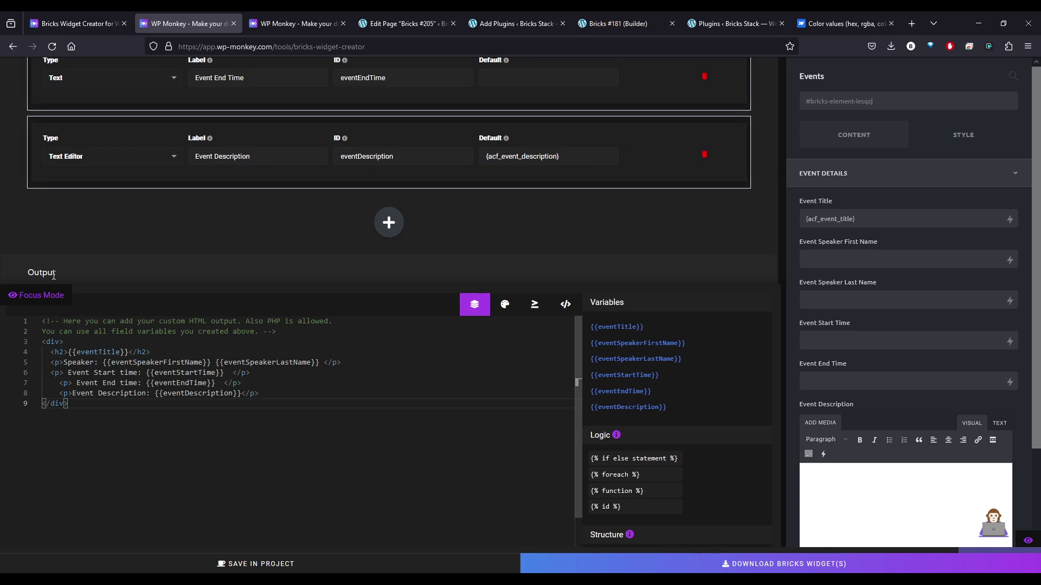
{"action": "scroll", "coordinate": [90, 277], "scroll_direction": "up", "scroll_amount": 17}
{"action": "scroll", "coordinate": [7, 294], "scroll_direction": "up", "scroll_amount": 2}
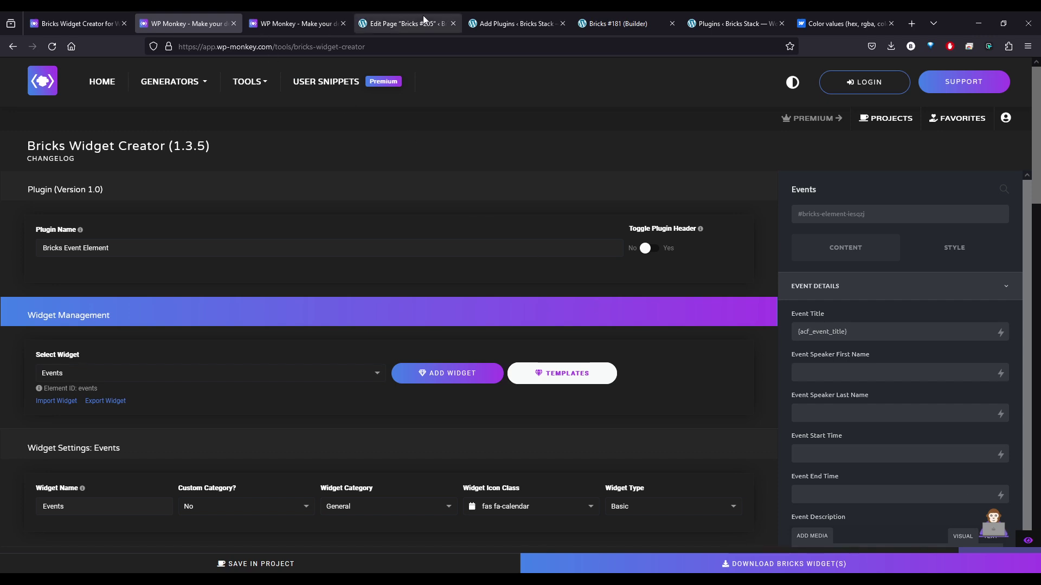
Step: Switch back to the WordPress Add Plugins page, then upload and install bricks-event-element.zip from Downloads
{"action": "left_click", "coordinate": [404, 24]}
{"action": "left_click", "coordinate": [487, 25]}
{"action": "left_click", "coordinate": [486, 262]}
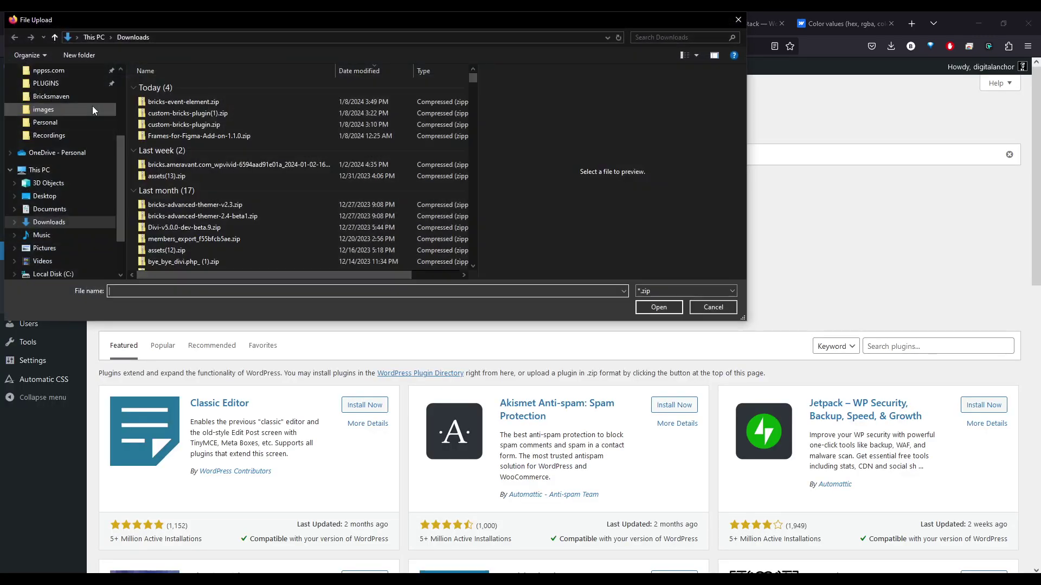
{"action": "left_click", "coordinate": [169, 103]}
{"action": "left_click", "coordinate": [657, 315]}
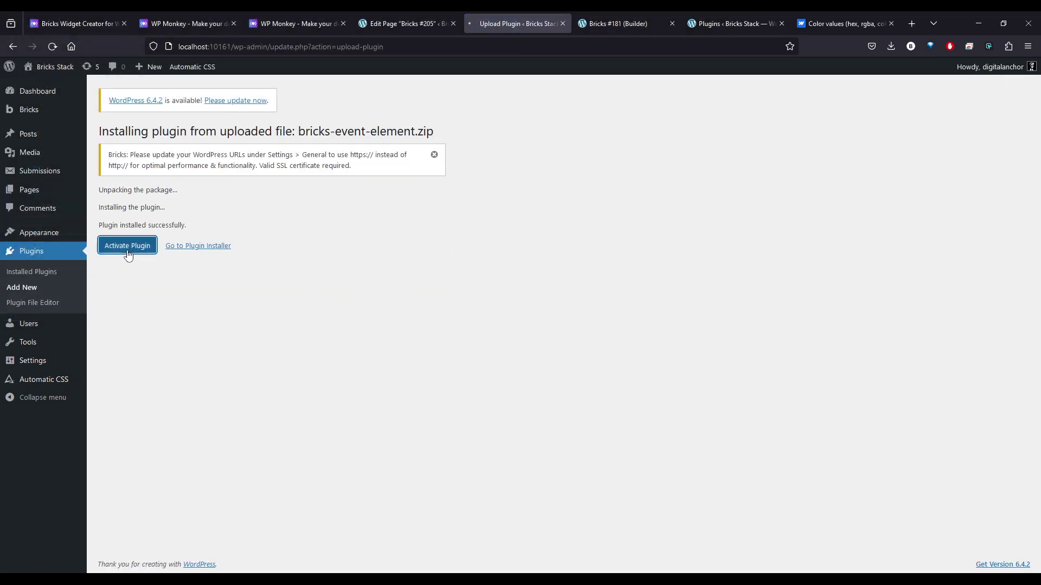
Step: Activate the uploaded plugin and open the draft page Bricks #181 for editing with Bricks
{"action": "left_click", "coordinate": [128, 247]}
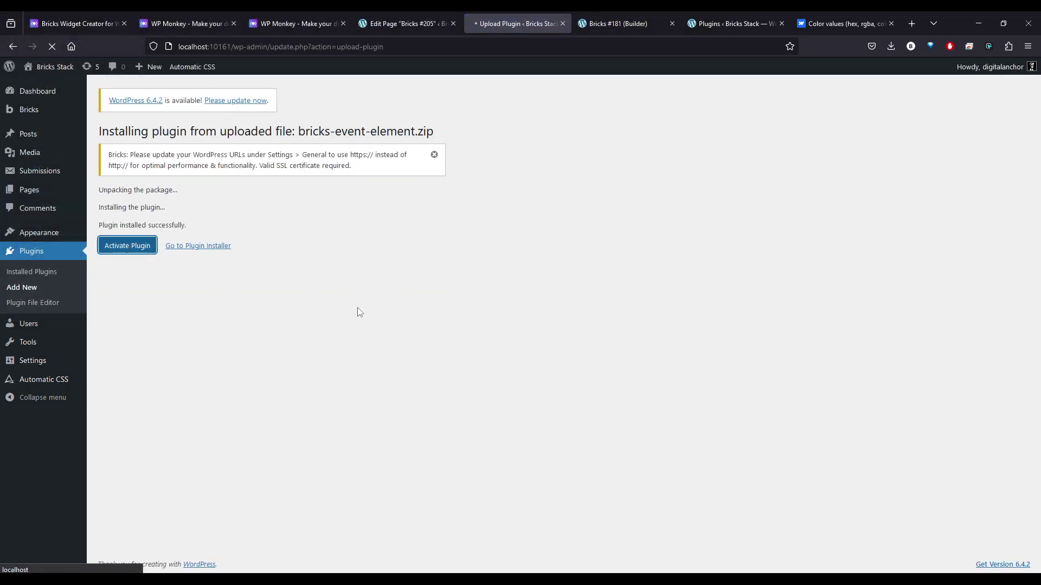
{"action": "left_click", "coordinate": [32, 188]}
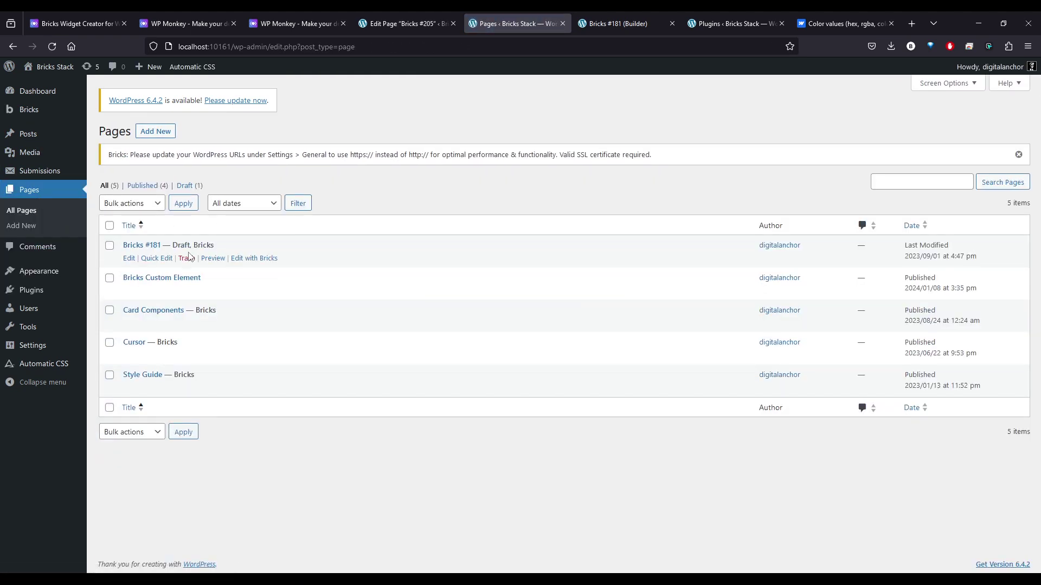
{"action": "left_click", "coordinate": [250, 258]}
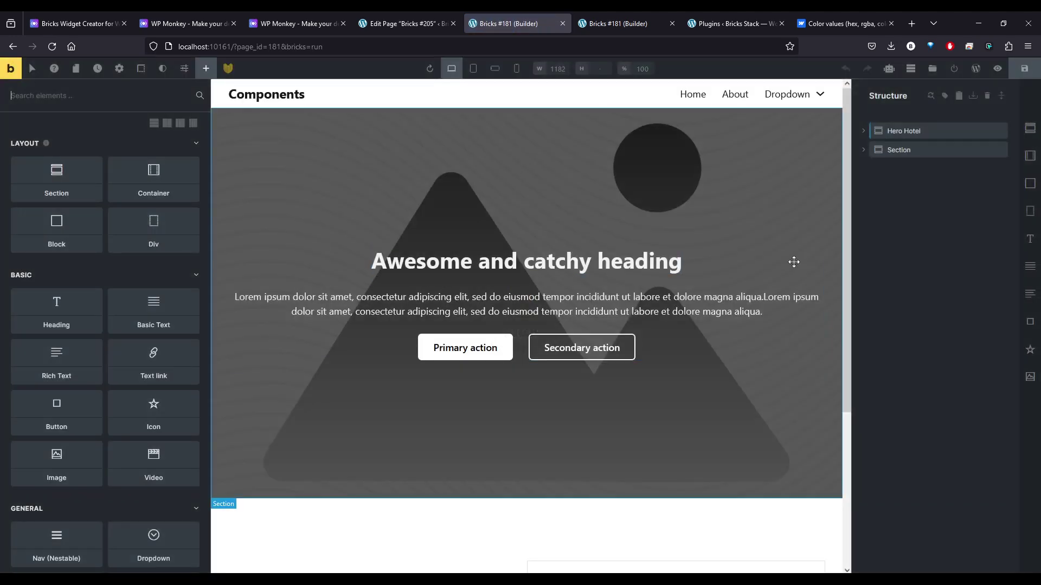
Step: Add a new section to the page and insert the Events element into its container
{"action": "left_click", "coordinate": [1030, 128]}
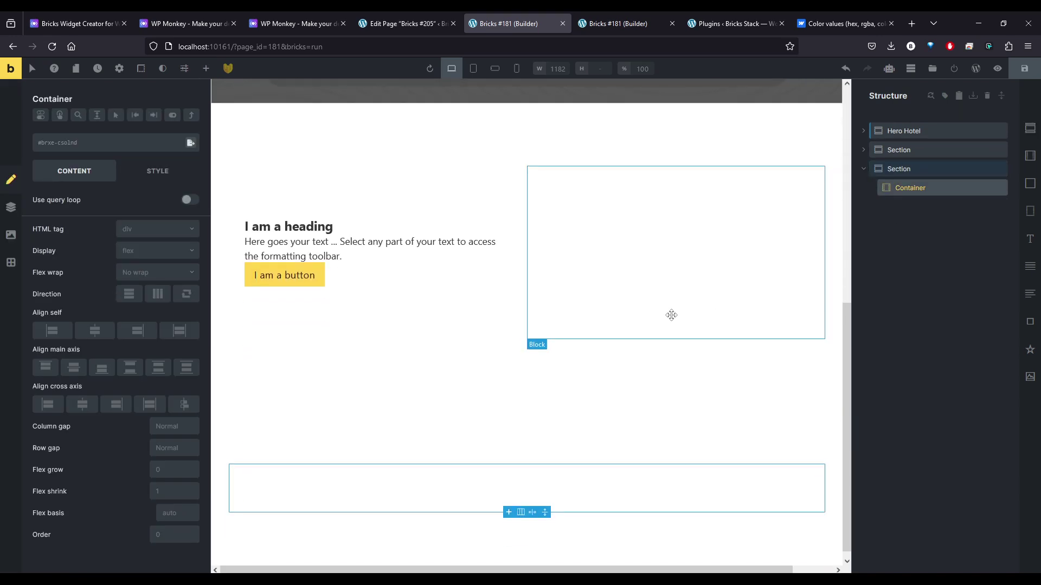
{"action": "left_click", "coordinate": [206, 69]}
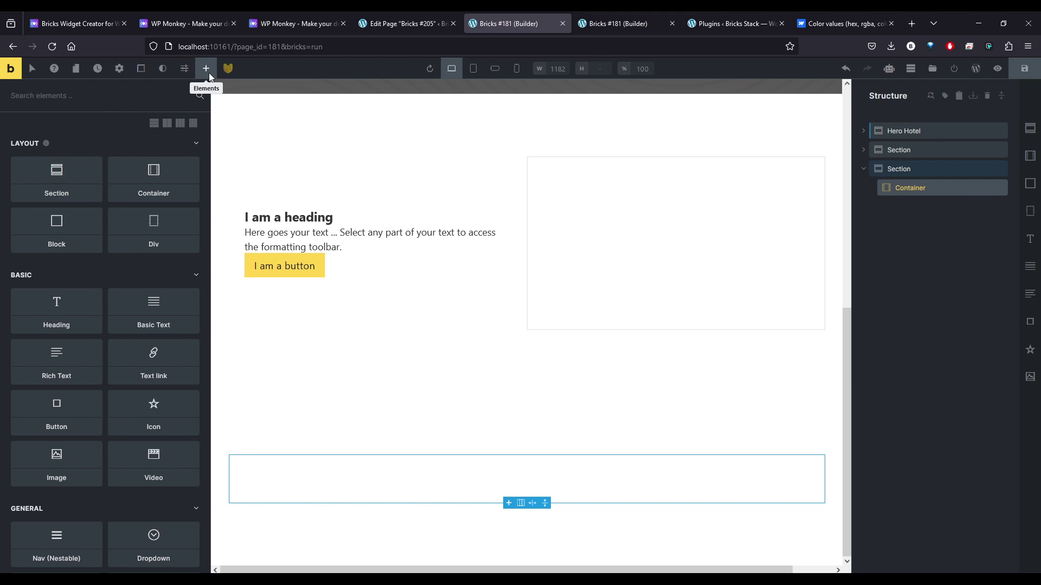
{"action": "type", "text": "even"}
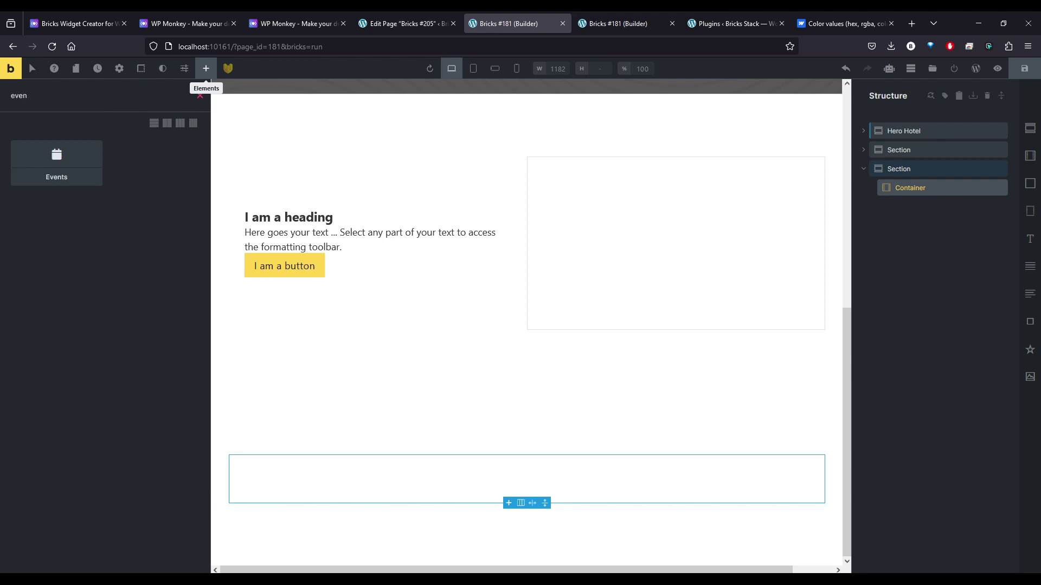
{"action": "left_click", "coordinate": [54, 158]}
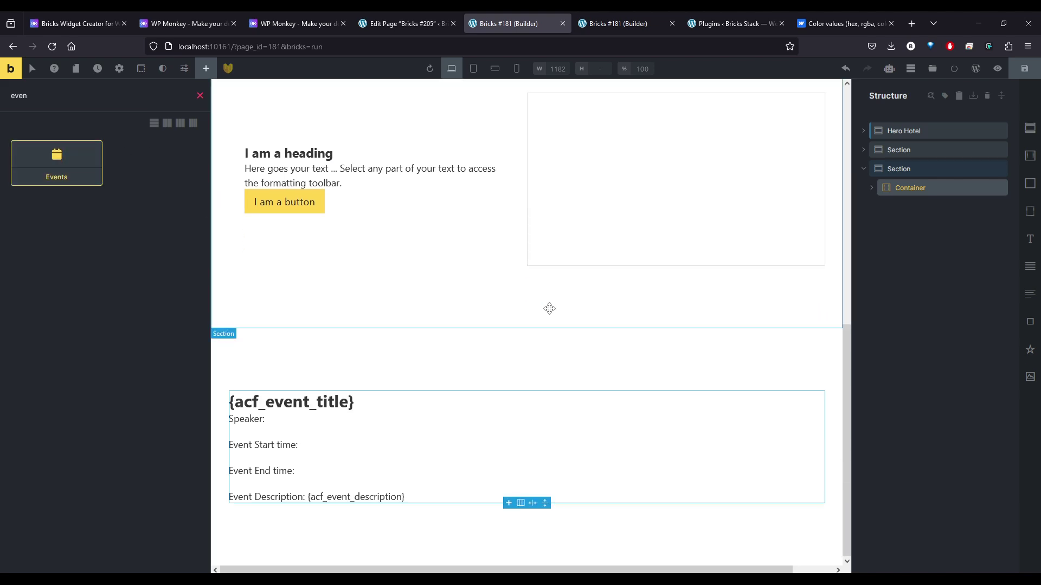
Step: Open the Events element's event details and fill in the speaker's first and last name
{"action": "left_click_drag", "start_coordinate": [554, 291], "coordinate": [348, 477]}
{"action": "left_click", "coordinate": [104, 215]}
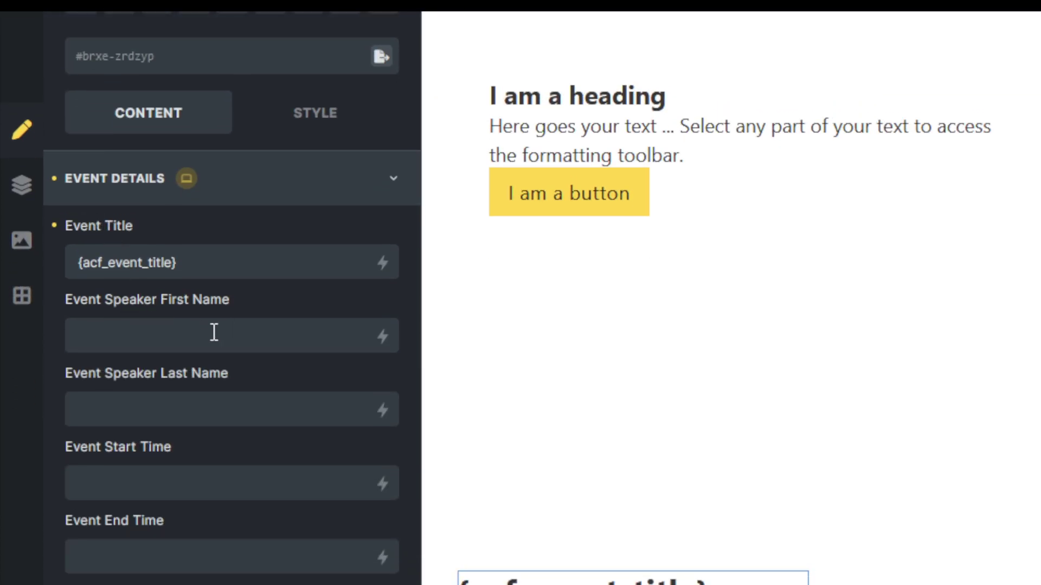
{"action": "left_click", "coordinate": [200, 336]}
{"action": "type", "text": "Brendan"}
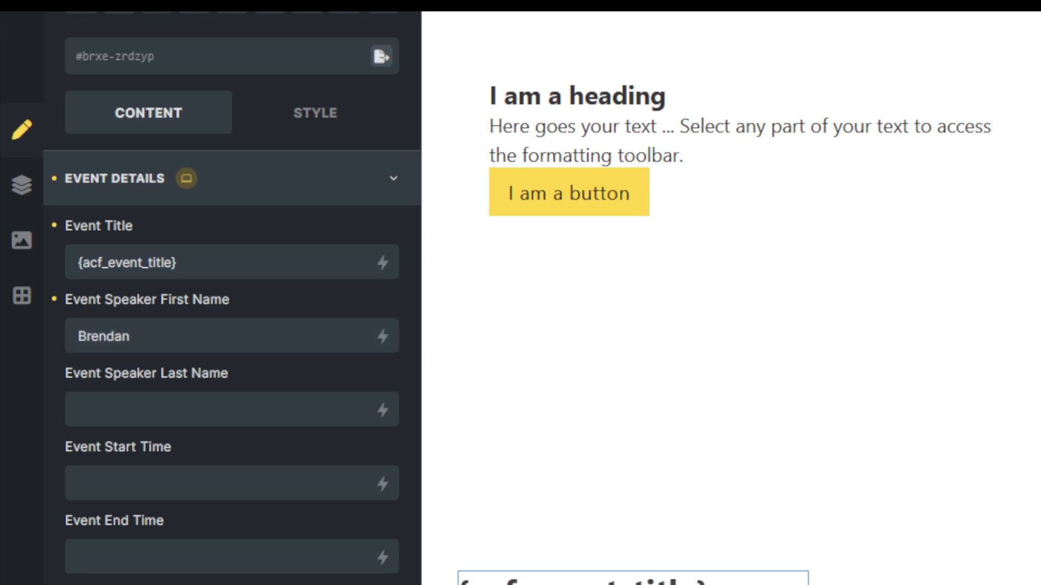
{"action": "left_click", "coordinate": [79, 410]}
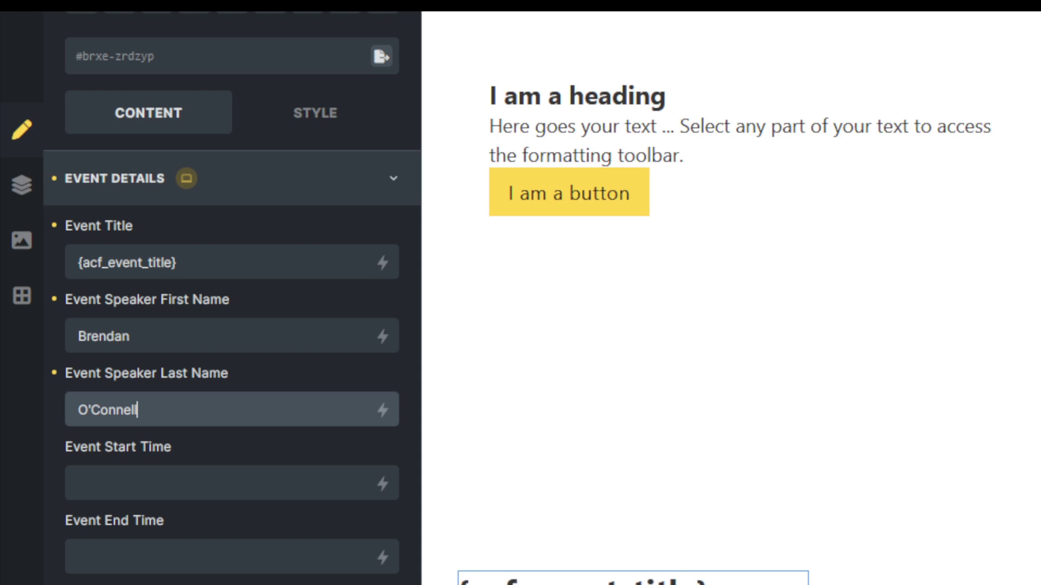
Step: Set the event start time to 13:00 and end time to 15:00, and replace the placeholder description with custom text
{"action": "left_click", "coordinate": [166, 482]}
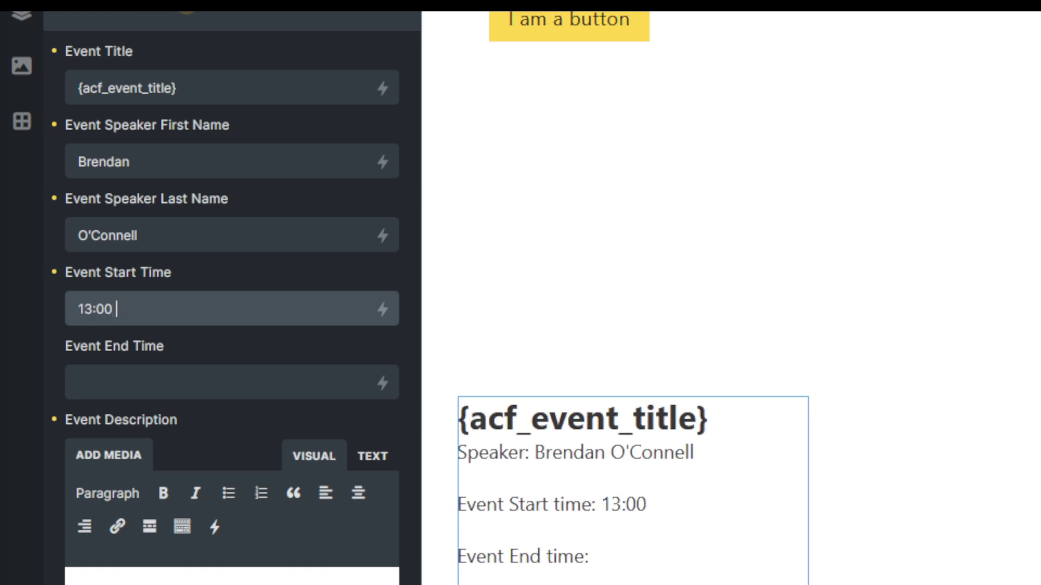
{"action": "left_click", "coordinate": [217, 382]}
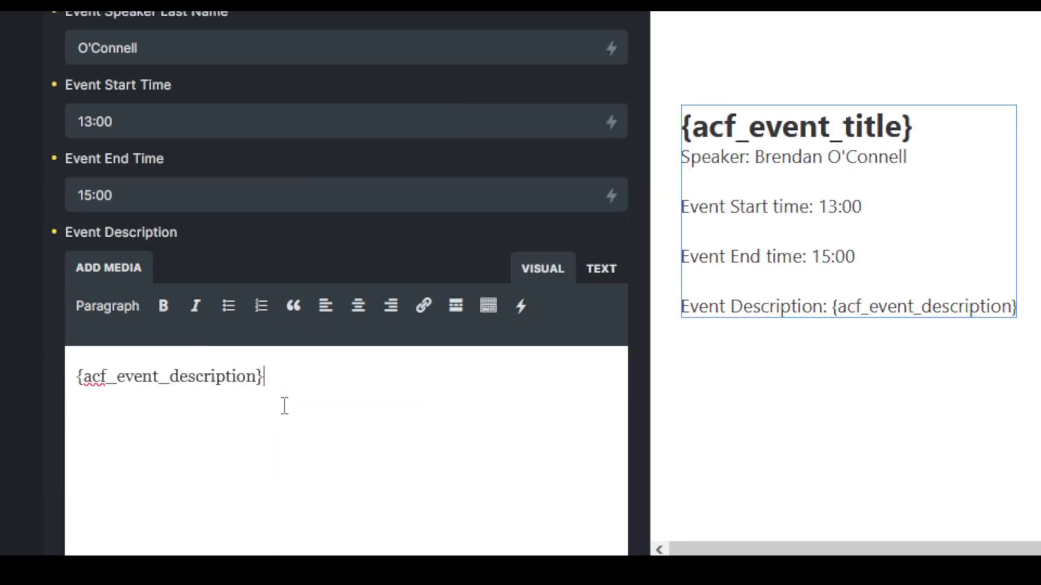
{"action": "key", "text": "ctrl+a"}
{"action": "type", "text": "My e"}
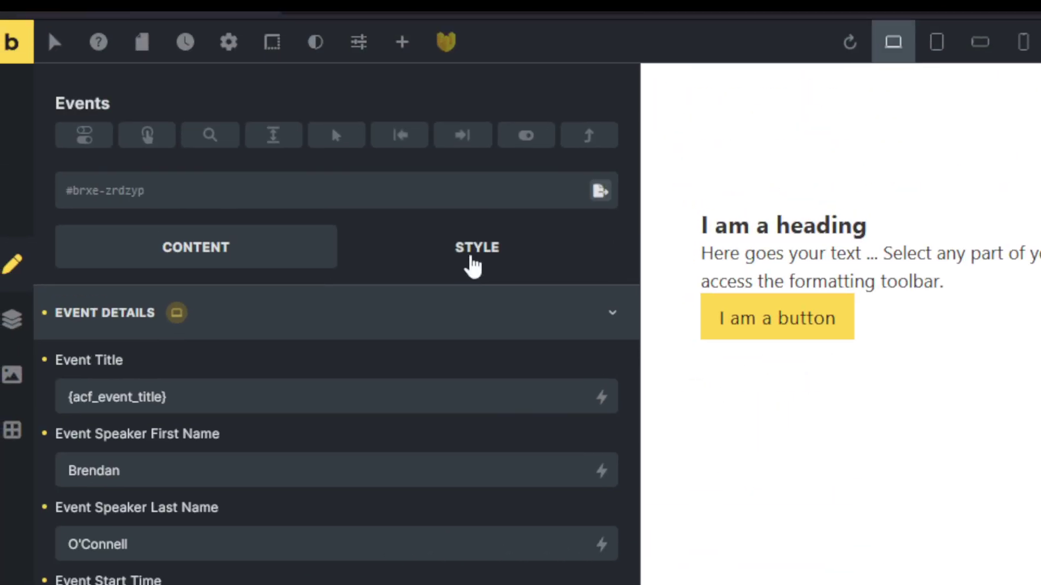
Step: Set the Events element's padding to var(--space-m) on all sides in its layout styles
{"action": "left_click", "coordinate": [532, 255]}
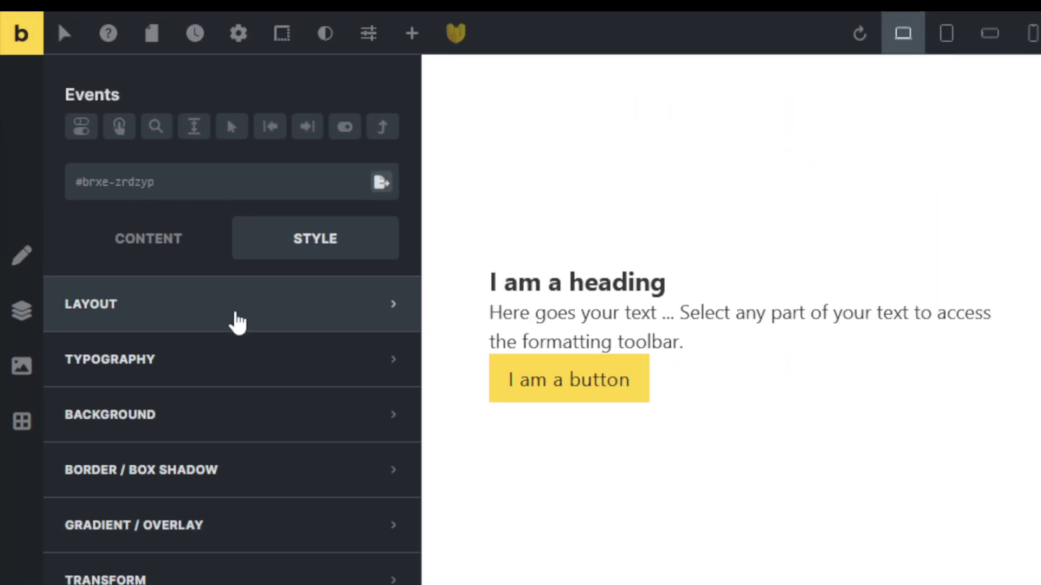
{"action": "left_click", "coordinate": [241, 306]}
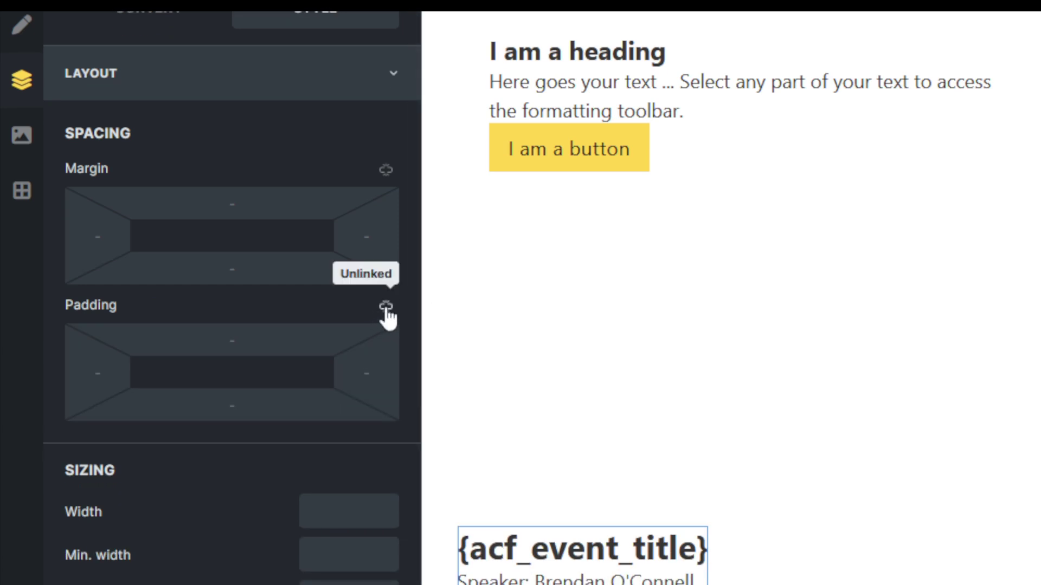
{"action": "left_click", "coordinate": [386, 310]}
{"action": "right_click", "coordinate": [332, 344]}
{"action": "left_click", "coordinate": [262, 135]}
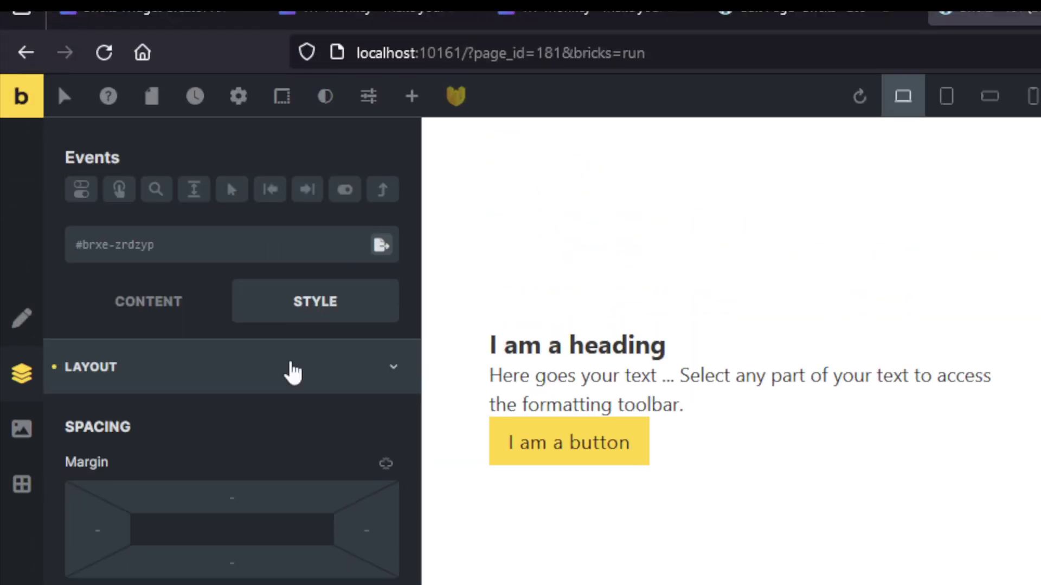
{"action": "left_click", "coordinate": [387, 305]}
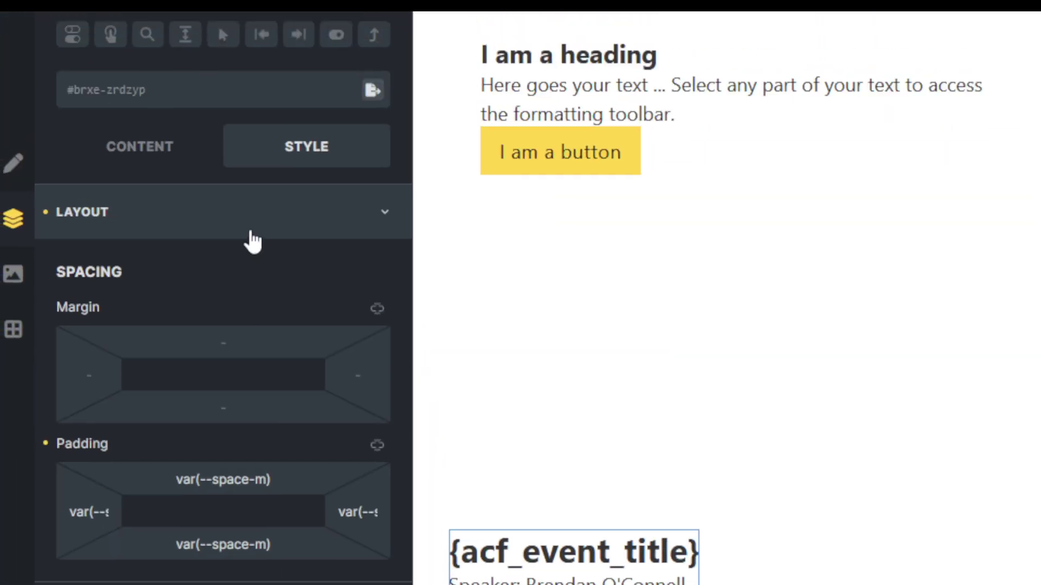
Step: Set the Events element's background color to the first black swatch of the ACSS Neutral palette
{"action": "left_click", "coordinate": [12, 262]}
{"action": "left_click", "coordinate": [384, 200]}
{"action": "left_click", "coordinate": [371, 259]}
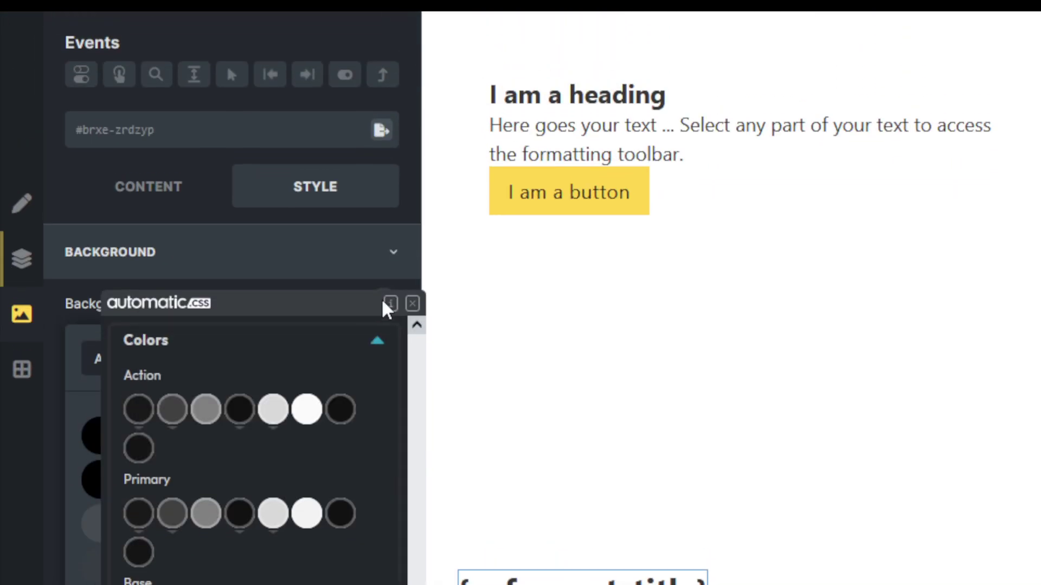
{"action": "left_click", "coordinate": [410, 304]}
{"action": "left_click", "coordinate": [267, 372]}
{"action": "left_click", "coordinate": [384, 325]}
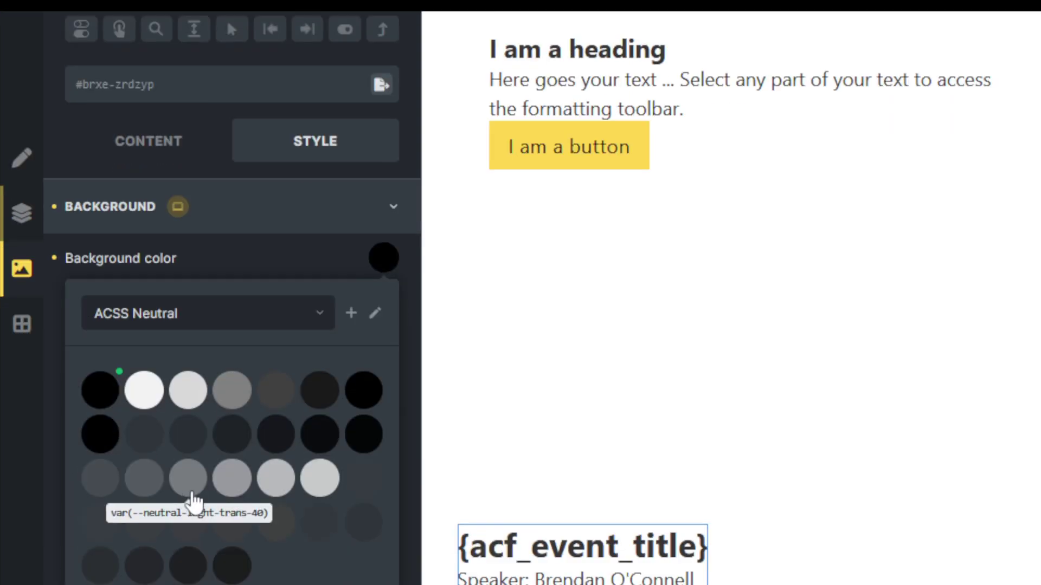
{"action": "left_click", "coordinate": [380, 325]}
Step: Return to the Events element's content settings and expand the event details
{"action": "left_click", "coordinate": [314, 296]}
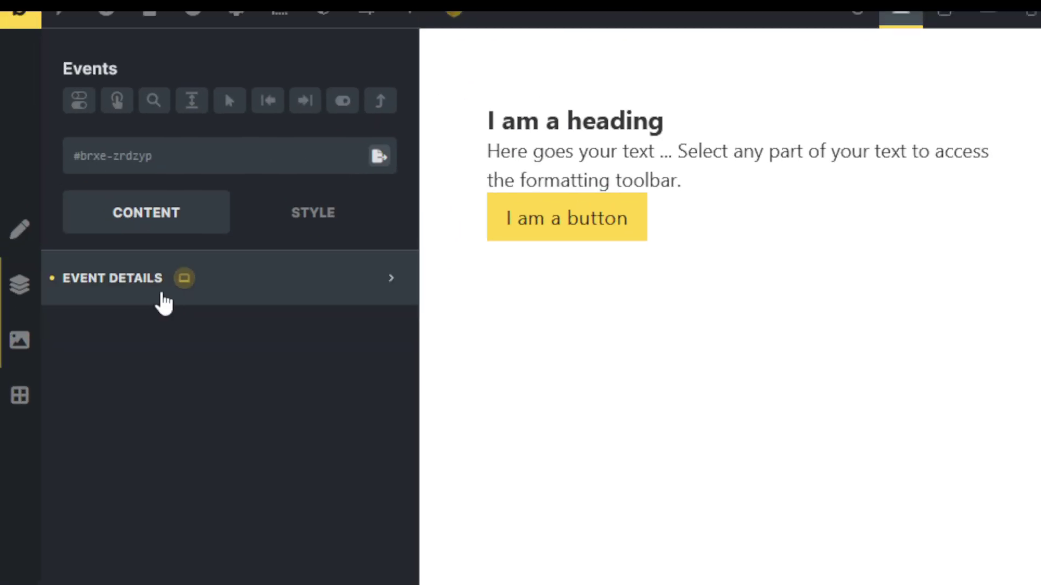
{"action": "left_click", "coordinate": [160, 293]}
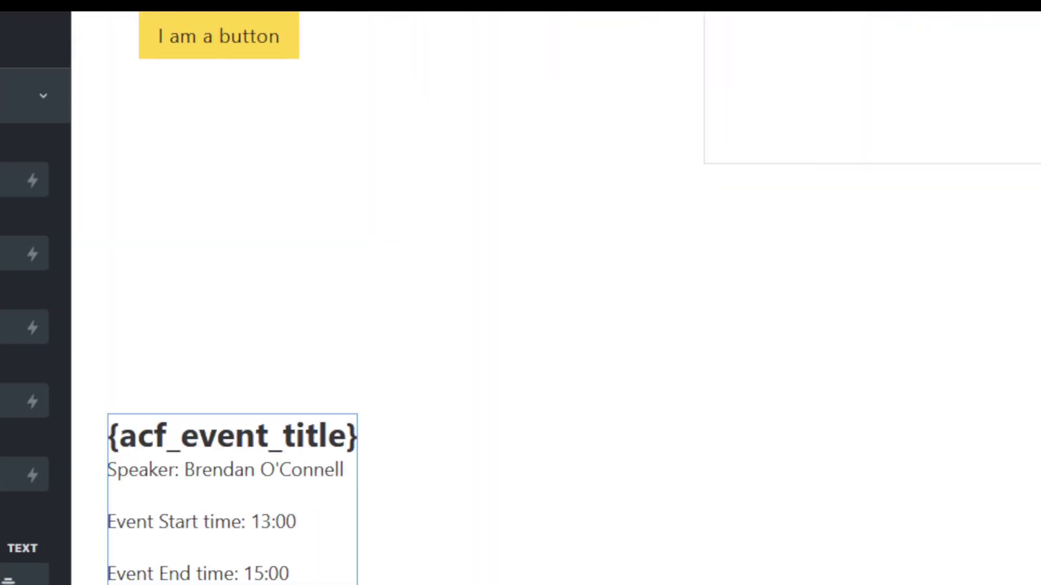